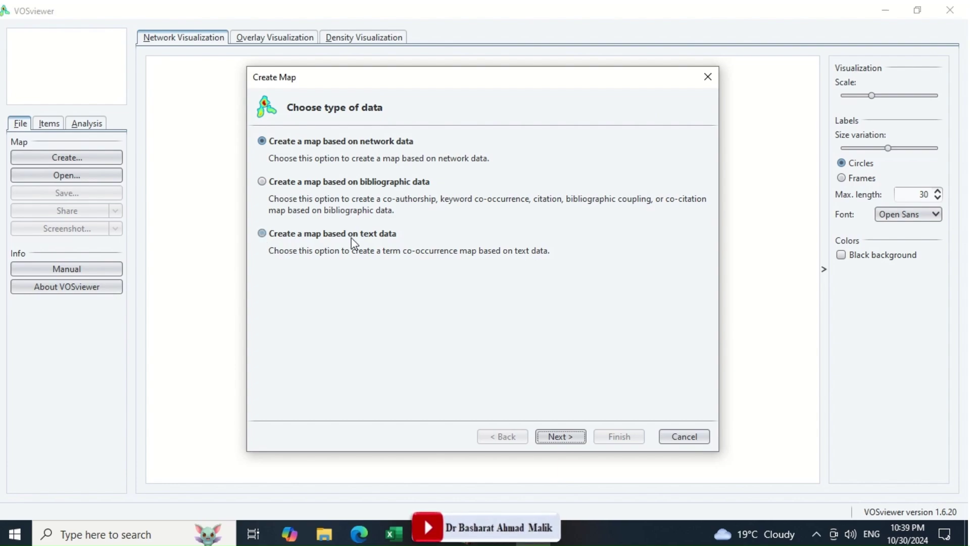
Set up a map based on bibliographic data downloaded through API, using a search query with OpenAlex as the API.
click(268, 181)
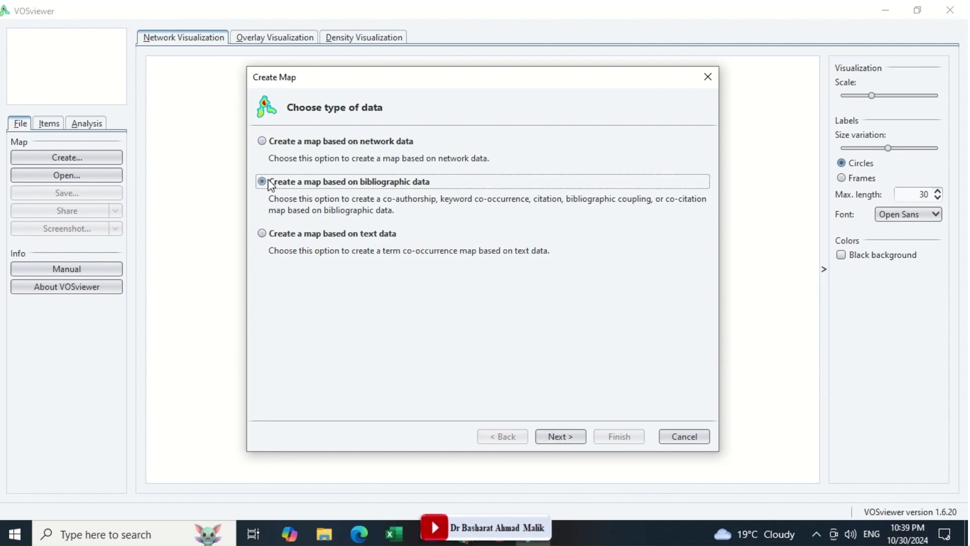
click(570, 436)
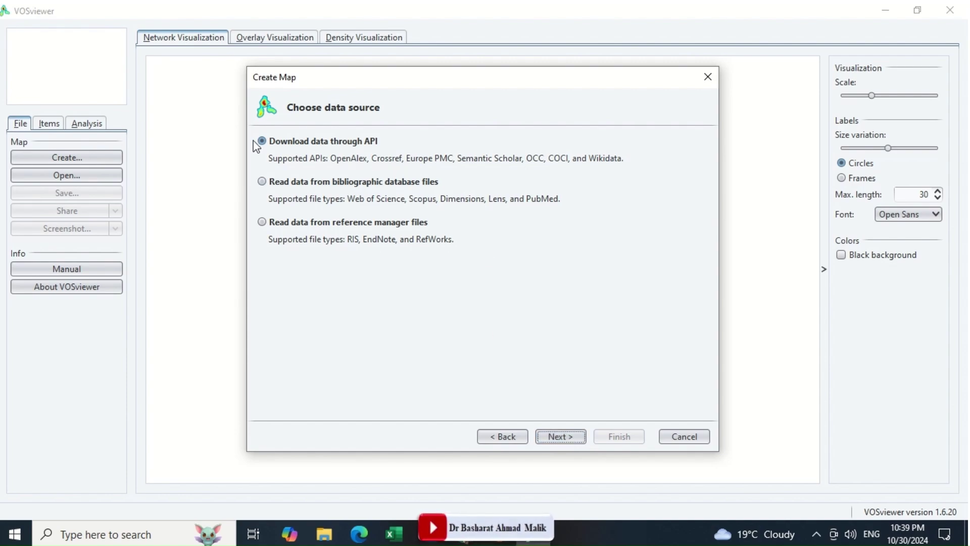
click(560, 439)
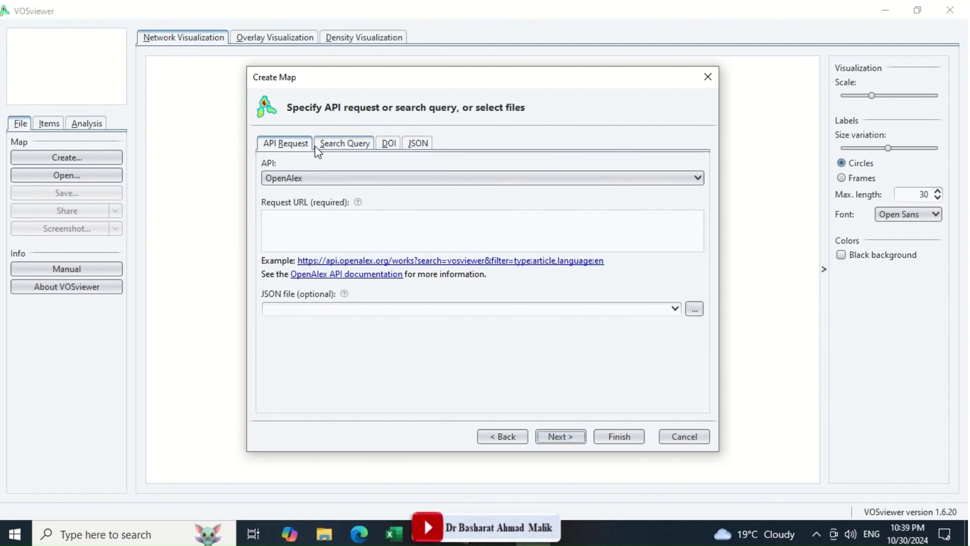
click(345, 146)
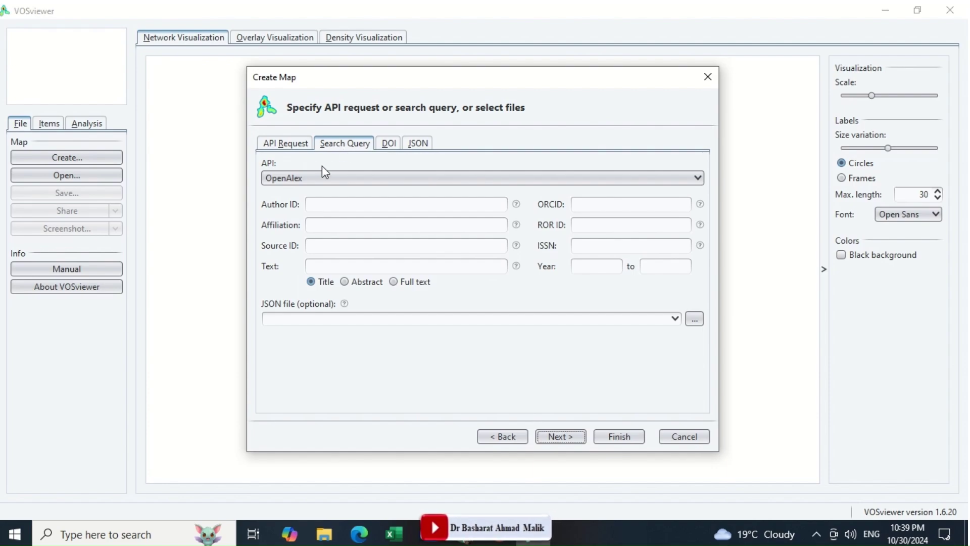
click(303, 178)
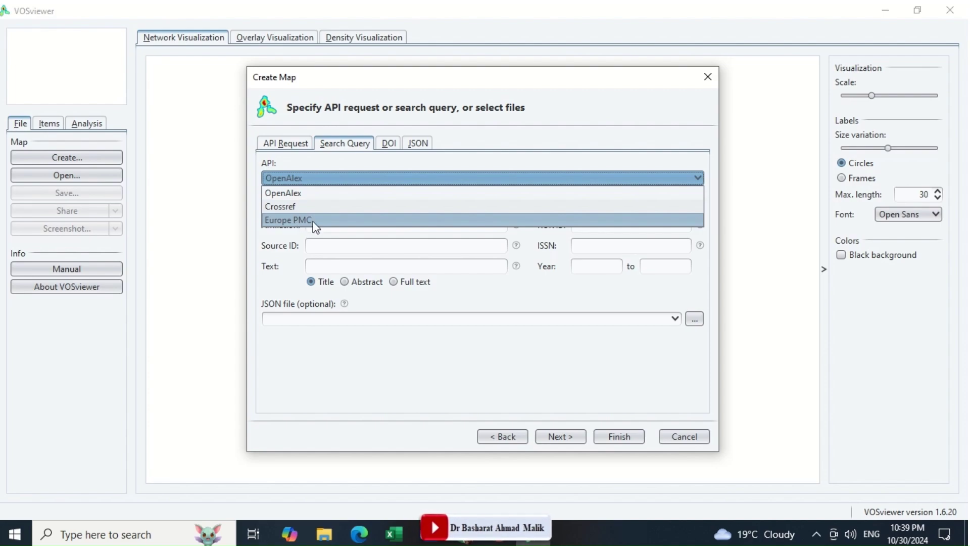
click(291, 178)
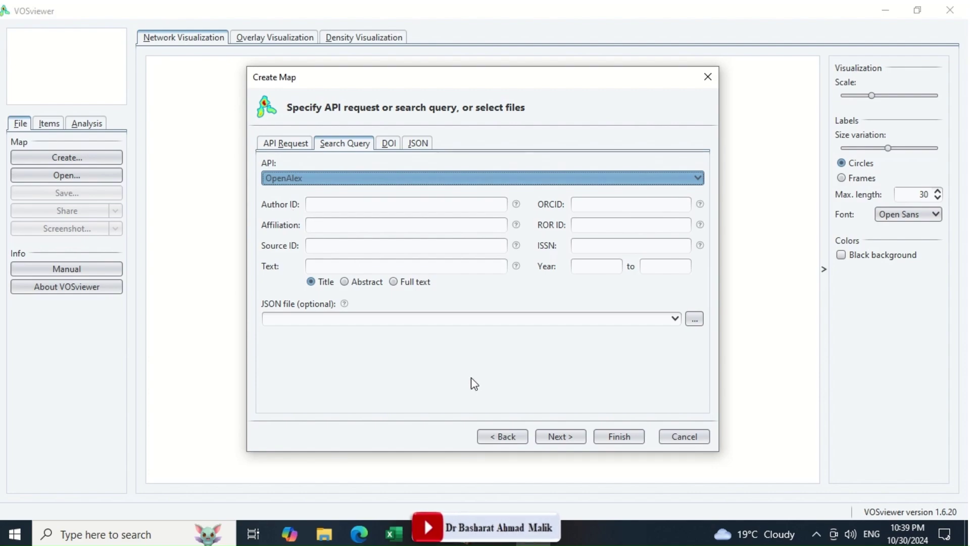
Switch to OpenAlex in the browser, search for the author's full name and open the works of the Ilia State University author.
click(464, 534)
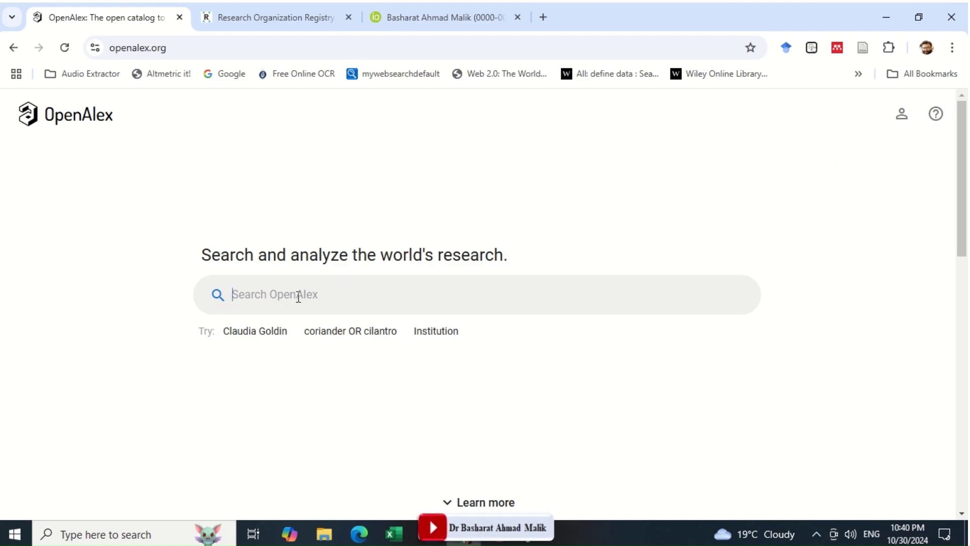
text(Rai)
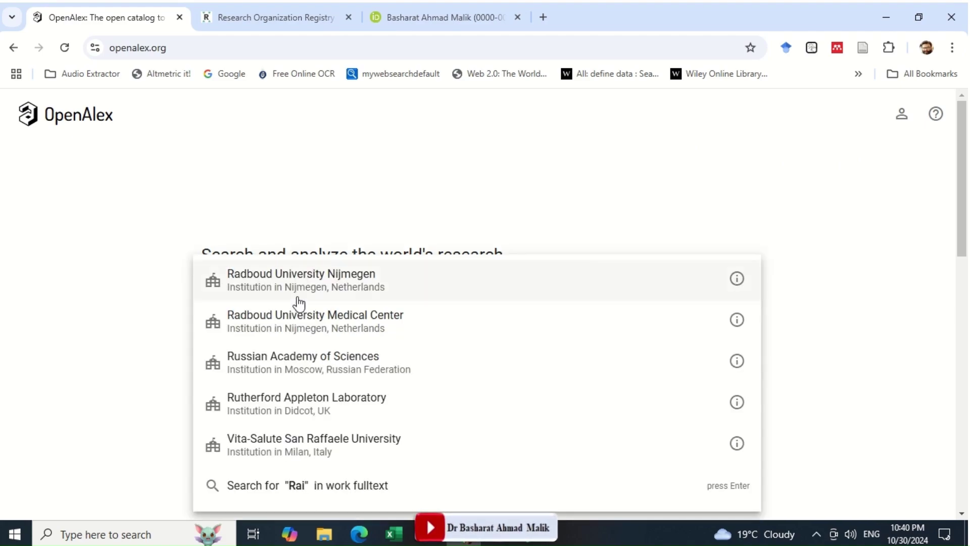
text(ner W B)
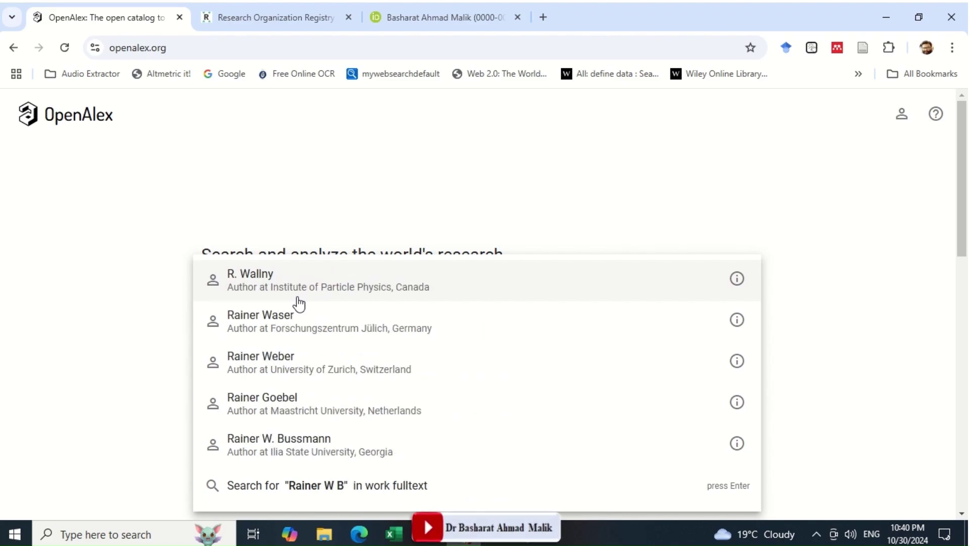
text(ussman)
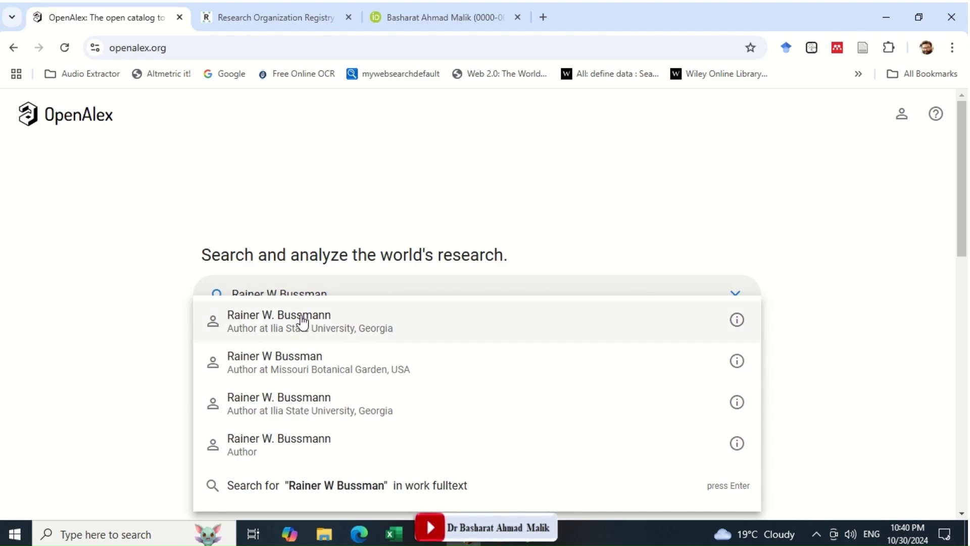
click(302, 321)
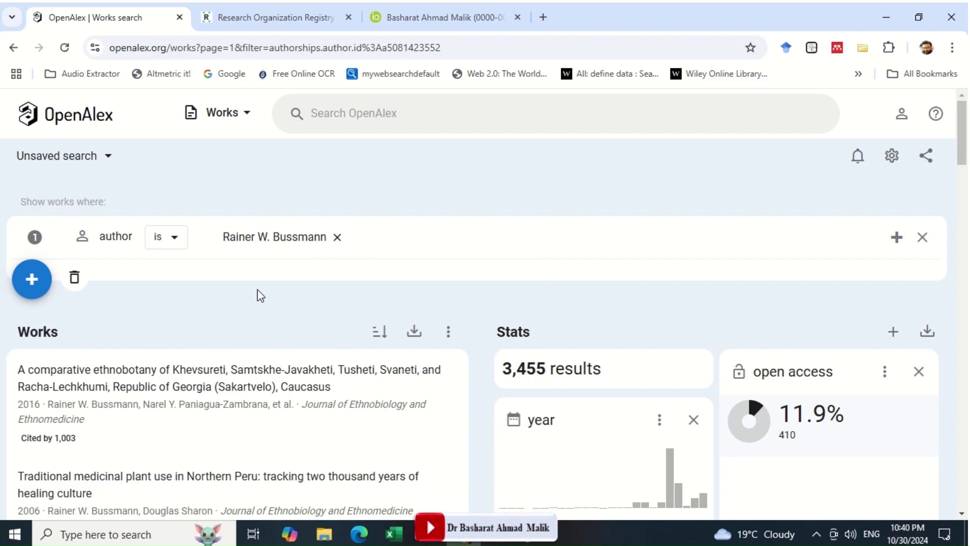
Copy the author's OpenAlex ID from the author details and paste it into the Author ID field in VOSviewer.
click(287, 241)
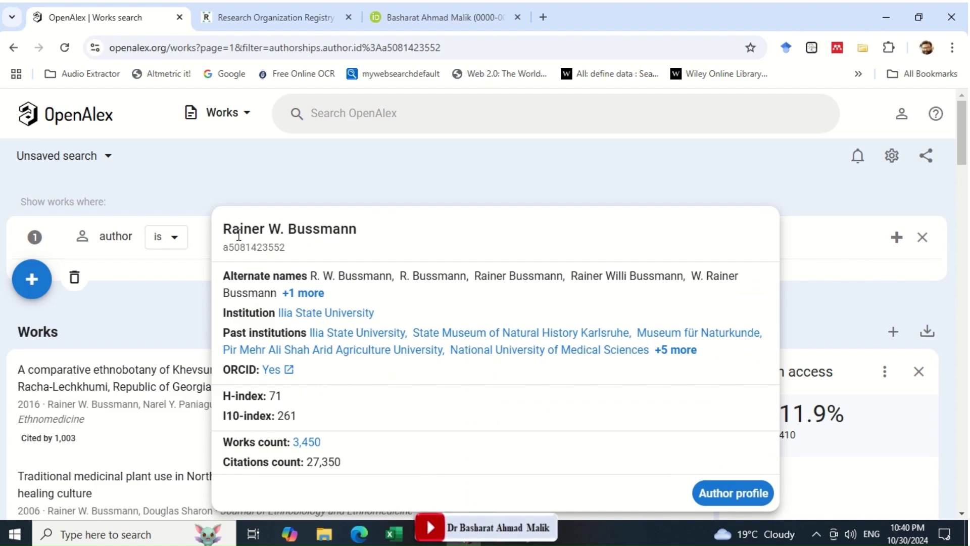
drag(225, 248, 290, 250)
key(ctrl+c)
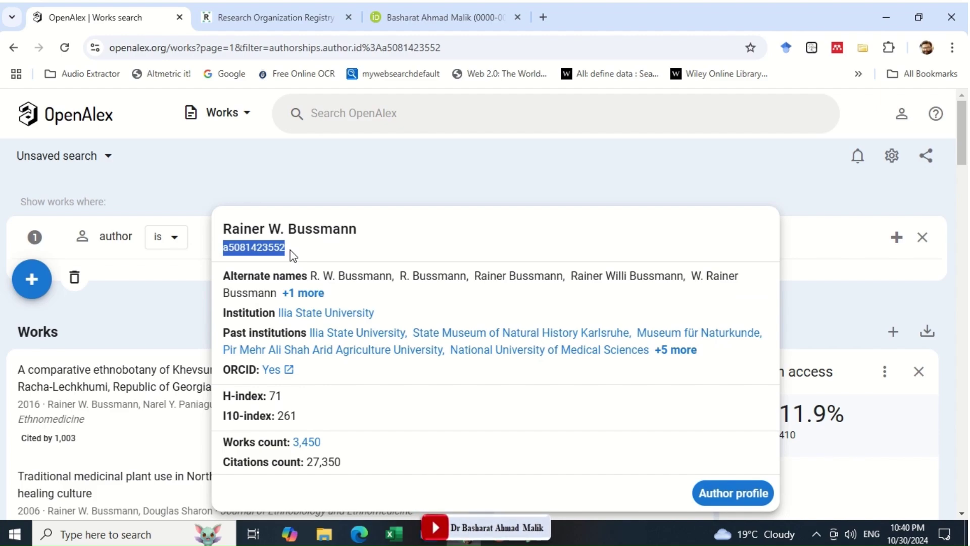
key(alt+Tab)
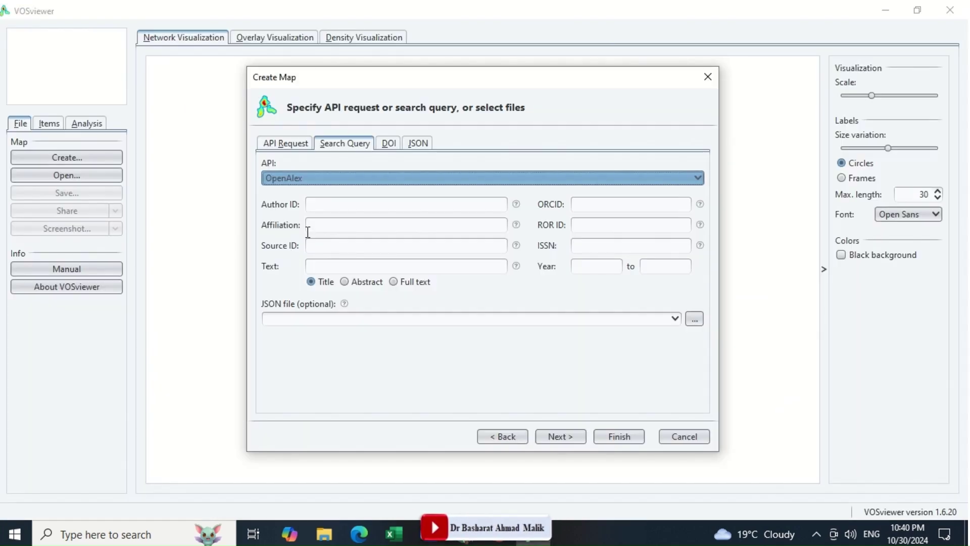
click(322, 204)
key(ctrl+v)
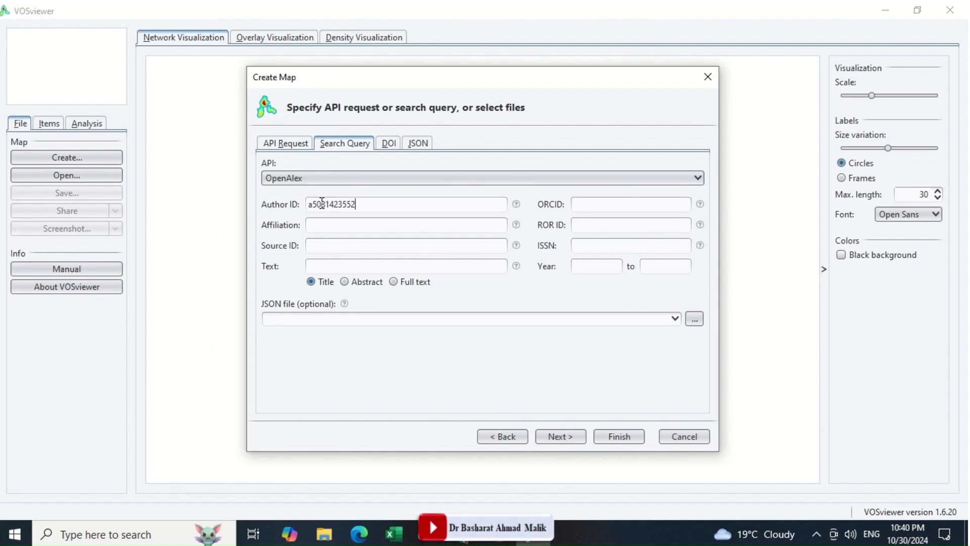
Limit the search query to the years 2000 to 2010 and retrieve the documents.
click(595, 267)
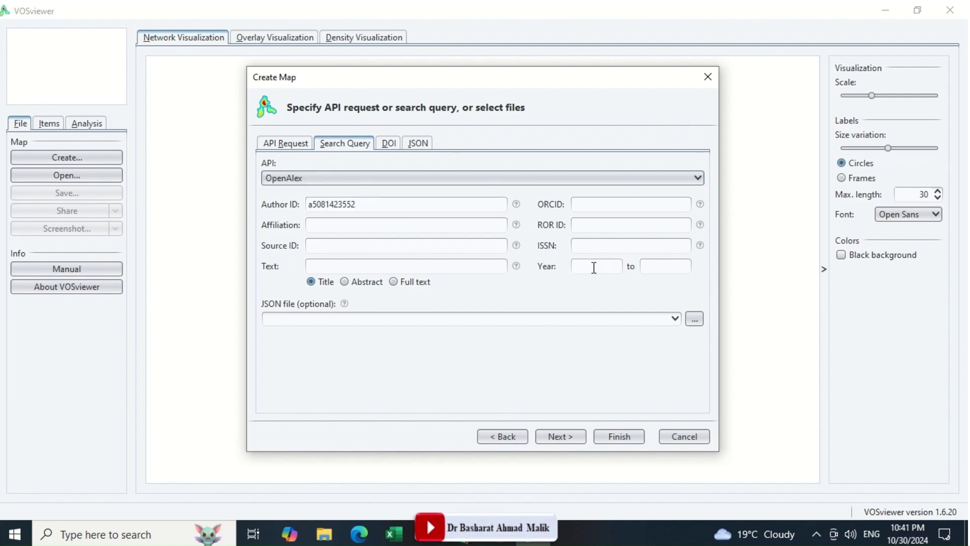
text(2000)
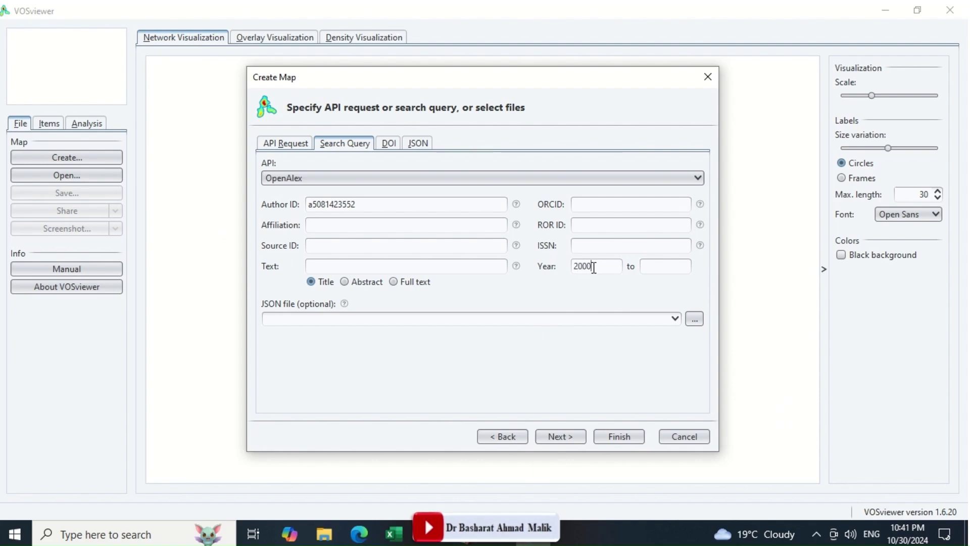
key(Tab)
text(2010)
click(562, 437)
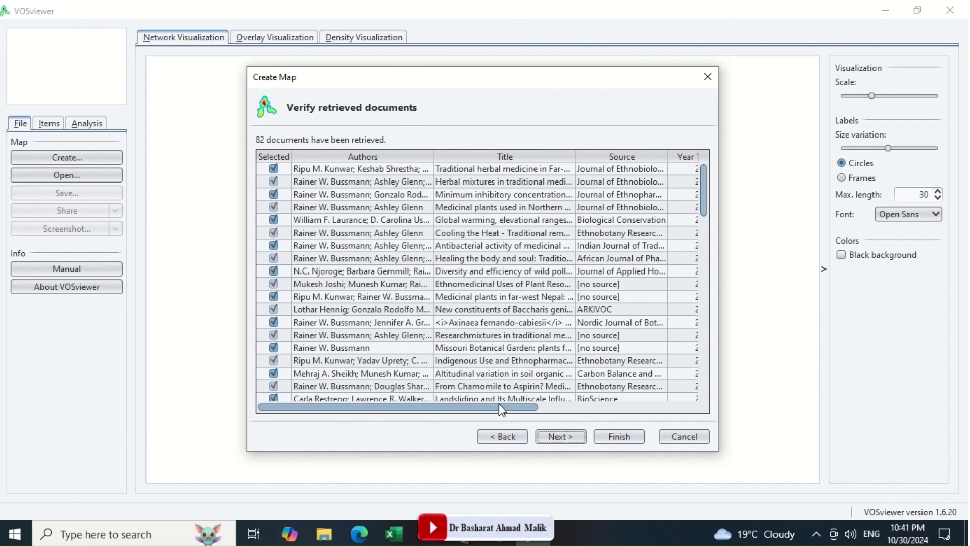
Review and accept the retrieved documents, keeping co-authorship analysis by authors with full counting.
drag(499, 403, 685, 407)
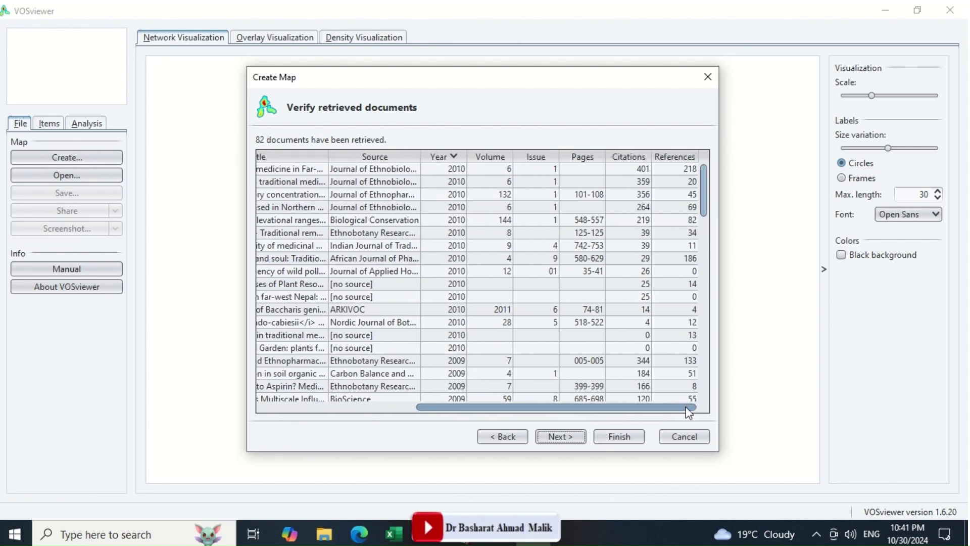
click(559, 434)
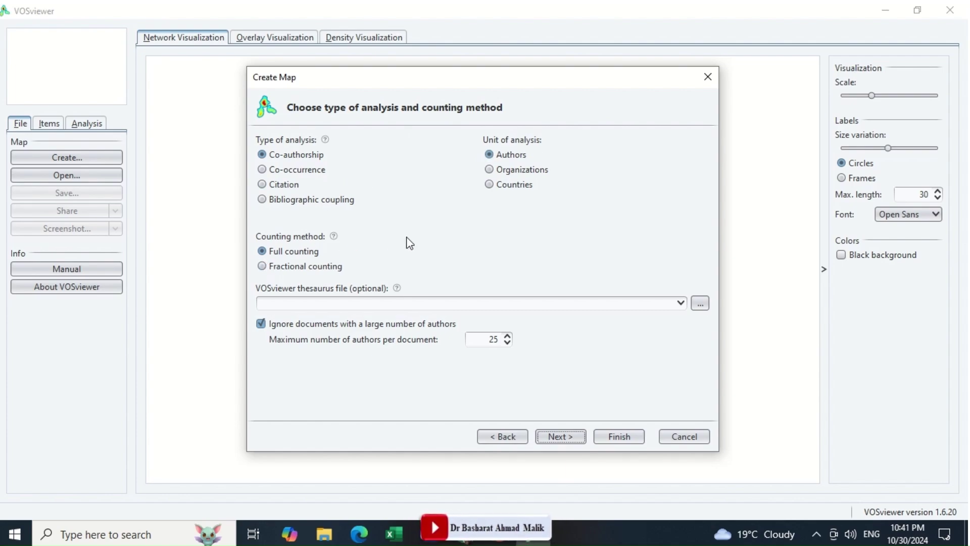
click(560, 437)
Set the minimum number of documents of an author to 2 and generate the co-authorship map with all selected authors.
click(478, 146)
click(478, 145)
click(477, 145)
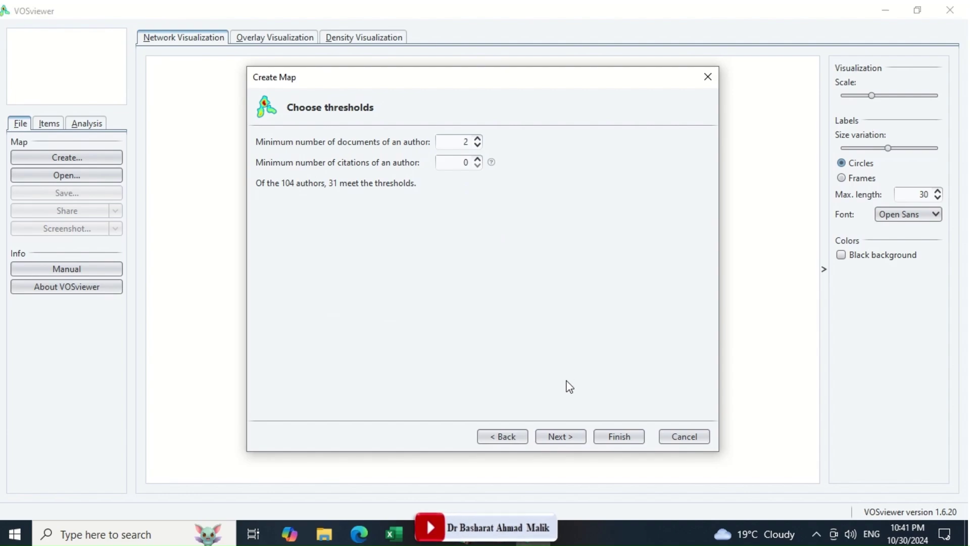
click(557, 435)
click(560, 435)
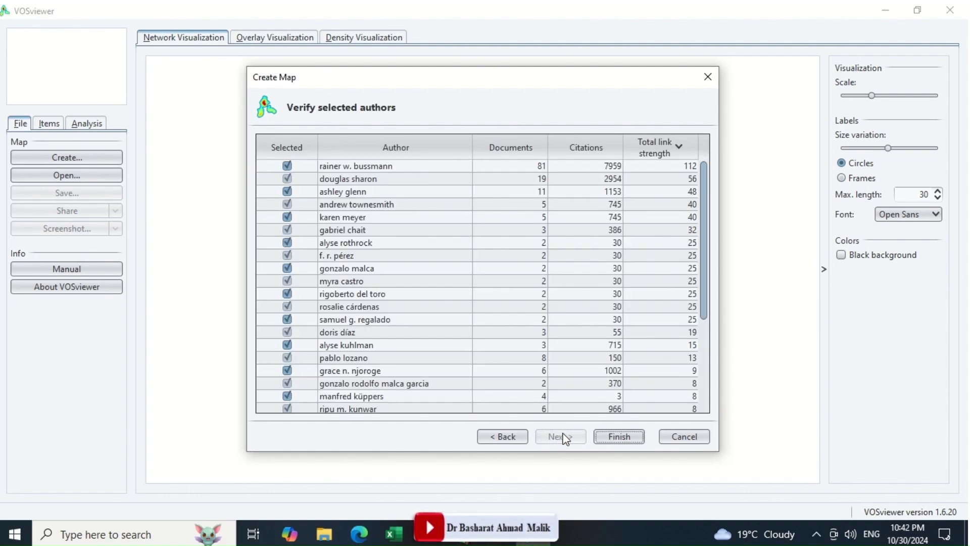
click(620, 438)
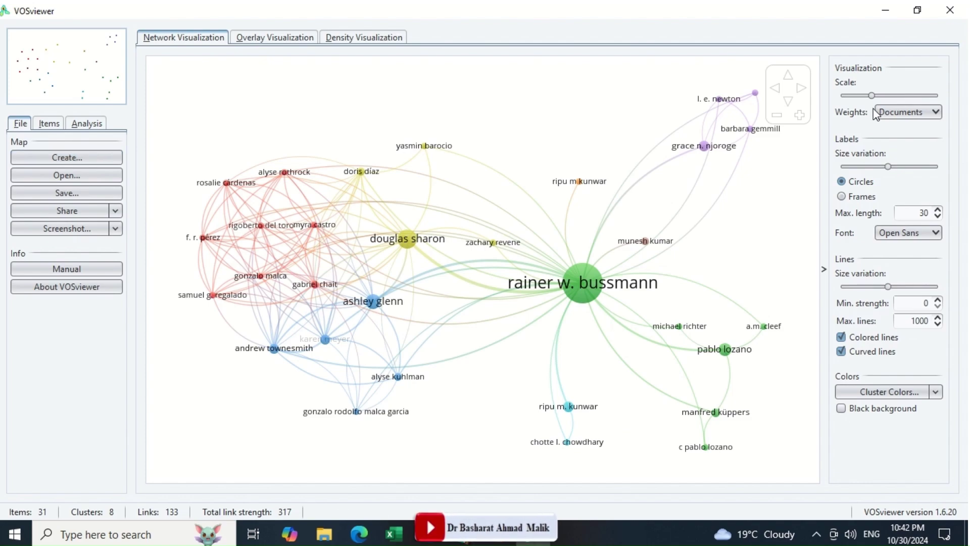
Increase the map's visualization scale and the size variation of its labels.
drag(873, 95, 899, 95)
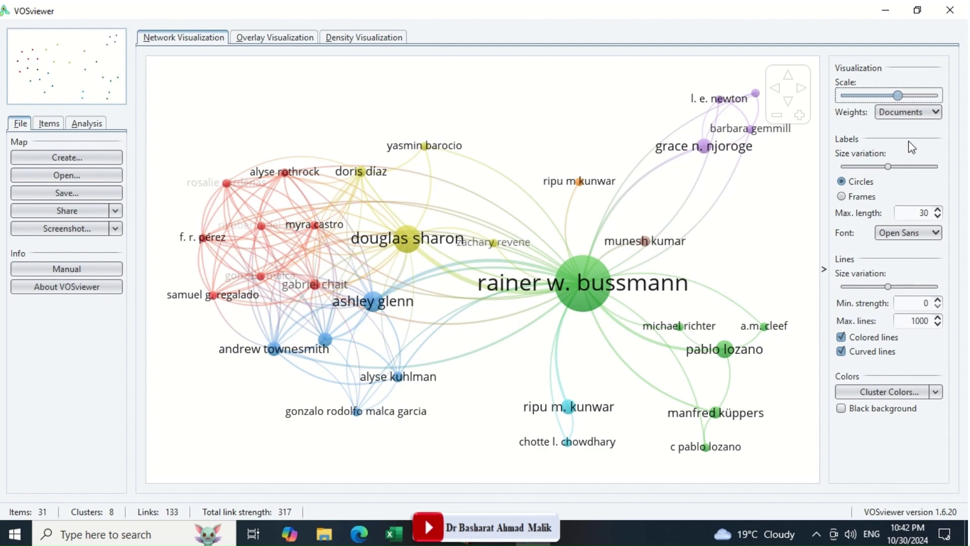
drag(889, 165, 899, 169)
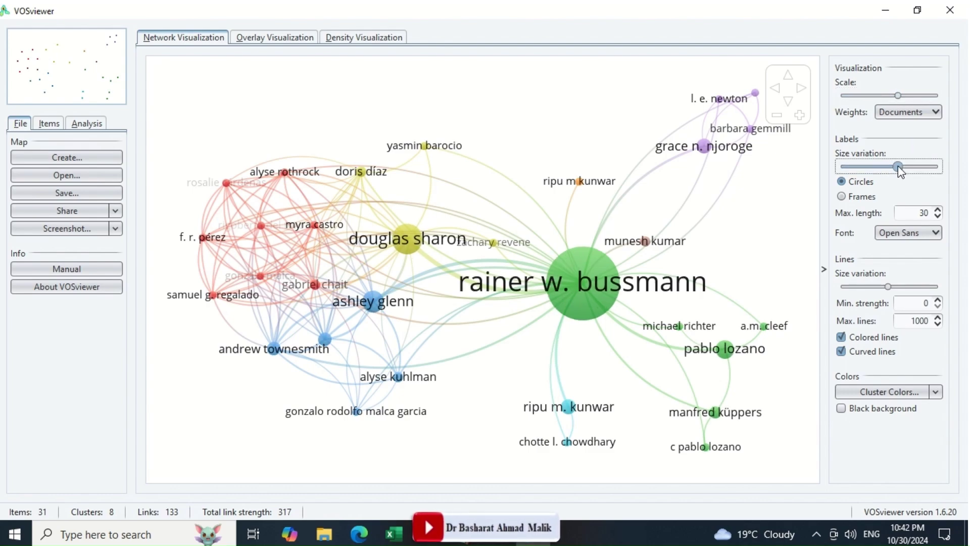
Start another map from bibliographic data downloaded through API and go to its search query.
click(100, 160)
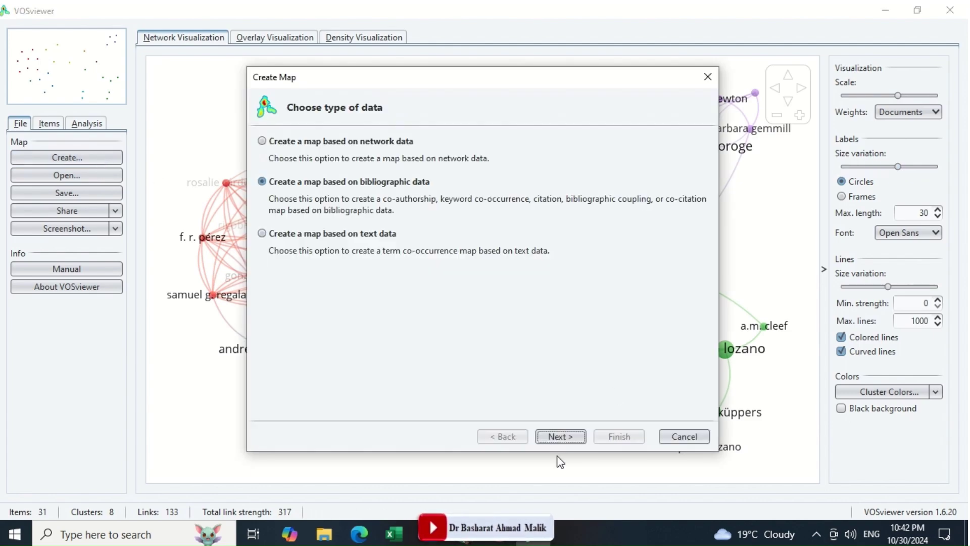
click(559, 436)
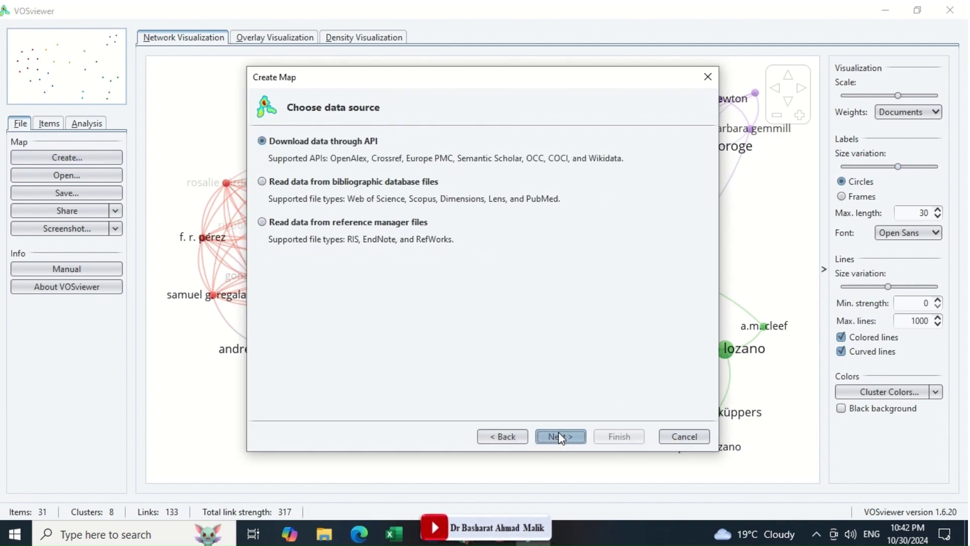
click(559, 435)
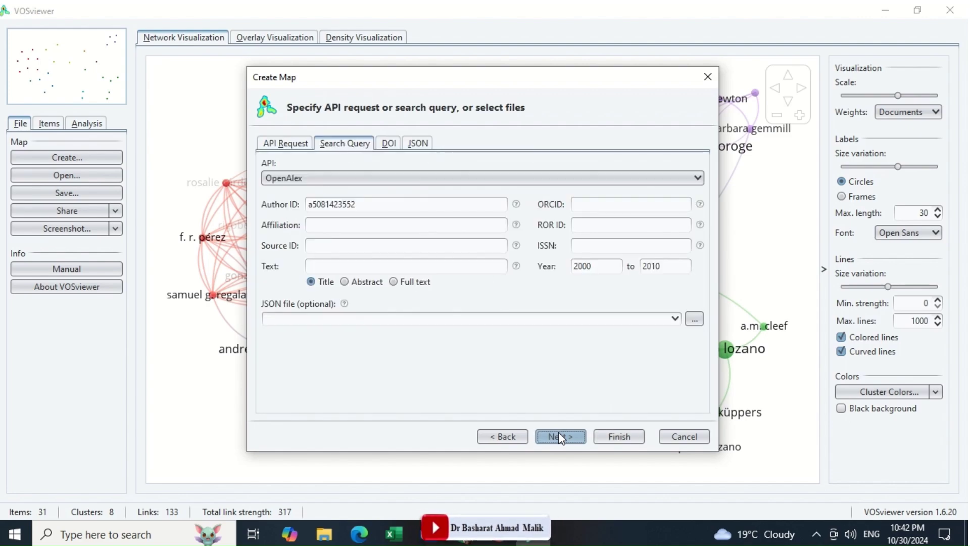
Clear the Author ID from the OpenAlex search query and move to the ORCID field.
double_click(374, 211)
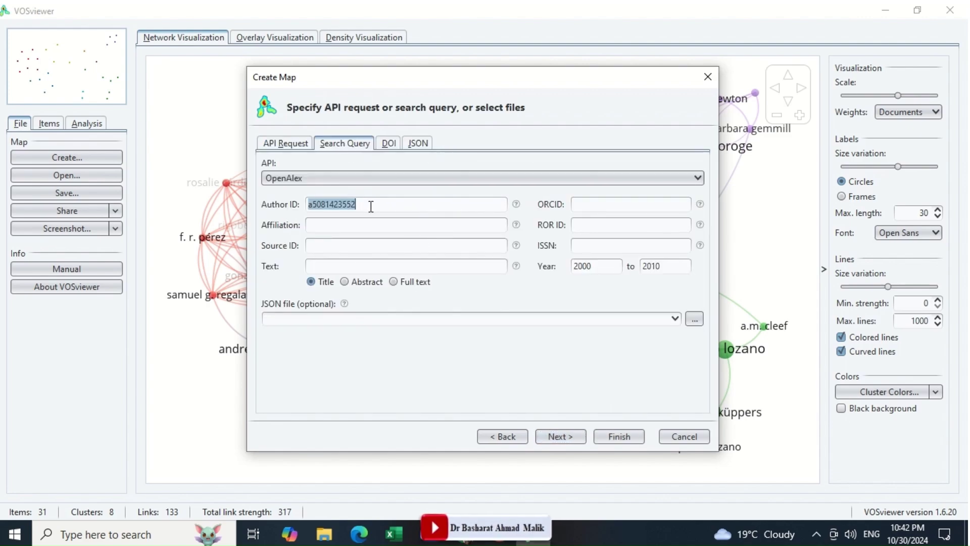
click(385, 204)
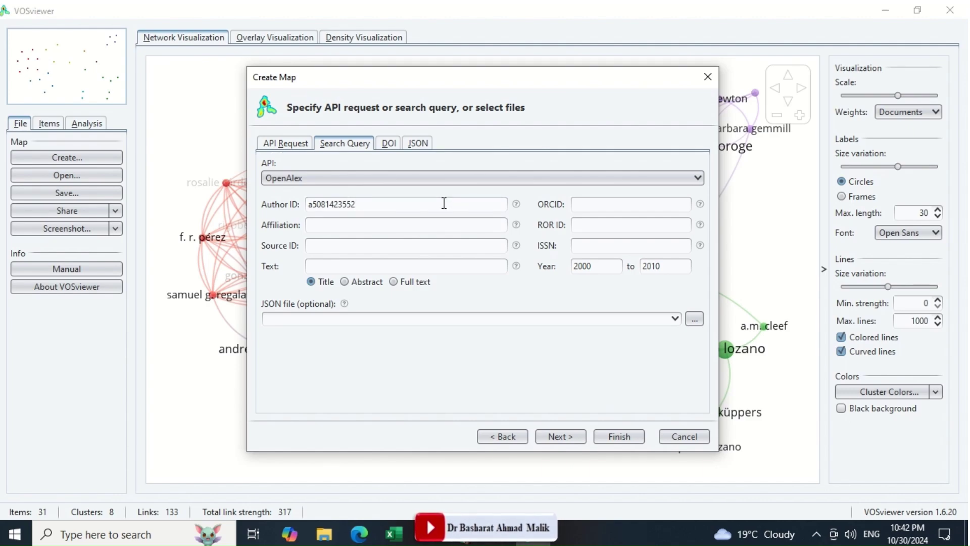
text(OR)
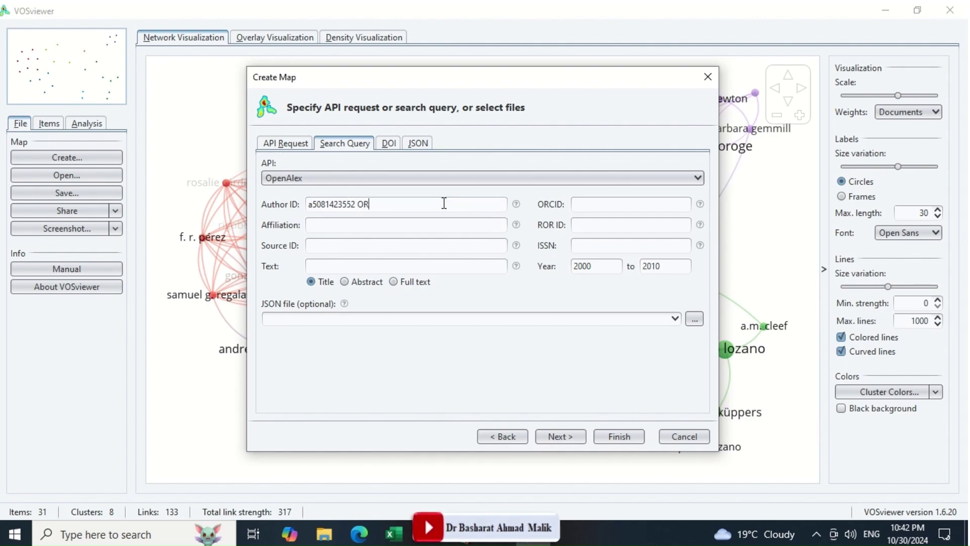
key(ctrl+a)
key(BackSpace)
click(603, 208)
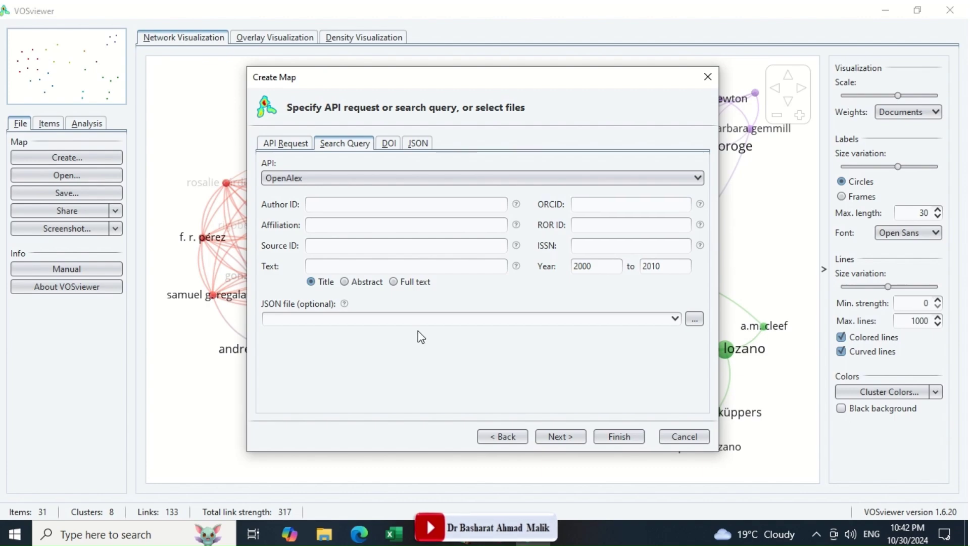
Switch to the ORCID site in the browser, search for the researcher's full name, and copy the matching record's ORCID iD.
click(464, 534)
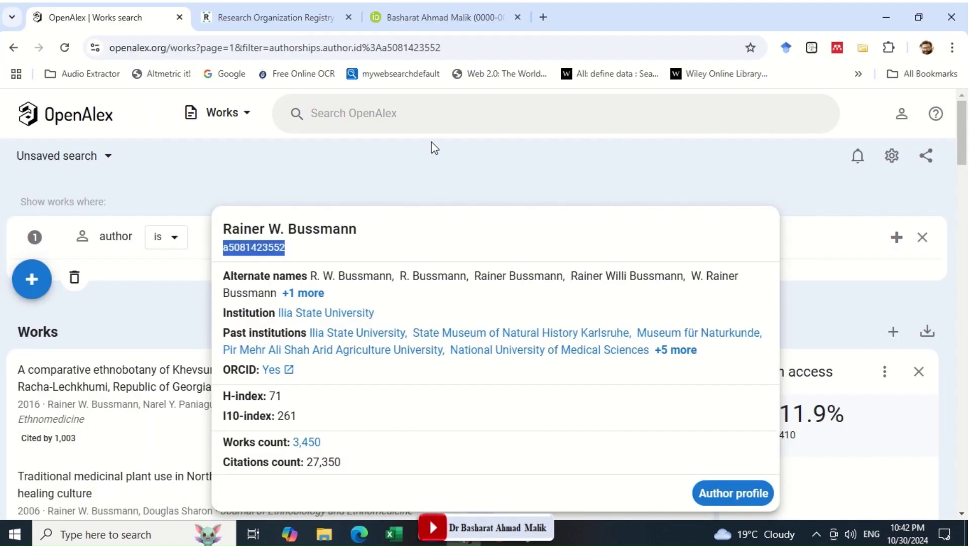
click(410, 20)
click(708, 156)
text(Sumeer )
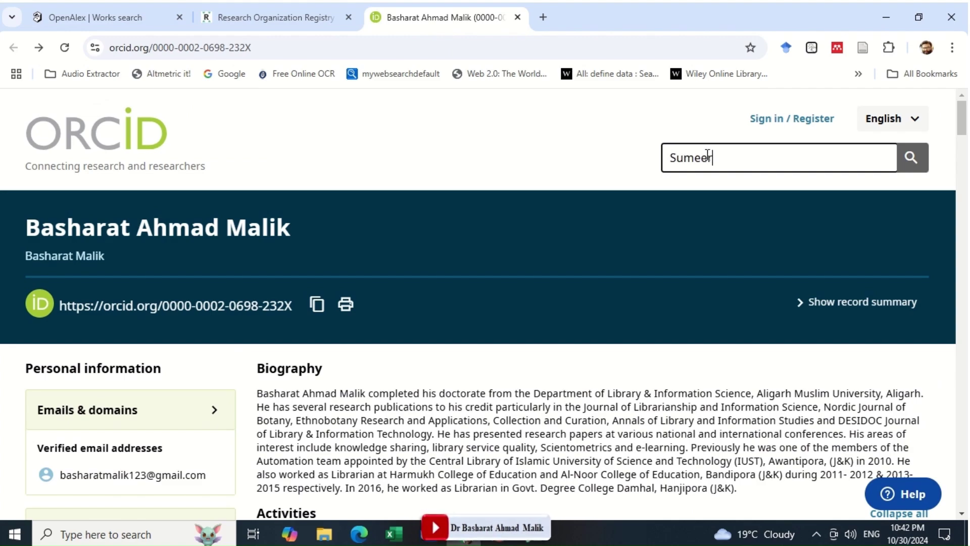
text(Gul)
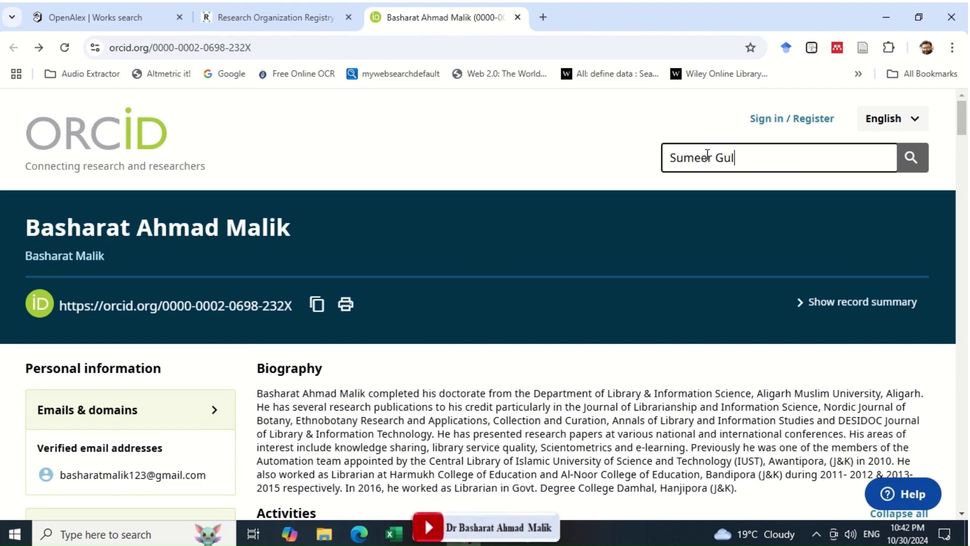
key(Return)
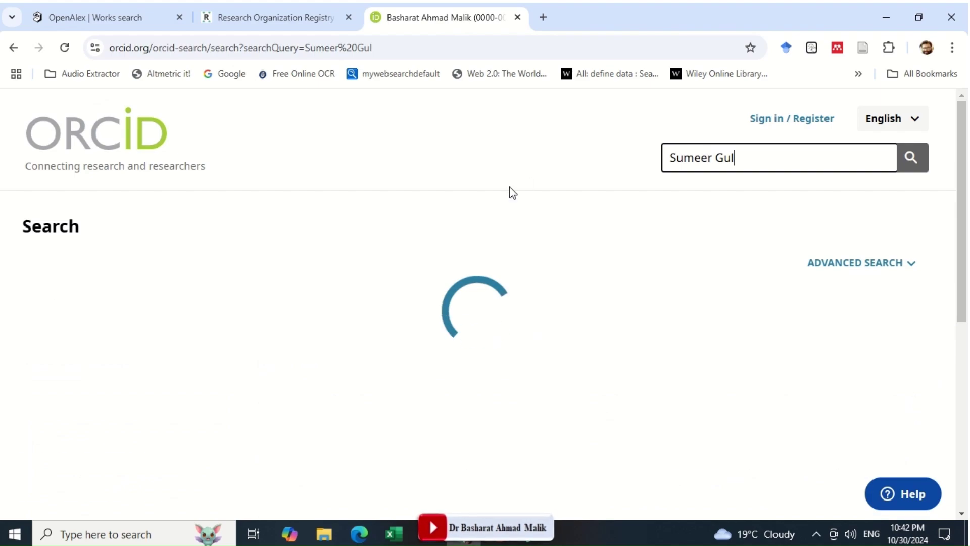
drag(146, 414, 26, 414)
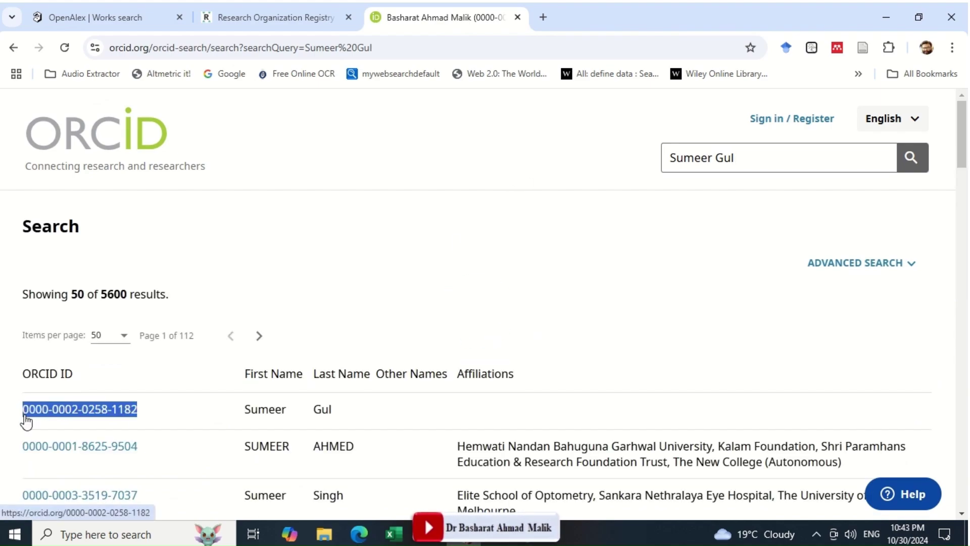
key(ctrl+c)
In VOSviewer, paste the researcher's ORCID iD into the OpenAlex search query, set the end year to 2024, and retrieve the documents.
key(alt+Tab)
click(590, 204)
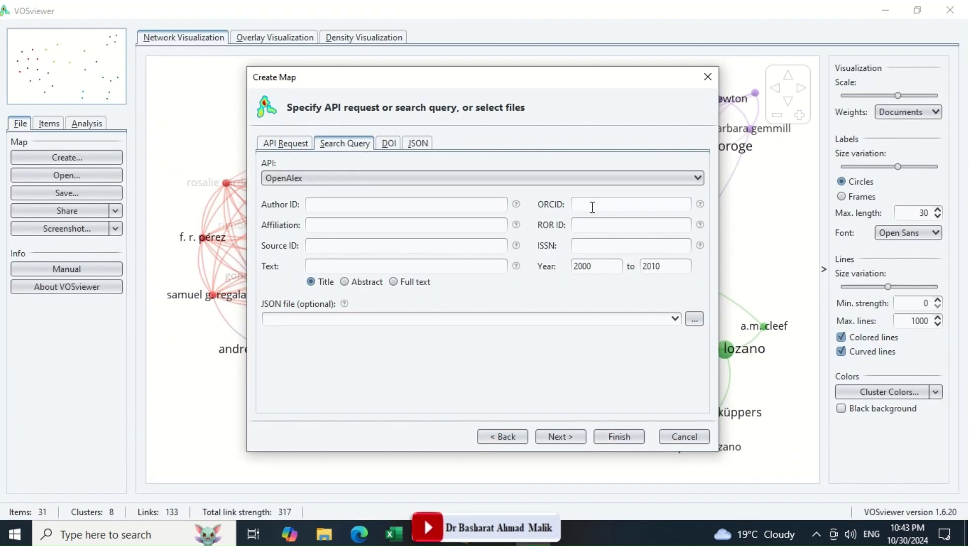
key(ctrl+v)
double_click(667, 270)
text(202)
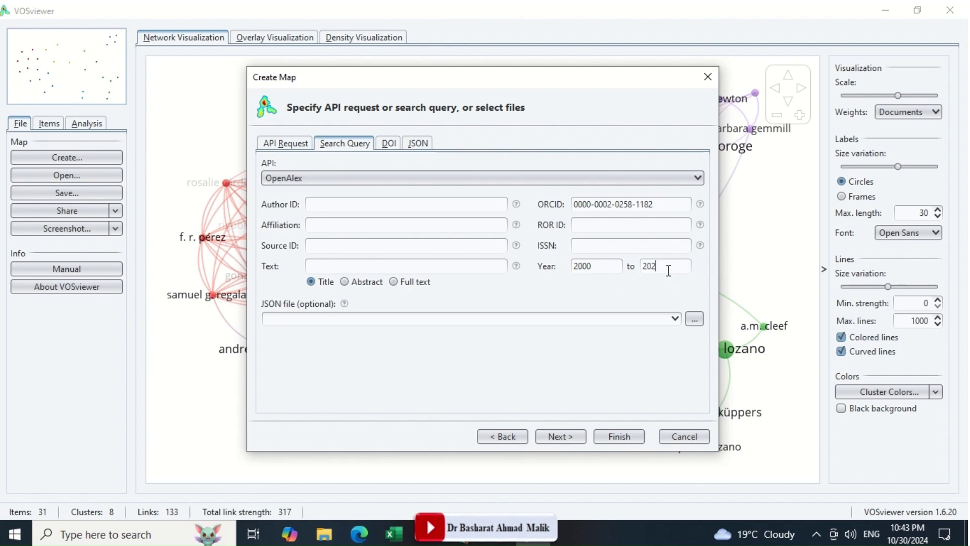
text(4)
click(569, 438)
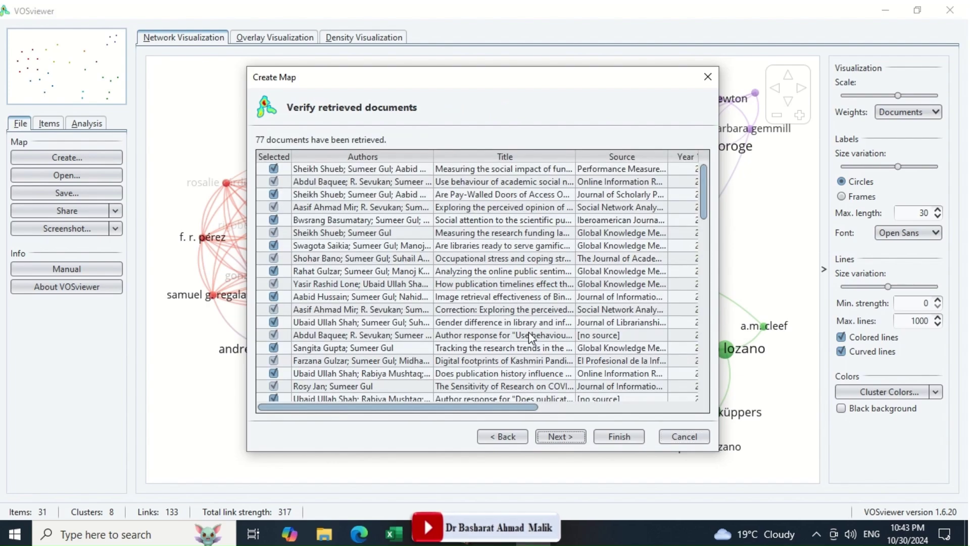
Keep all retrieved documents and choose co-occurrence of concepts with full counting as the type of analysis.
click(576, 437)
click(262, 170)
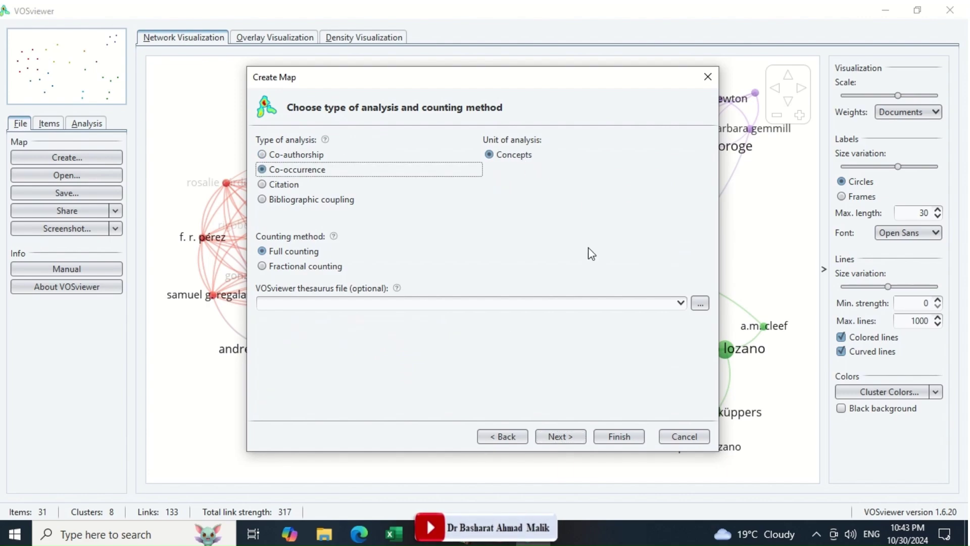
click(564, 436)
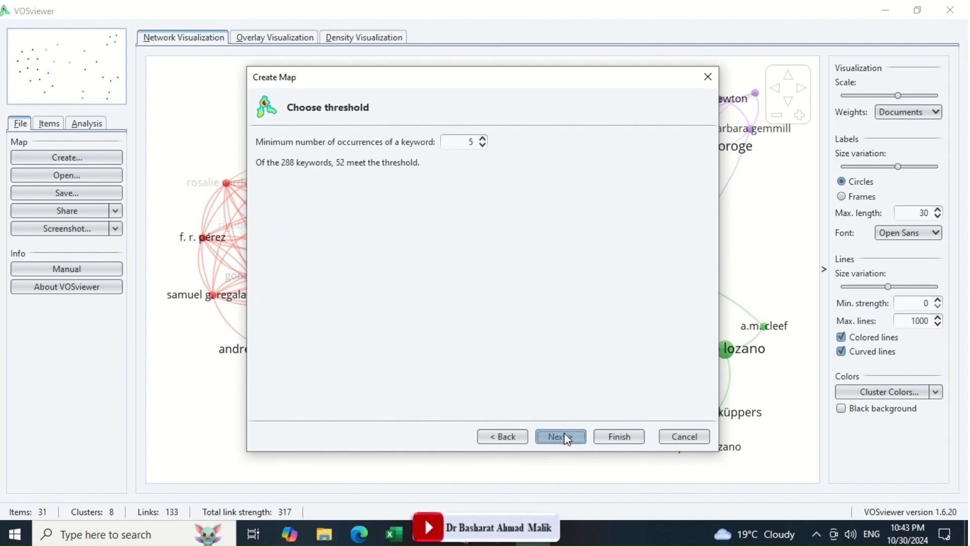
Set the minimum number of occurrences of a keyword to 4 and generate the co-occurrence map with all selected keywords.
click(482, 146)
click(483, 146)
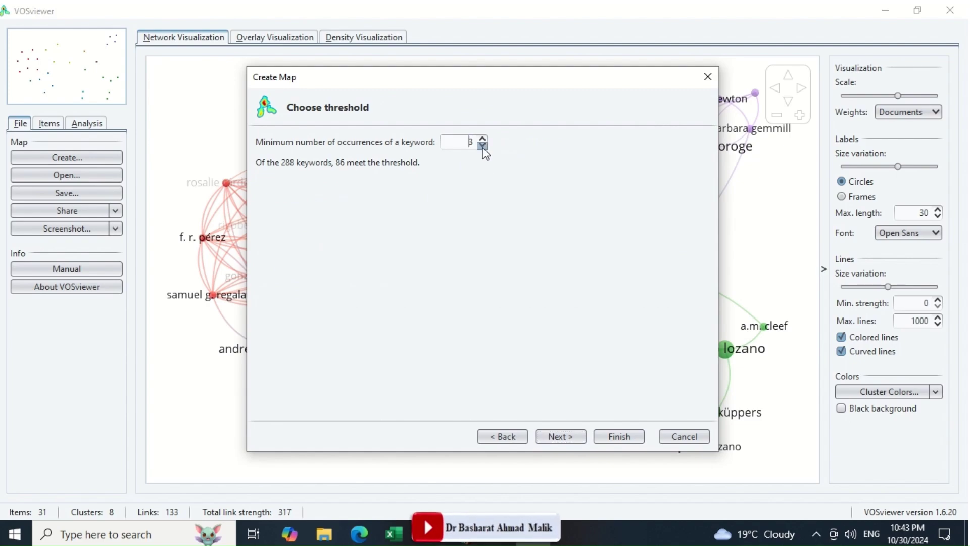
click(483, 138)
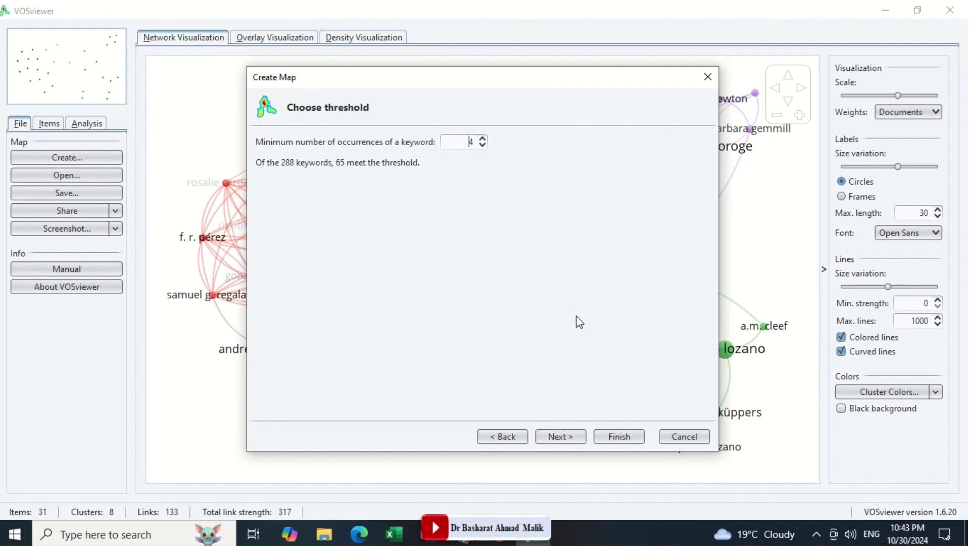
click(565, 438)
click(566, 438)
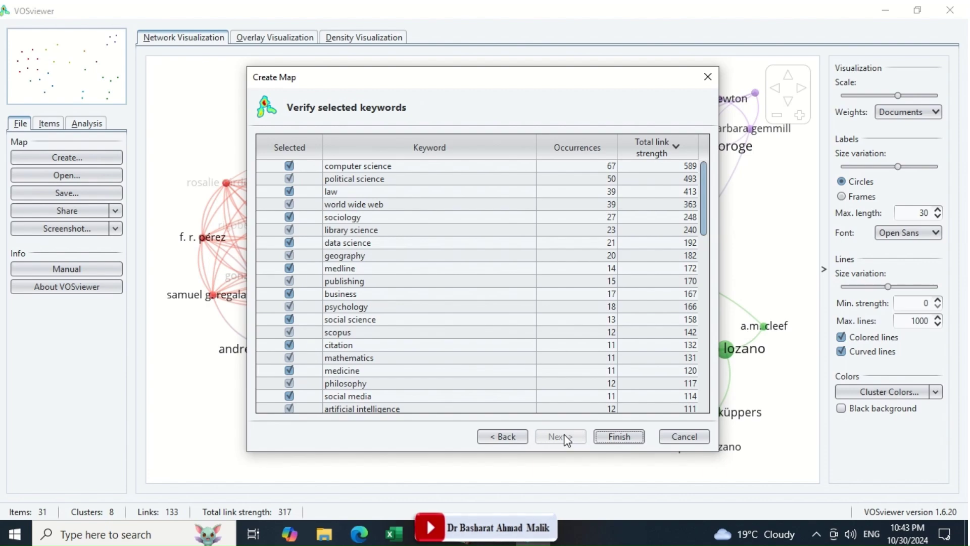
click(623, 437)
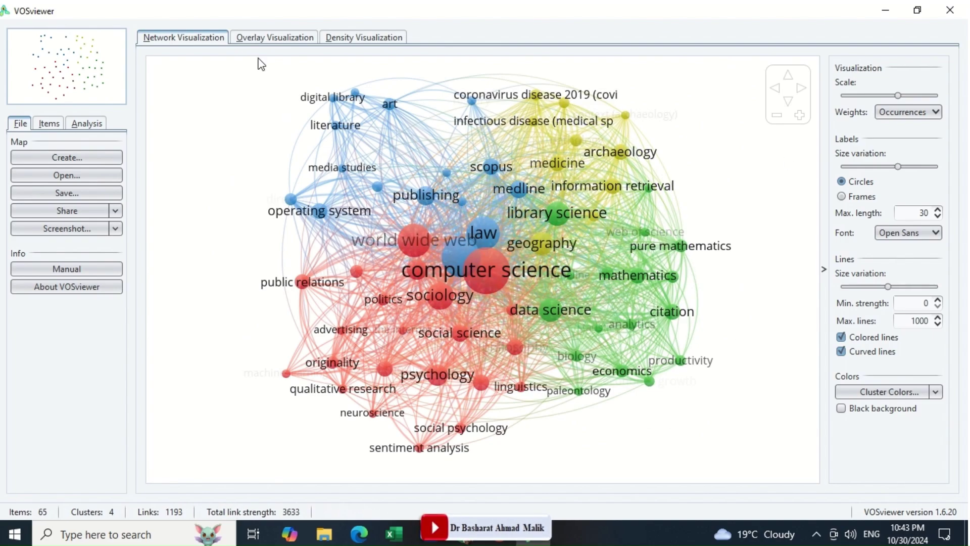
View the keyword map as overlay and density visualizations, and return to the network visualization.
click(268, 40)
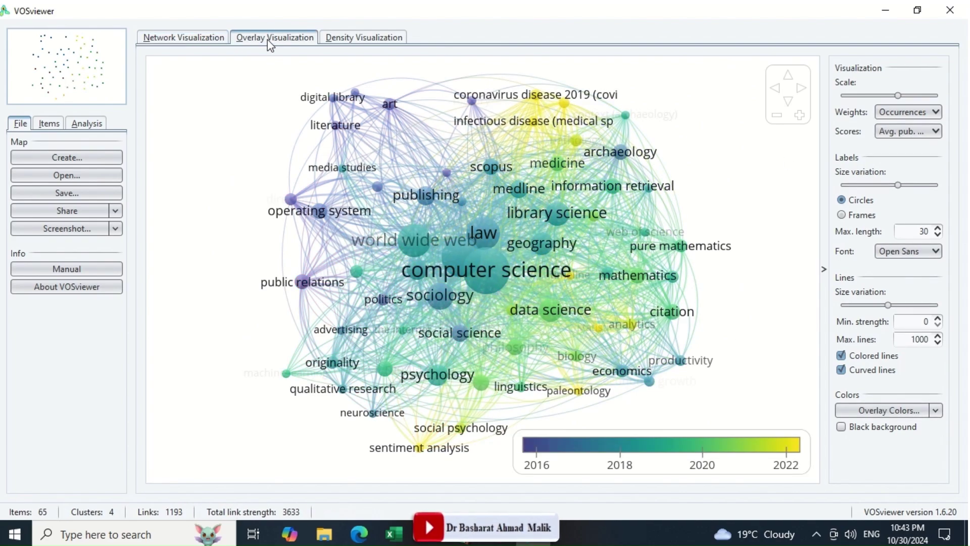
click(359, 40)
click(200, 36)
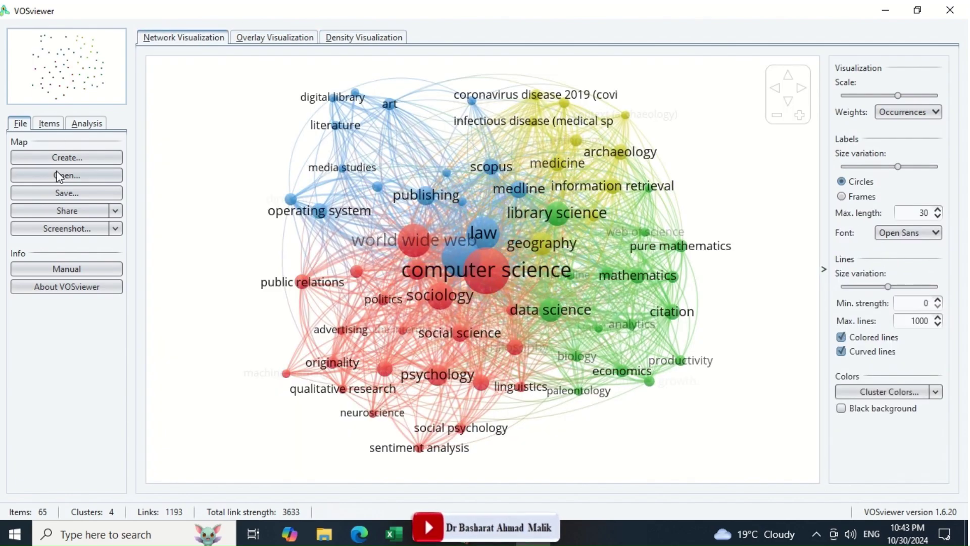
Start a new map based on bibliographic data downloaded through API and go to its search query.
click(75, 159)
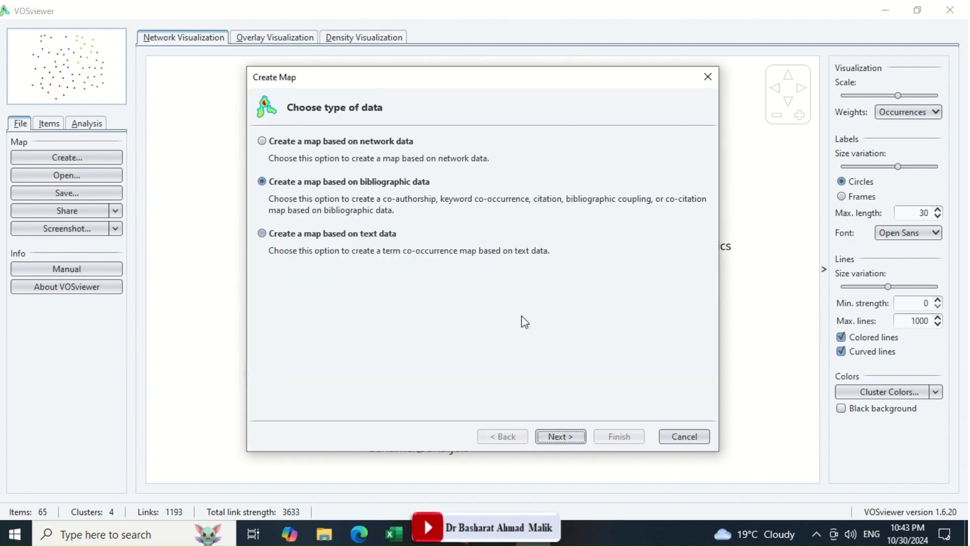
click(557, 439)
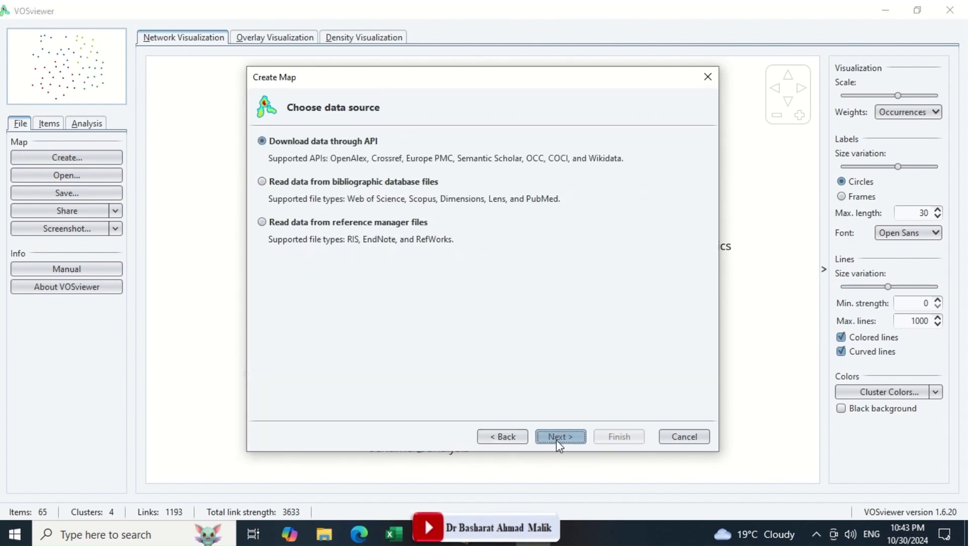
click(557, 439)
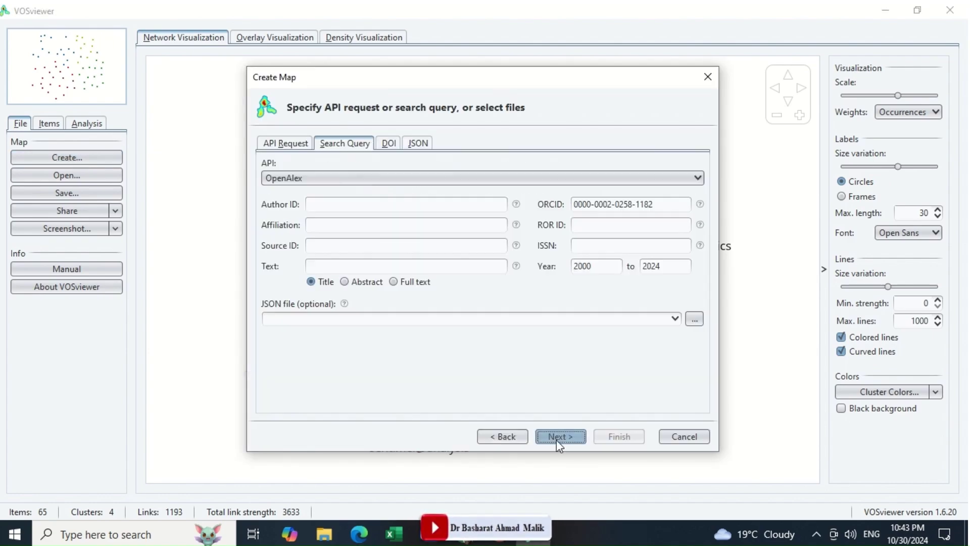
Clear the ORCID from the OpenAlex search query.
double_click(662, 205)
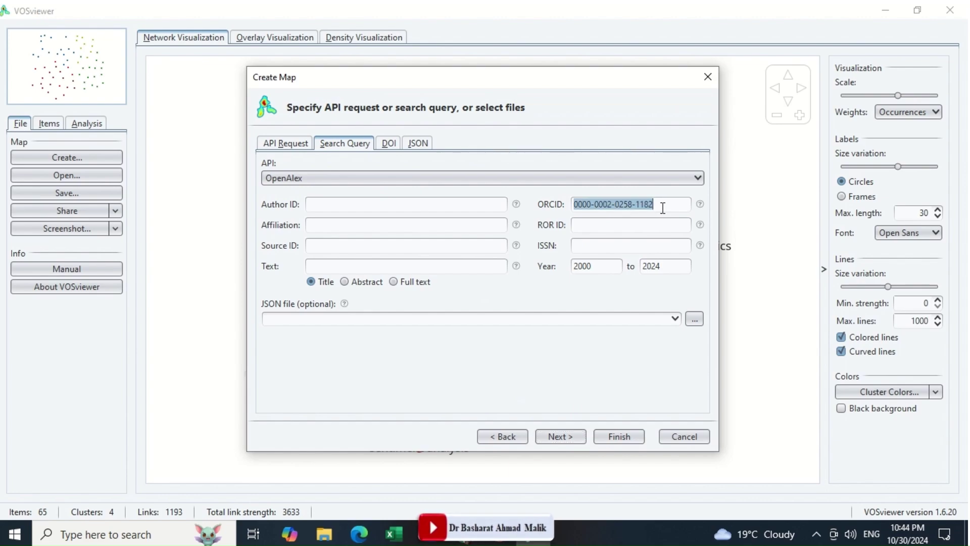
click(662, 205)
text(OR)
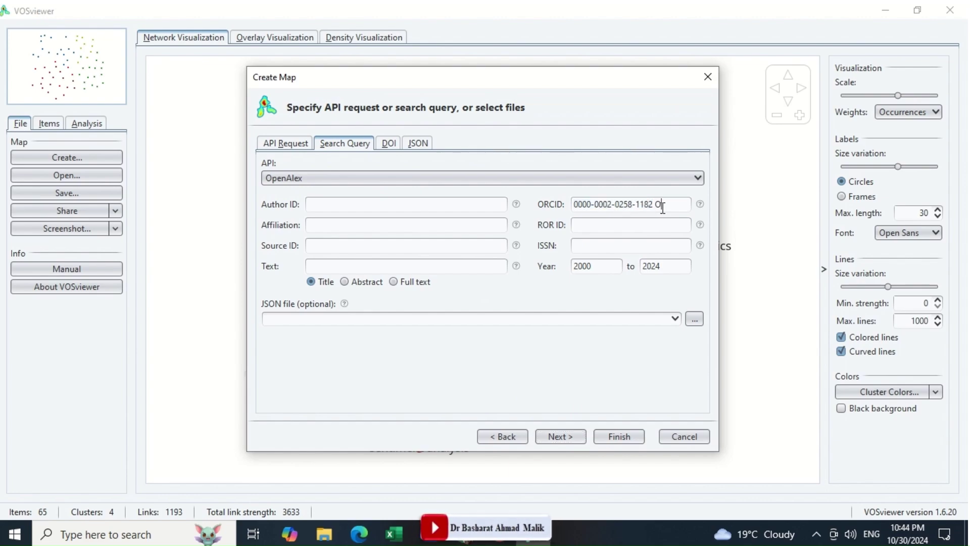
triple_click(662, 205)
key(BackSpace)
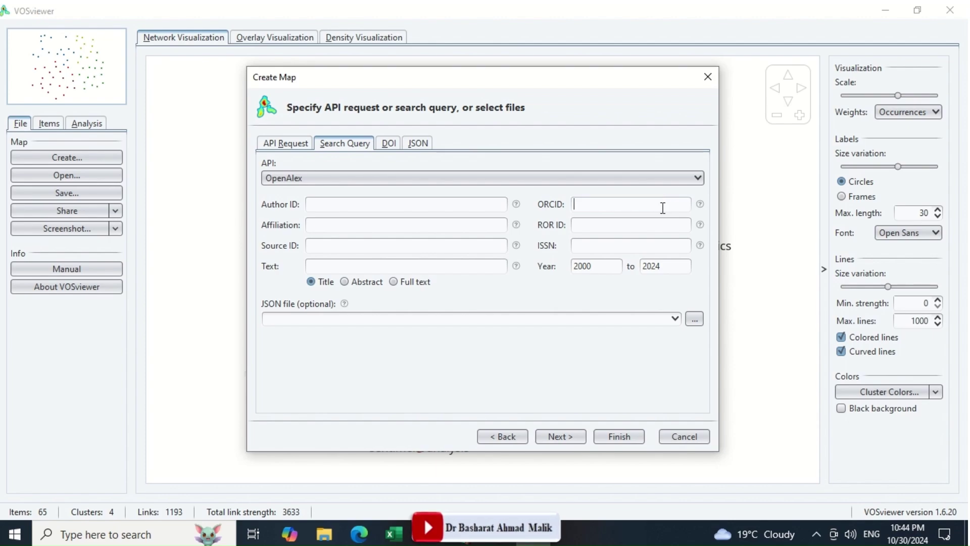
Try to retrieve OpenAlex documents by the affiliation University of Kashmir, and clear the affiliation.
click(332, 227)
text(Uni)
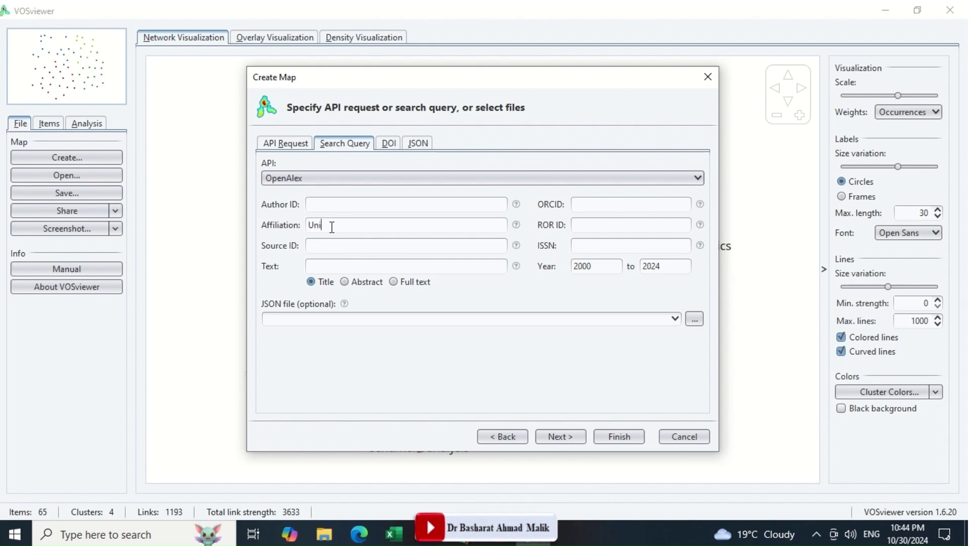
text(versity of )
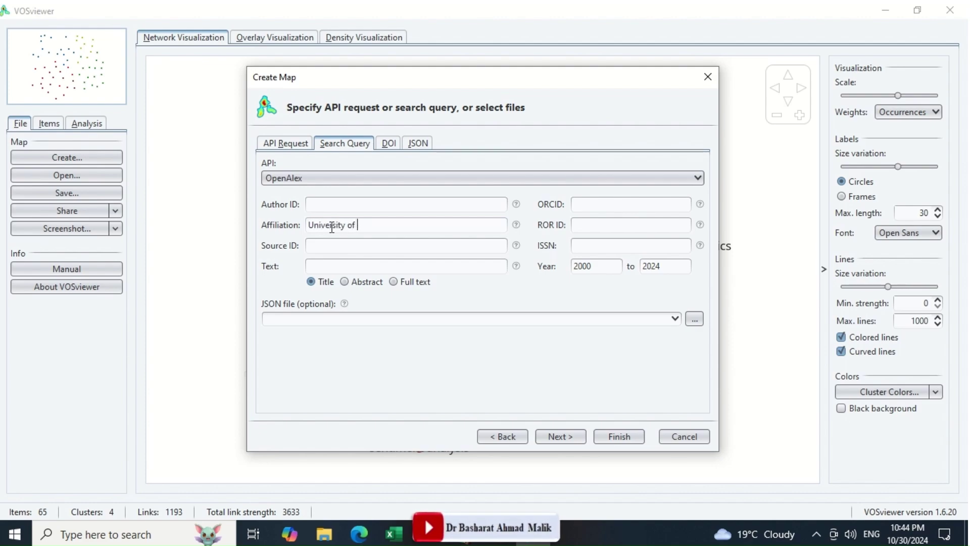
text(Kashmir)
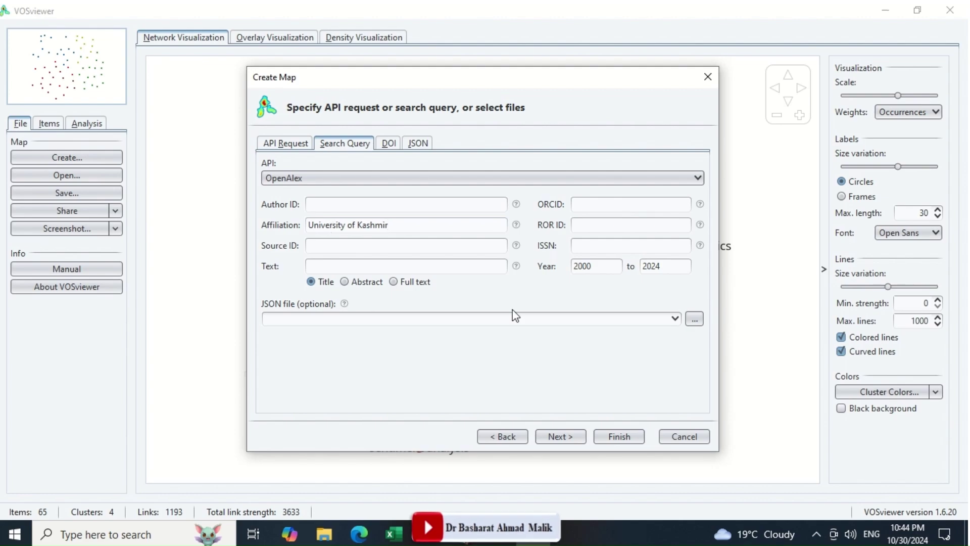
click(560, 437)
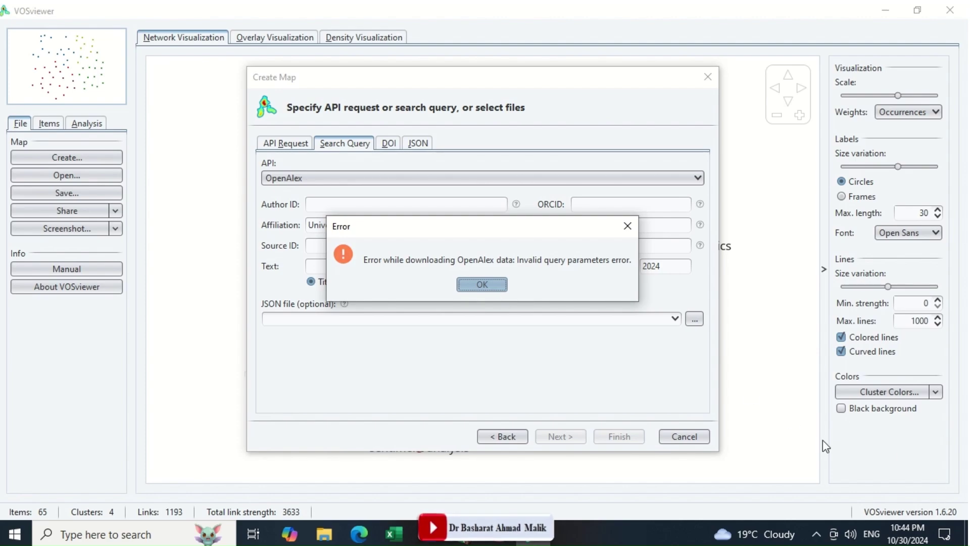
click(490, 284)
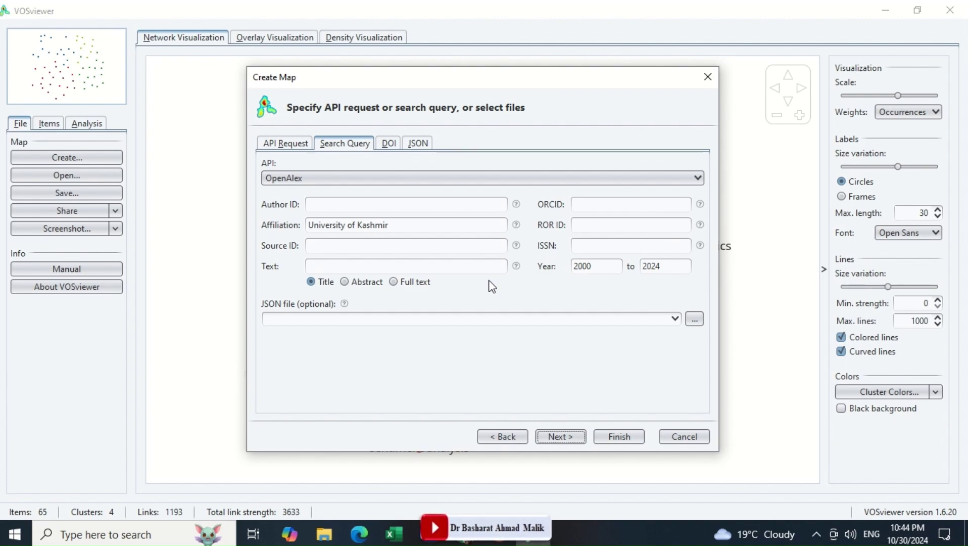
triple_click(392, 222)
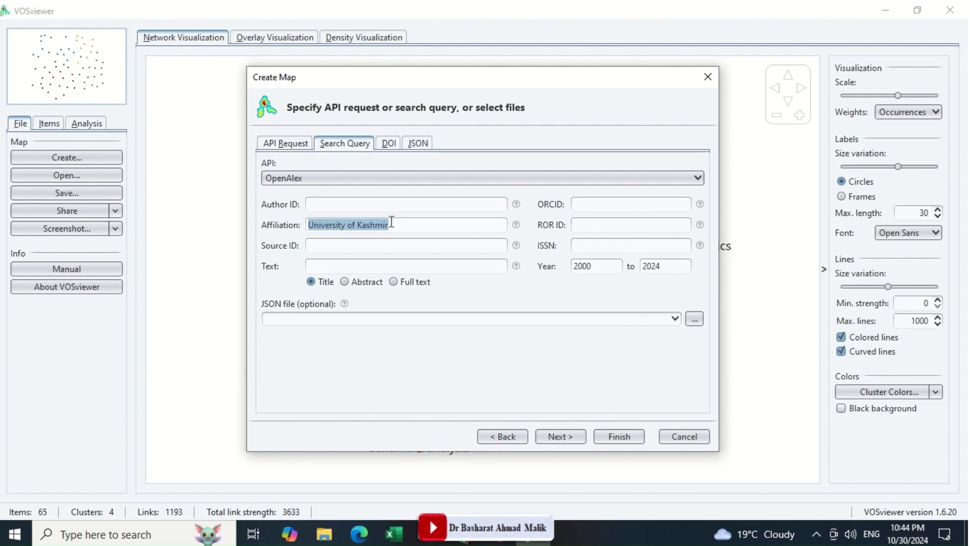
key(BackSpace)
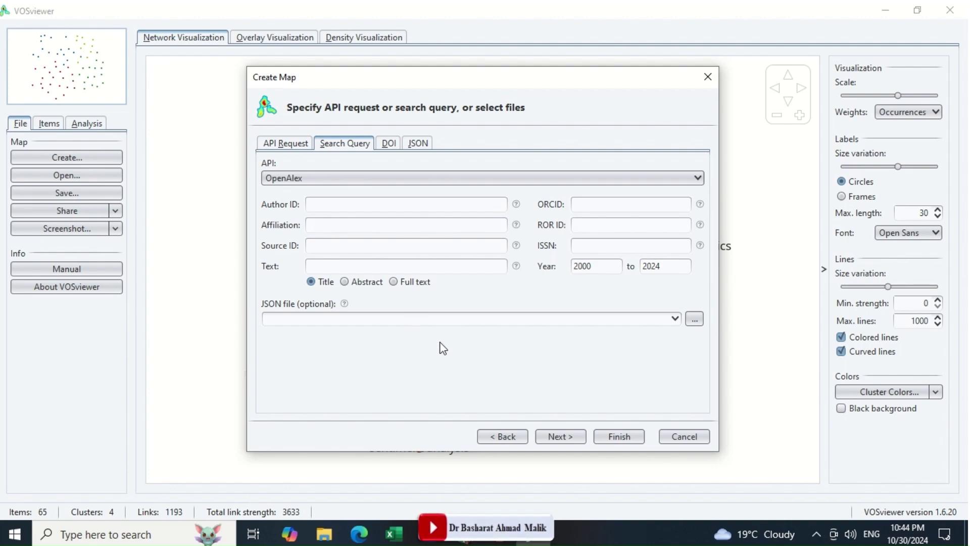
Switch to the Research Organization Registry in the browser, search for University of Kashmir, and copy its ROR ID 032xfst36.
click(468, 540)
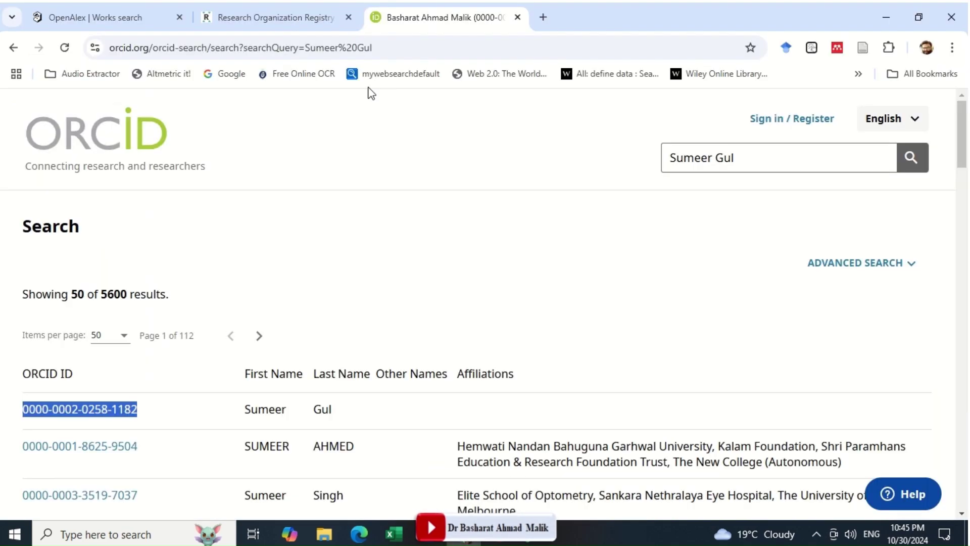
click(266, 18)
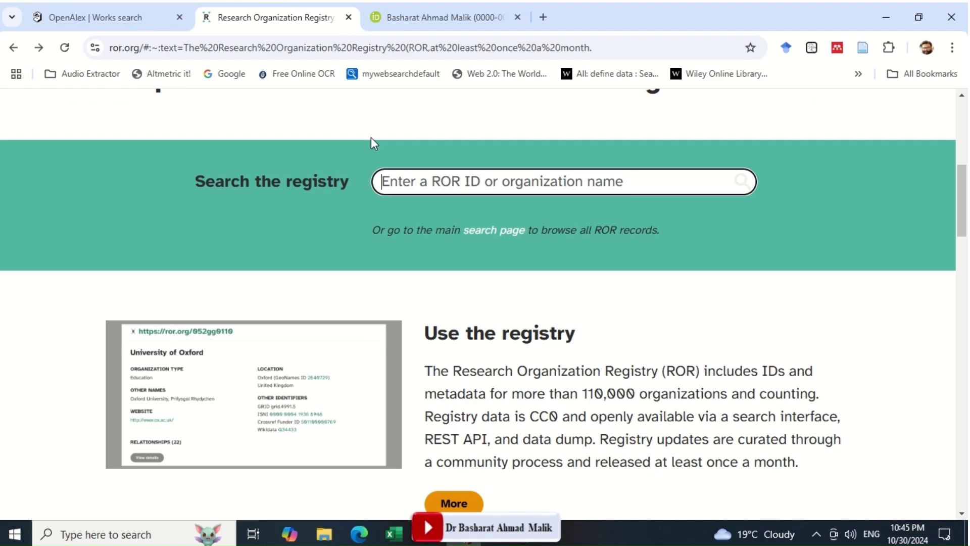
text(Uni)
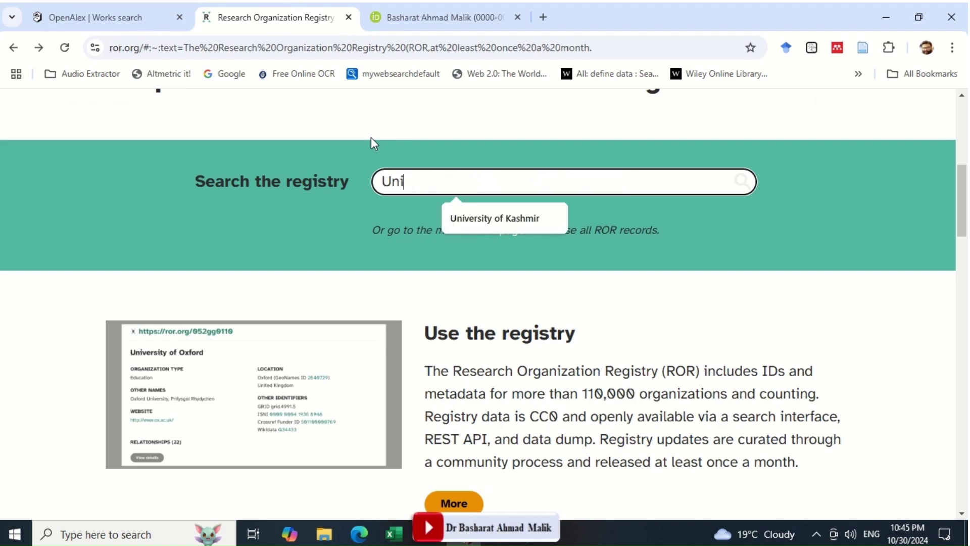
key(Down)
key(Return)
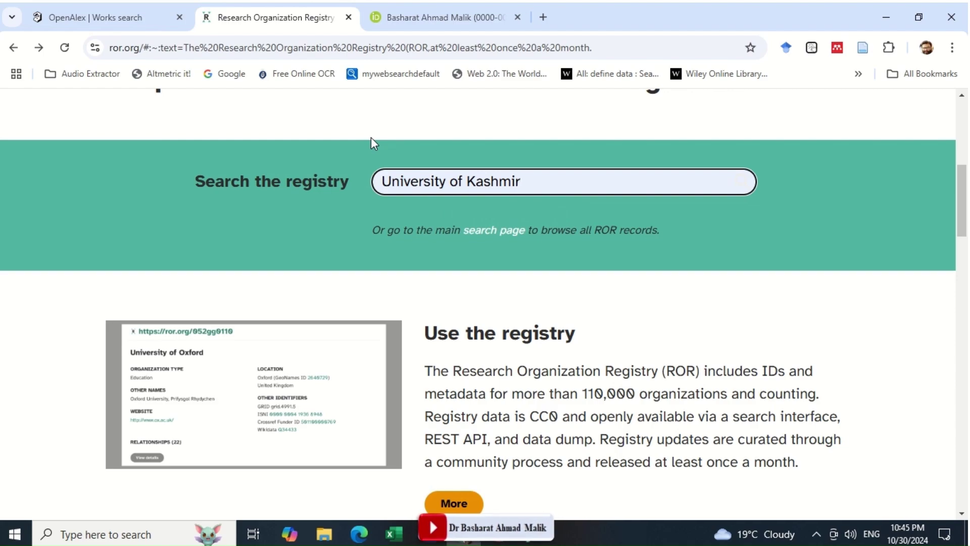
key(Return)
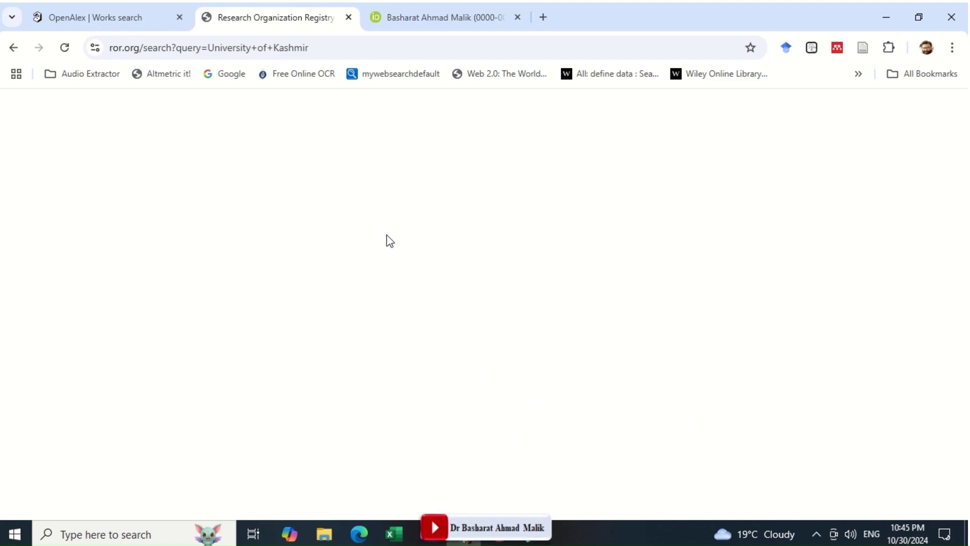
drag(519, 299, 407, 303)
key(ctrl+c)
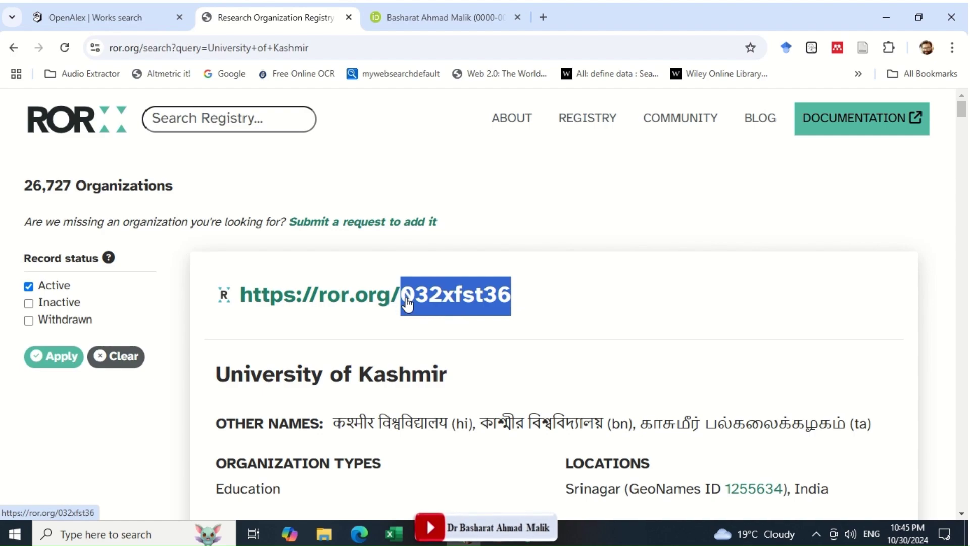
Switch back to VOSviewer, enter 032xfst36 as the ROR ID in the OpenAlex search query, and retrieve the documents.
key(alt+Tab)
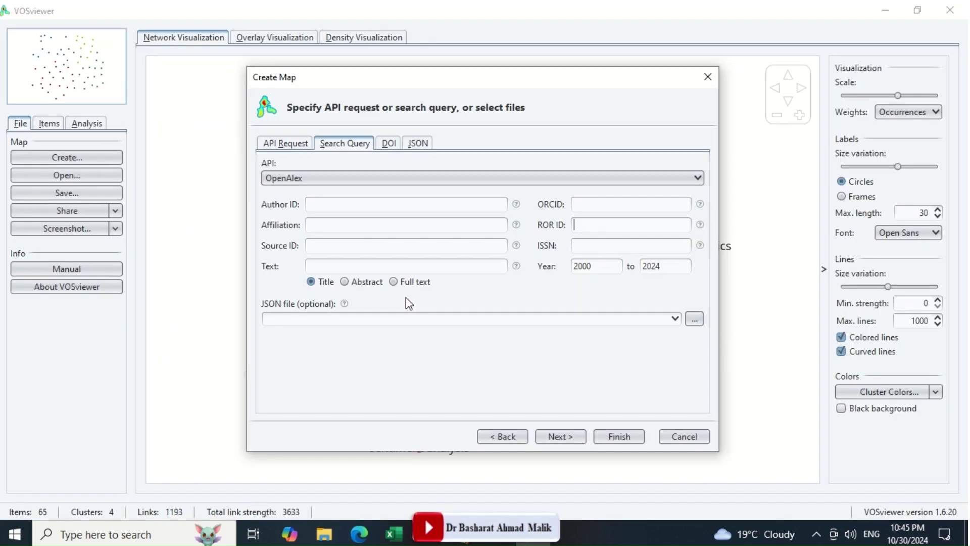
key(ctrl+v)
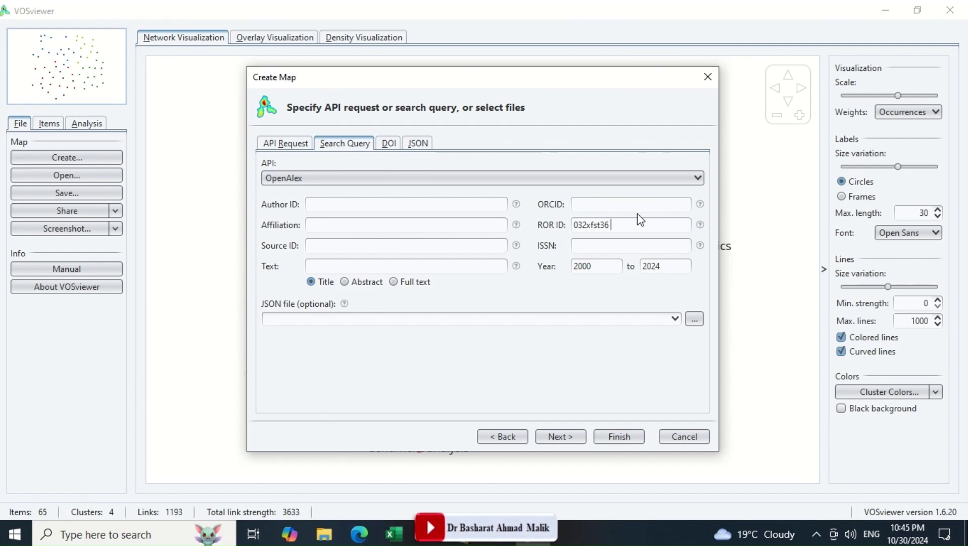
text(OR)
key(BackSpace)
key(BackSpace)
key(BackSpace)
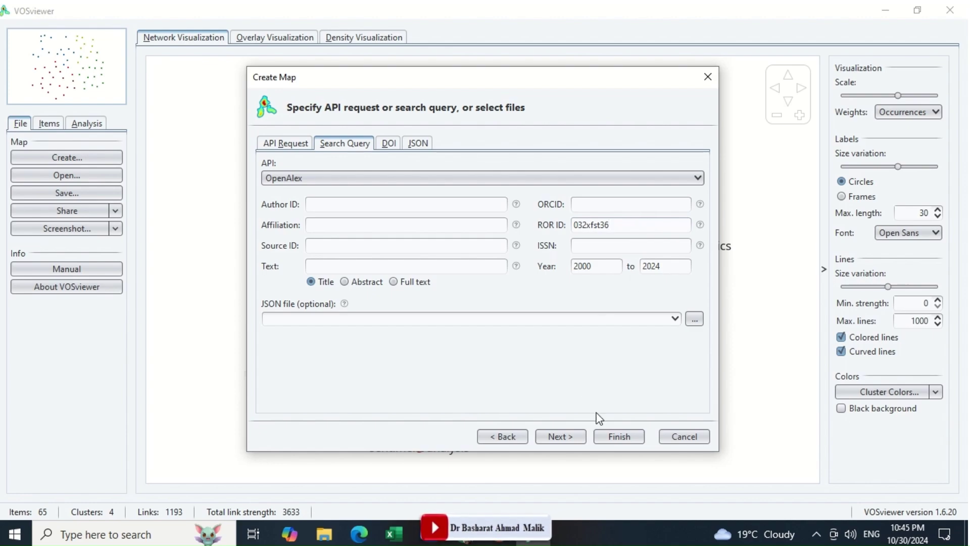
click(567, 442)
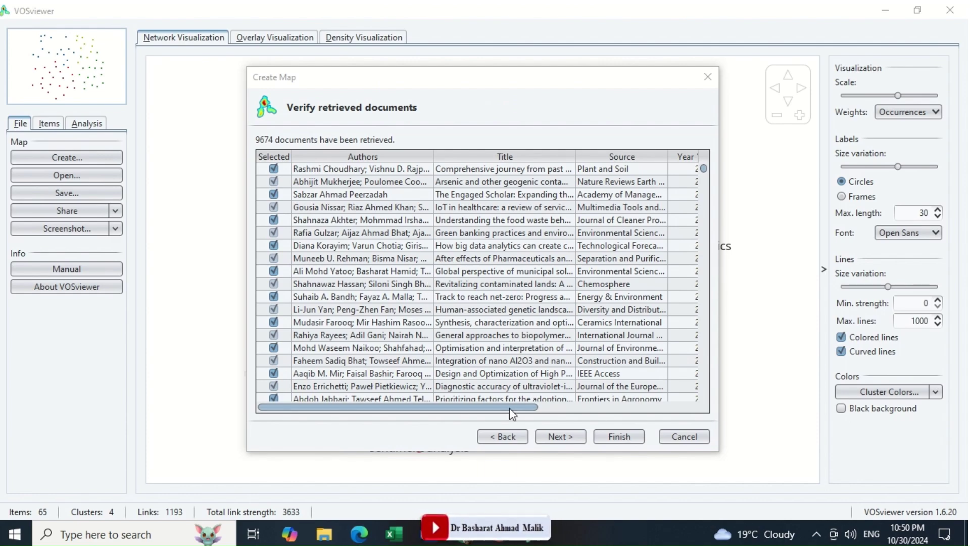
Look over and accept the retrieved documents, and choose citation analysis with documents as the unit.
drag(510, 407, 569, 414)
click(564, 436)
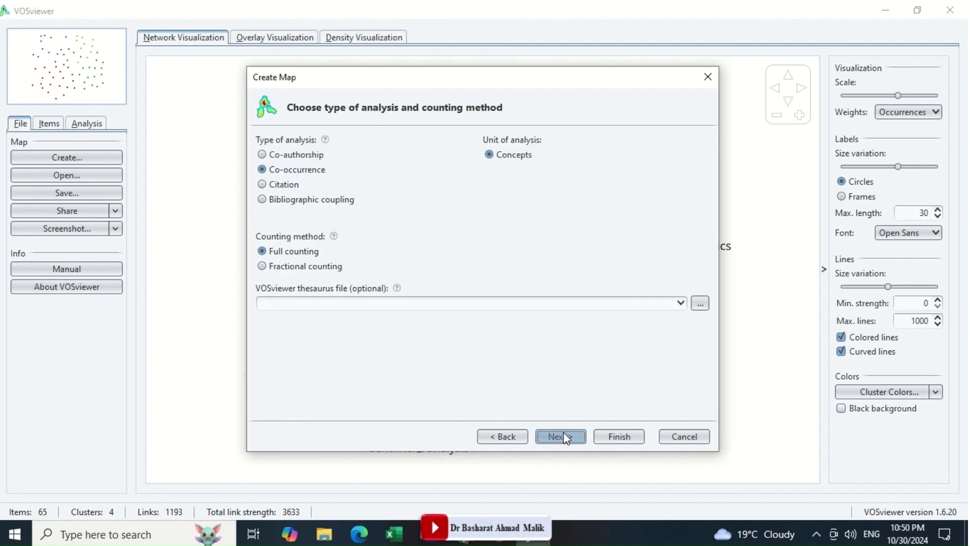
click(281, 186)
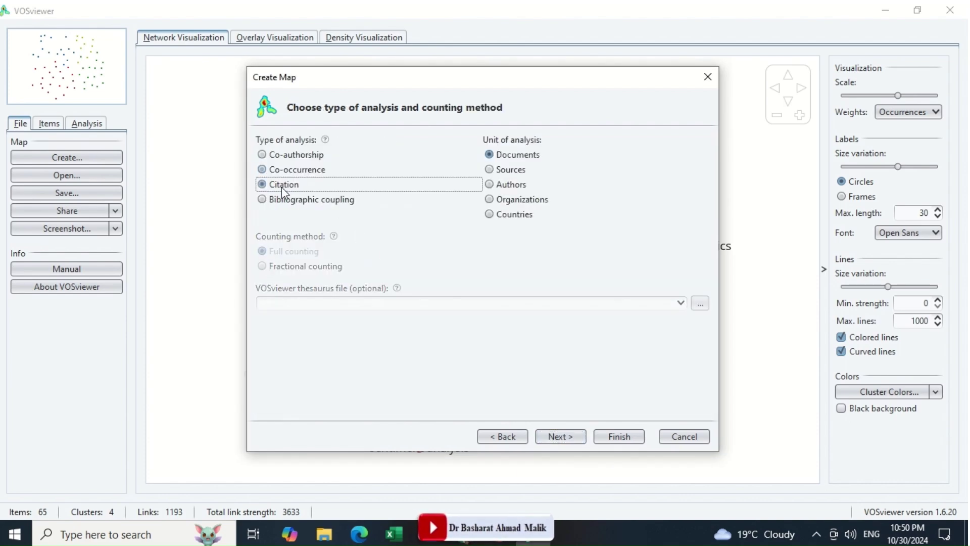
click(569, 436)
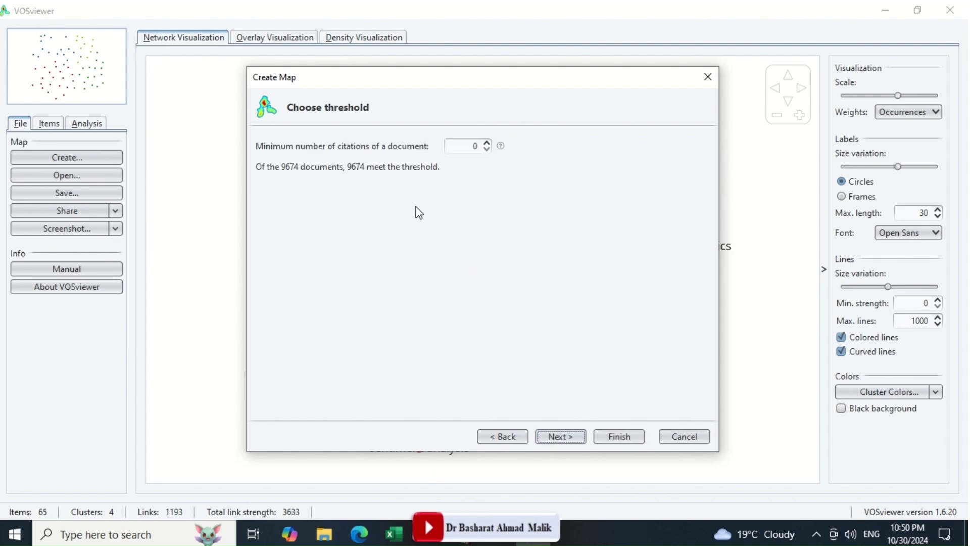
Set the minimum number of citations of a document to 50.
click(487, 144)
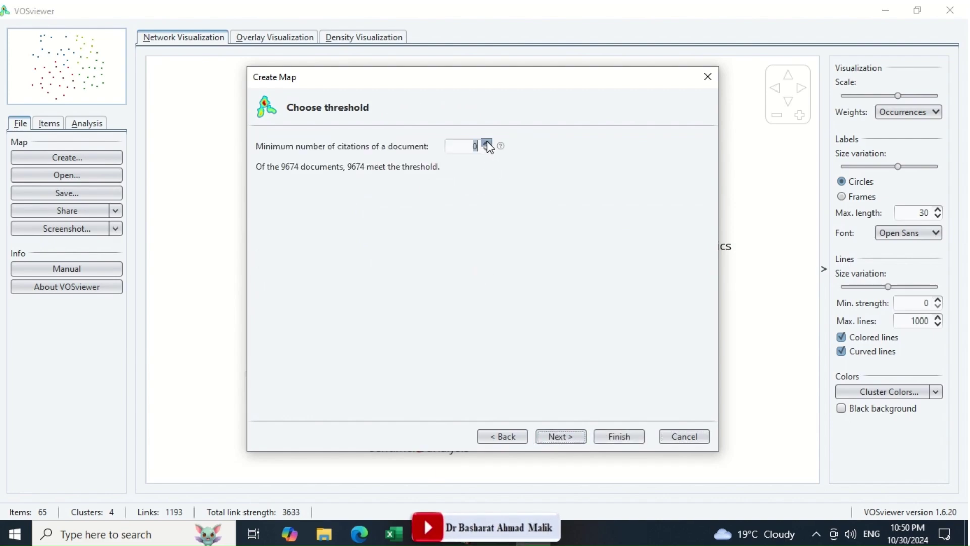
click(487, 143)
click(487, 143)
click(487, 144)
click(487, 143)
click(487, 144)
click(487, 144)
click(486, 144)
click(487, 144)
click(487, 144)
click(487, 143)
click(486, 144)
click(487, 143)
click(487, 143)
click(486, 143)
click(487, 143)
click(486, 143)
click(487, 144)
click(487, 143)
click(487, 143)
click(487, 143)
click(486, 144)
click(487, 144)
click(487, 144)
click(486, 143)
click(487, 143)
click(487, 143)
click(487, 143)
click(486, 143)
click(486, 144)
click(486, 144)
click(487, 143)
click(486, 143)
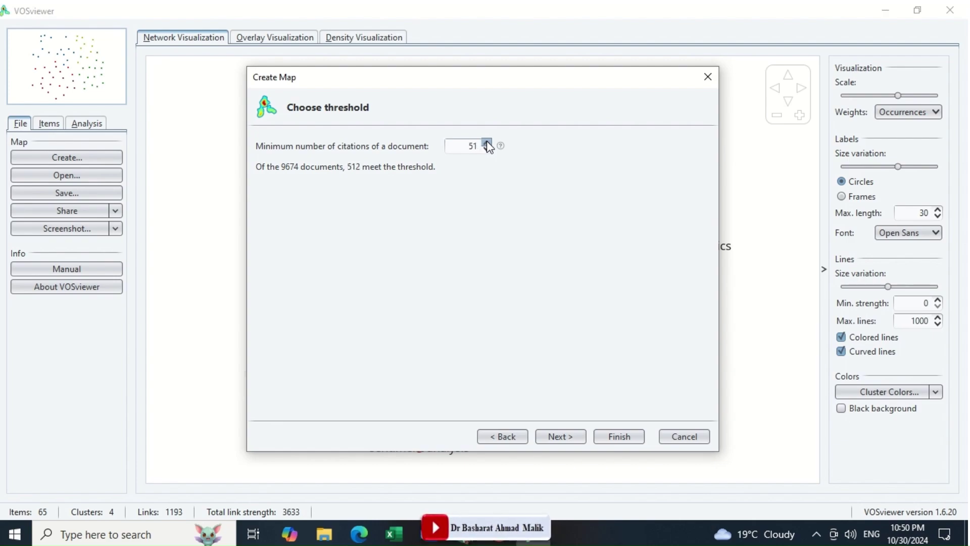
click(487, 150)
Accept the number of selected documents and finish the citation map, showing only the largest set of connected items.
click(569, 435)
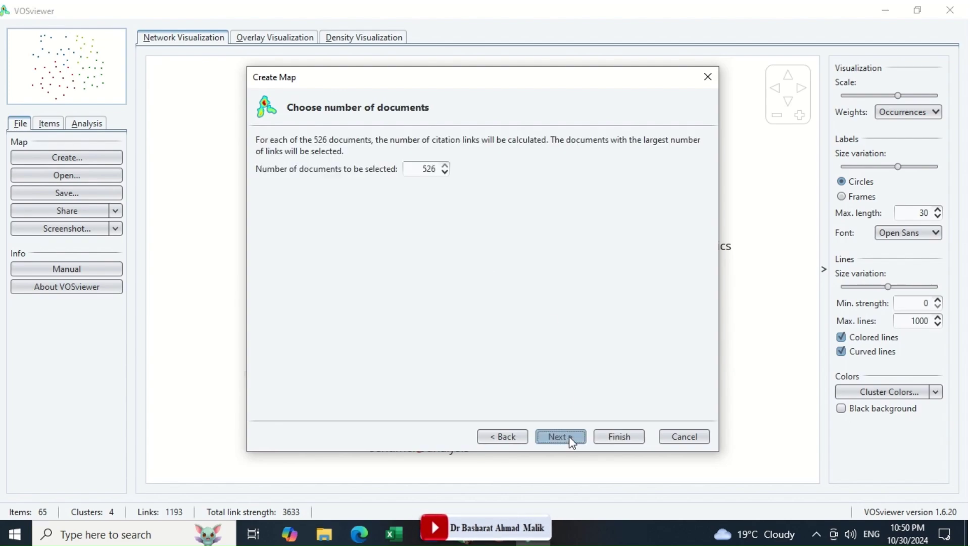
click(569, 436)
click(615, 437)
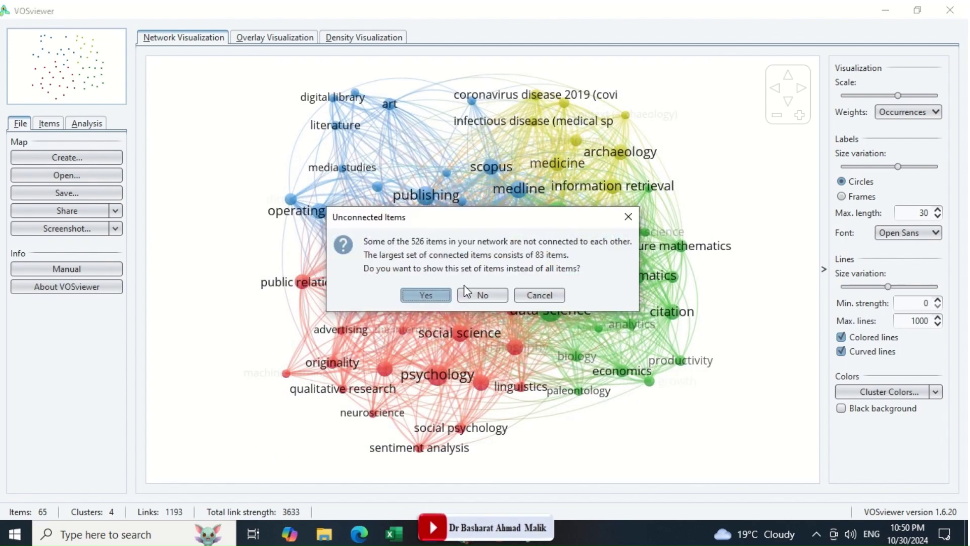
click(434, 295)
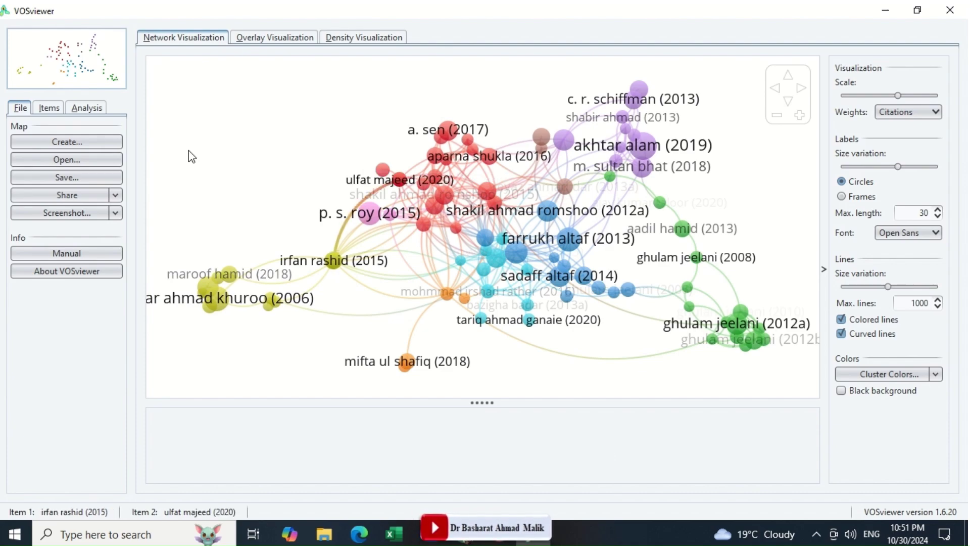
Start a new map based on bibliographic data downloaded through API and clear the ROR ID from its search query.
click(86, 139)
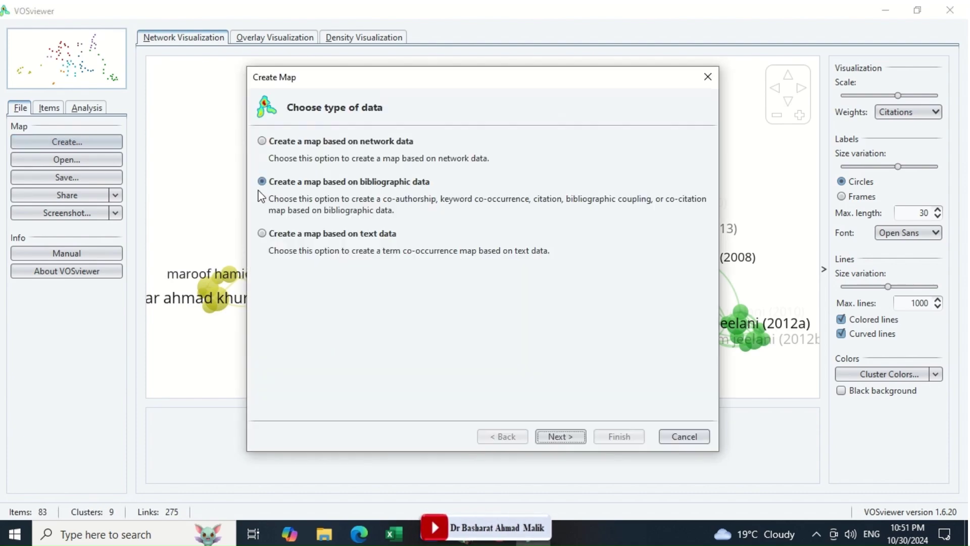
click(571, 435)
click(571, 436)
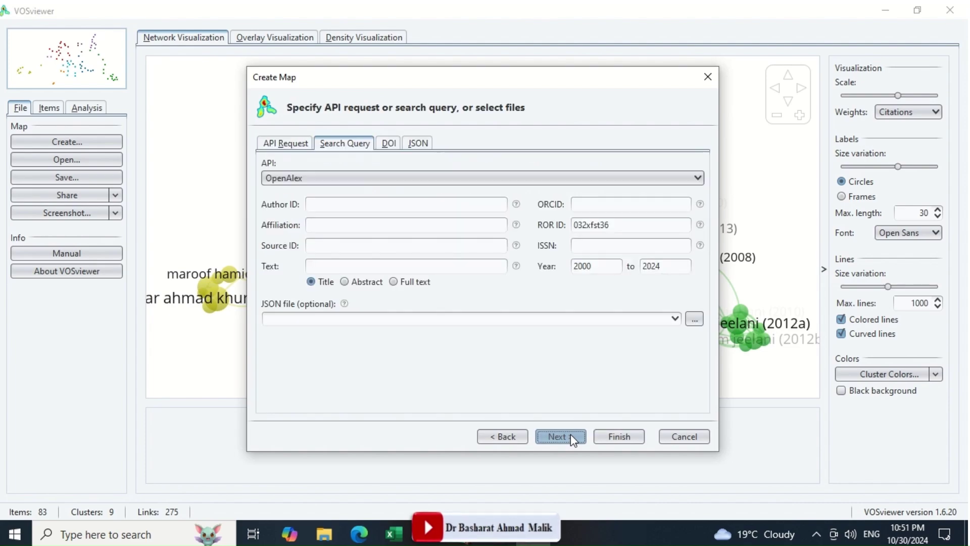
double_click(632, 222)
key(BackSpace)
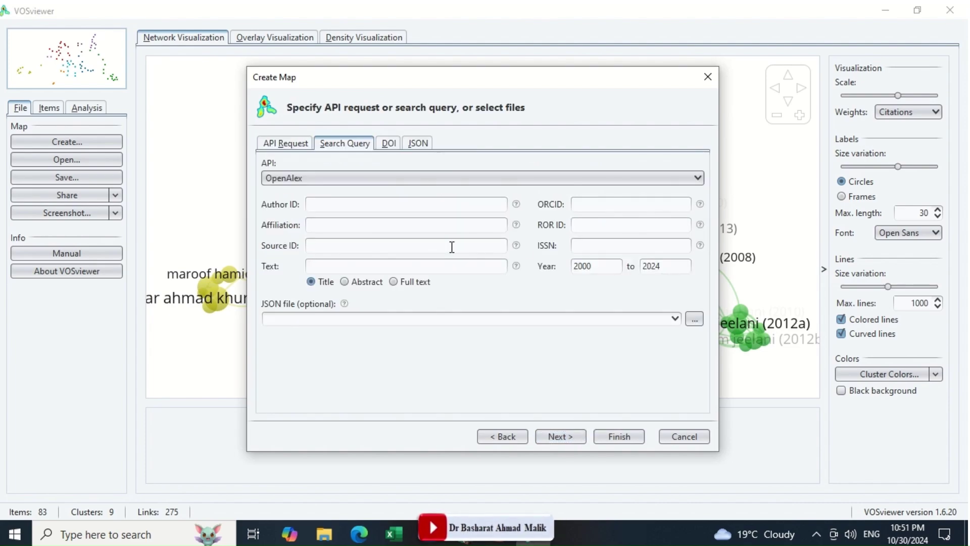
Switch to OpenAlex in the browser, search for Annals of Library, and filter works by the source Annals of Library and Information Studies.
click(370, 248)
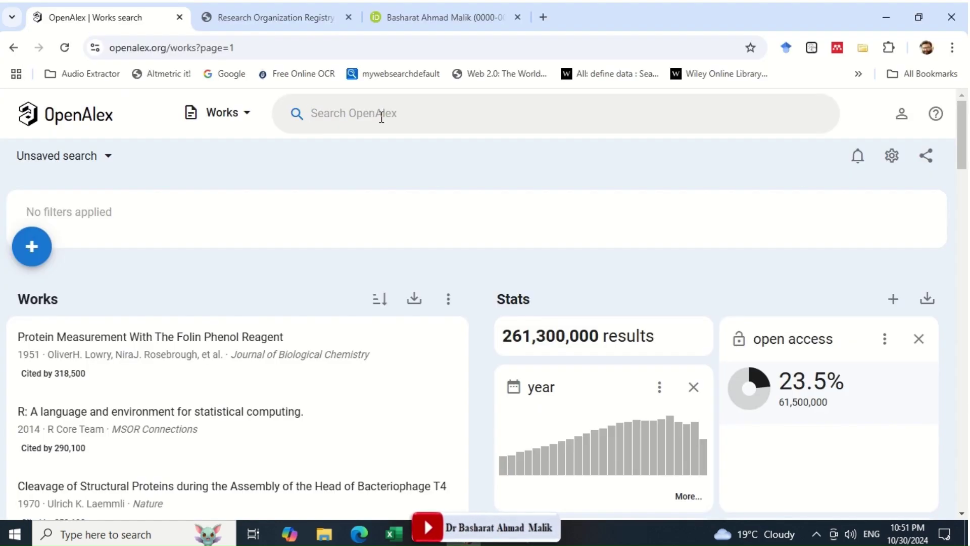
click(382, 114)
text(Annals of Library)
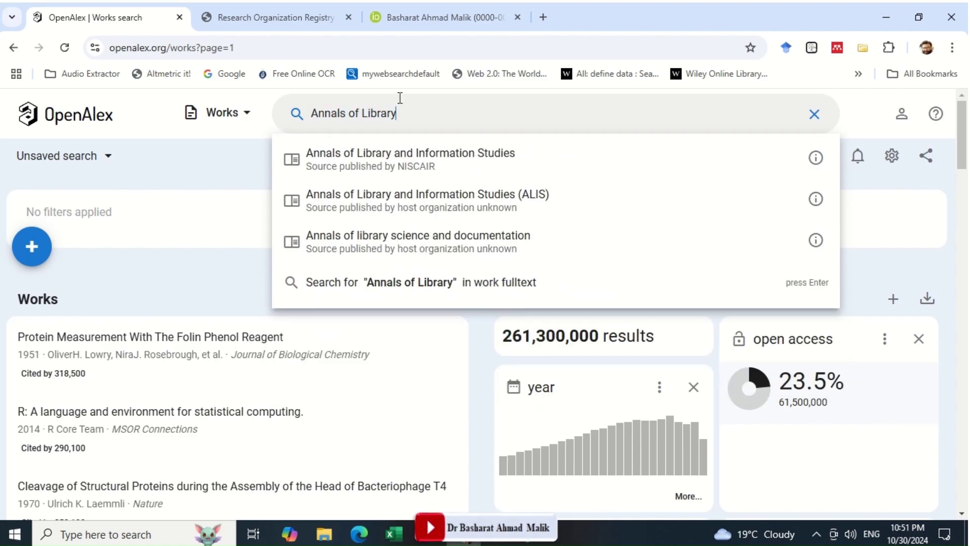
click(411, 161)
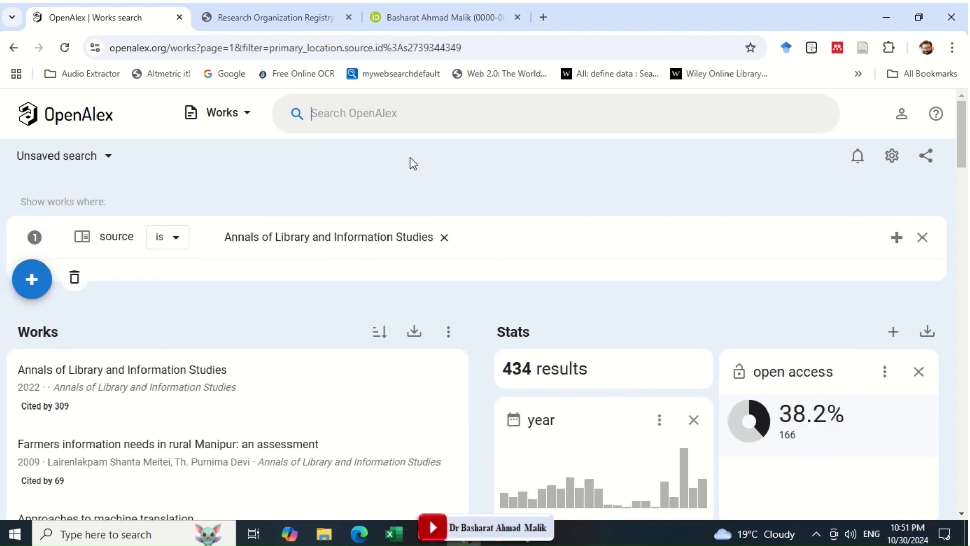
mouse_move(327, 230)
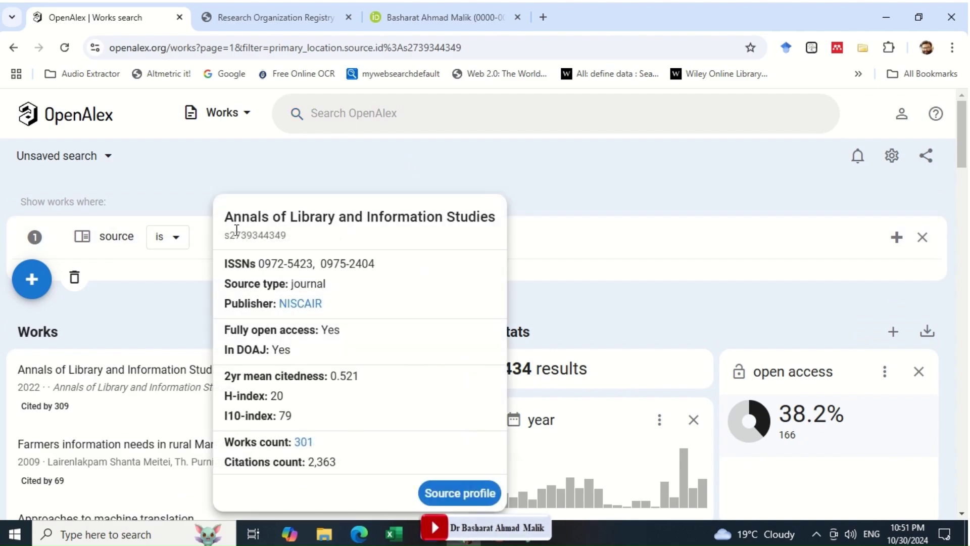
double_click(247, 234)
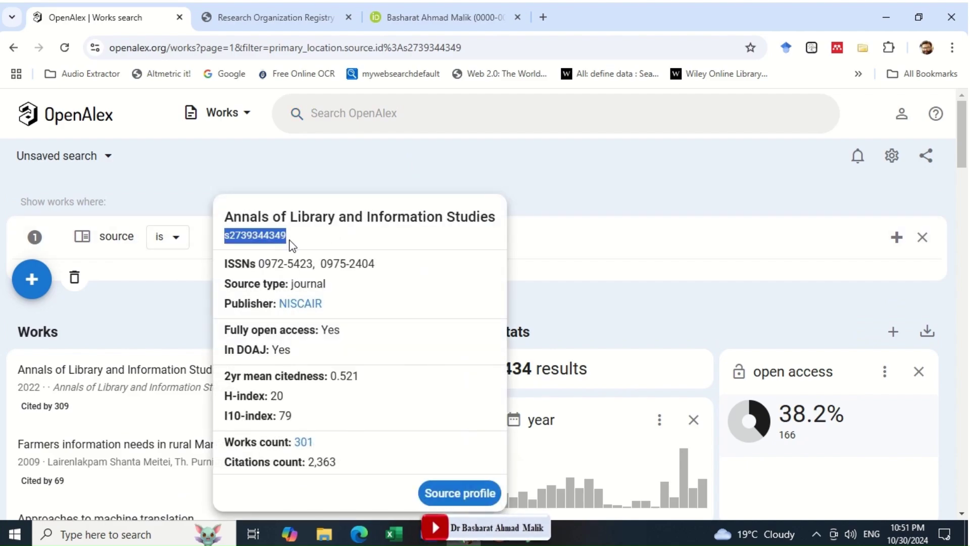
drag(290, 240, 314, 159)
click(316, 157)
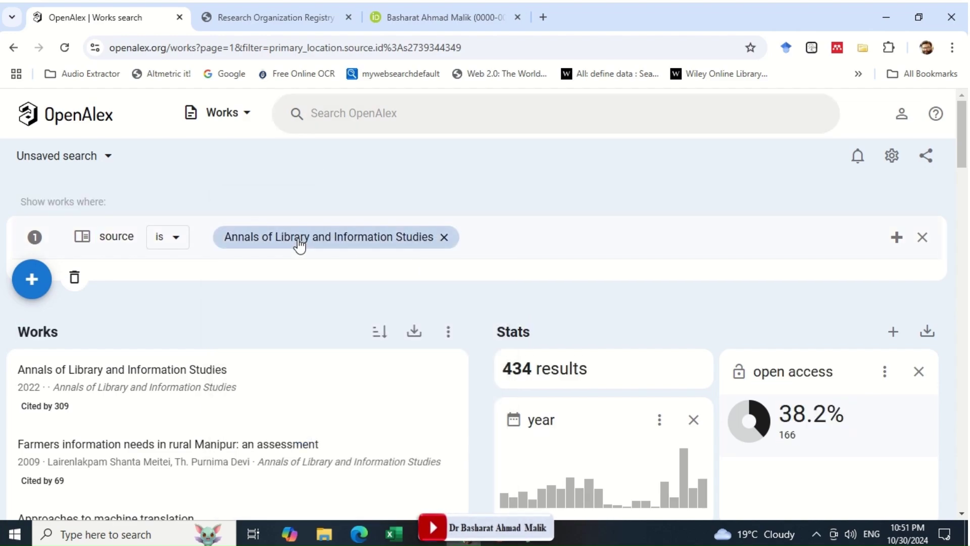
mouse_move(332, 245)
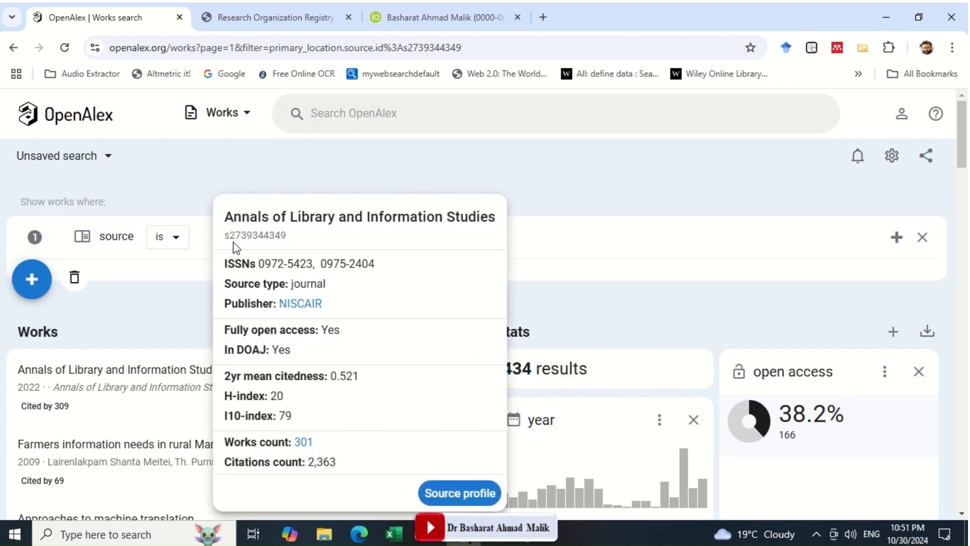
drag(224, 234, 294, 244)
key(ctrl+c)
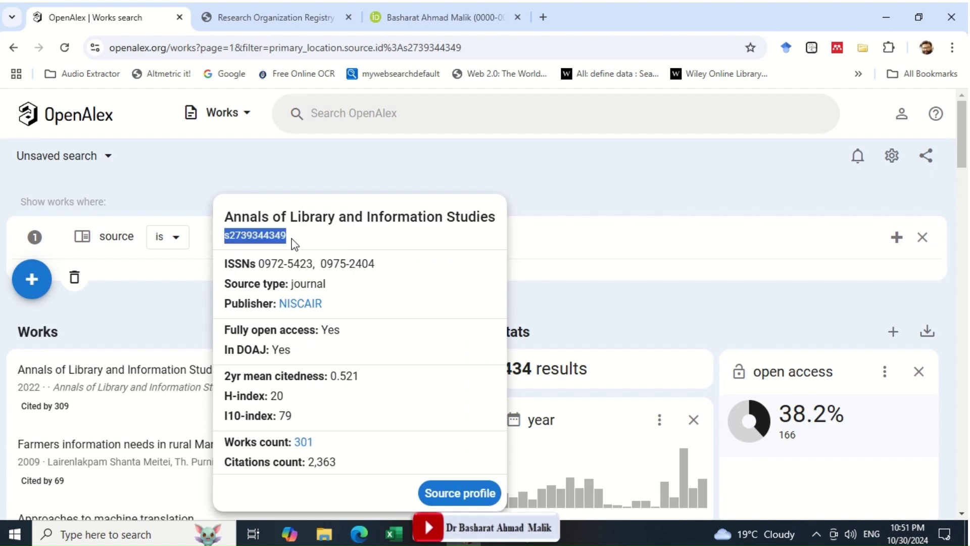
key(alt+Tab)
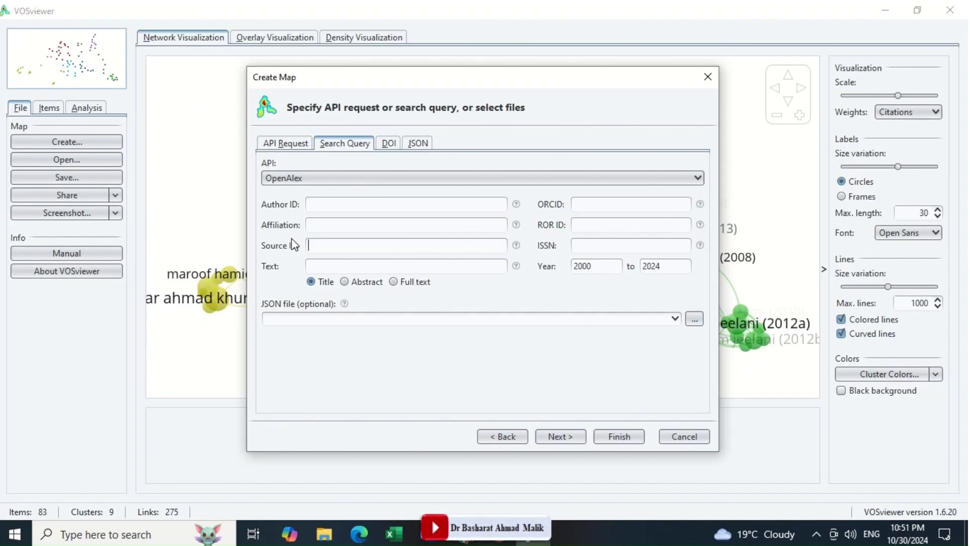
click(330, 246)
key(ctrl+v)
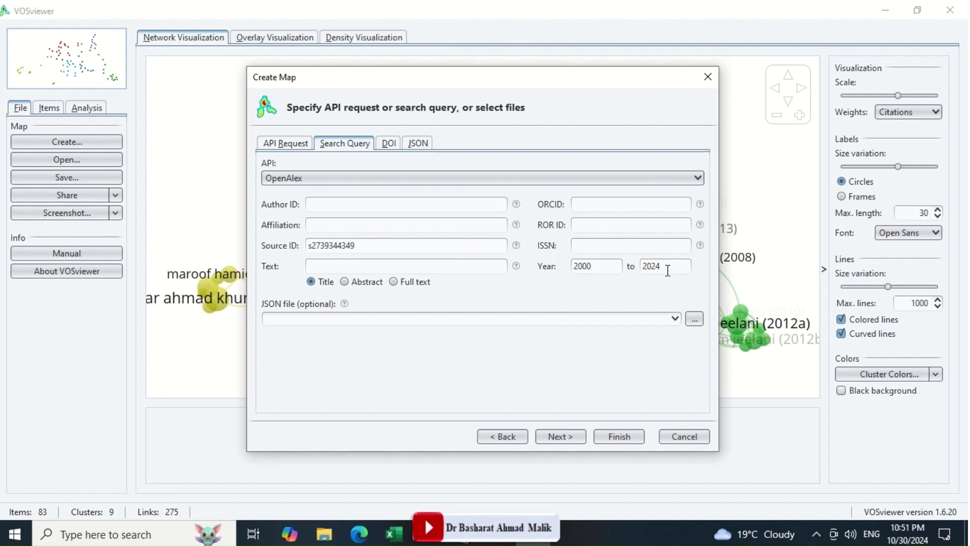
click(559, 438)
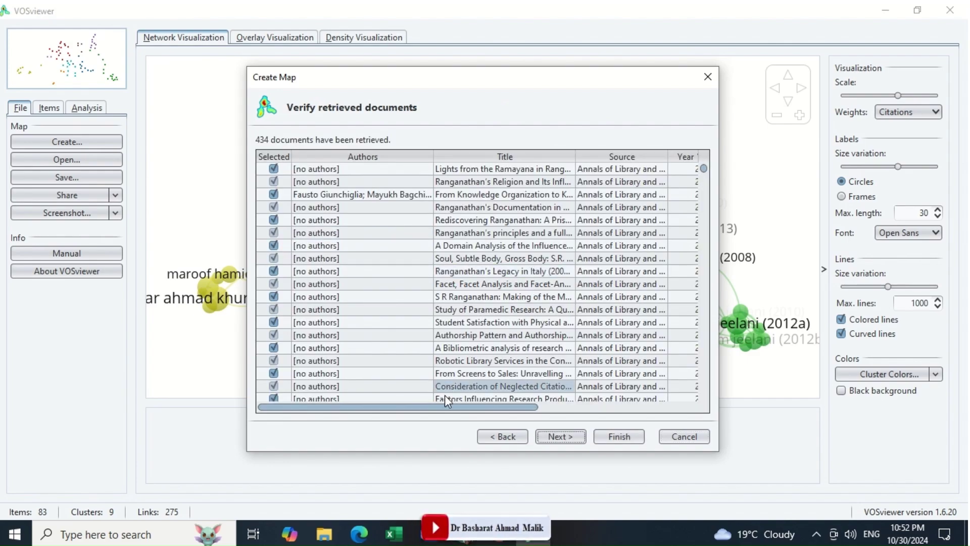
Look over and accept the retrieved documents, and choose bibliographic coupling of documents with full counting.
drag(447, 407, 606, 407)
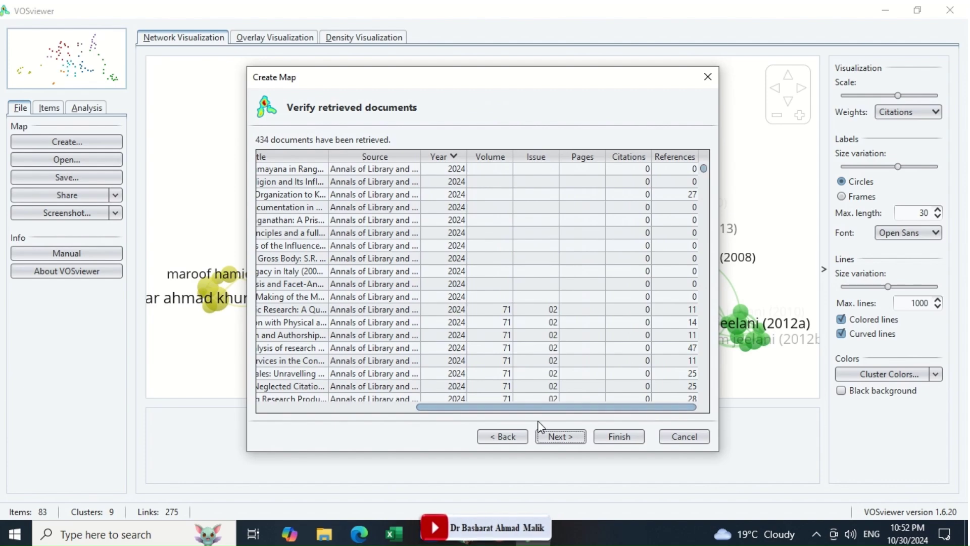
click(560, 437)
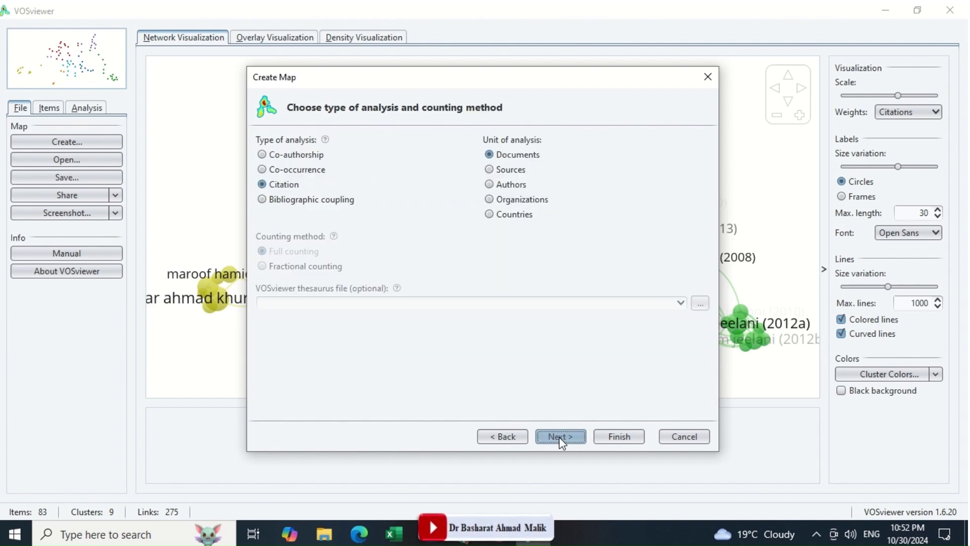
click(317, 200)
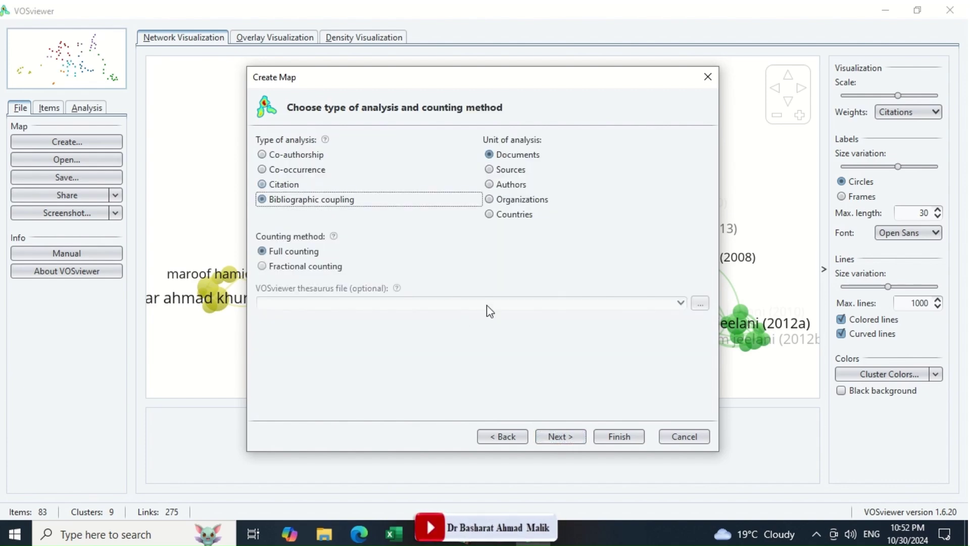
click(558, 433)
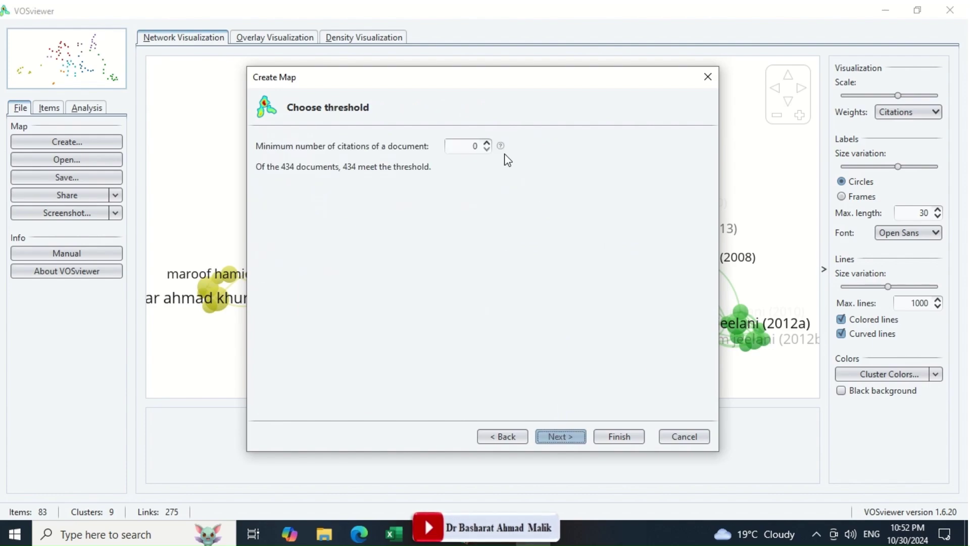
Raise the minimum number of citations of a document above 17.
click(487, 143)
click(487, 143)
click(488, 143)
click(487, 143)
click(487, 144)
click(486, 144)
click(486, 143)
click(487, 143)
click(487, 144)
click(487, 143)
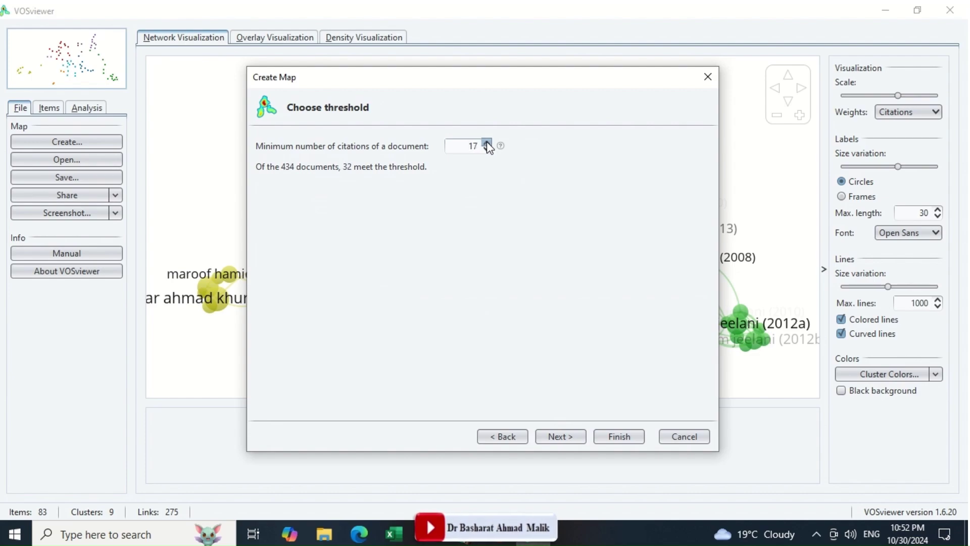
click(487, 143)
Accept the selected documents and finish the bibliographic coupling map, showing only the largest set of connected items.
click(559, 436)
click(562, 436)
click(619, 437)
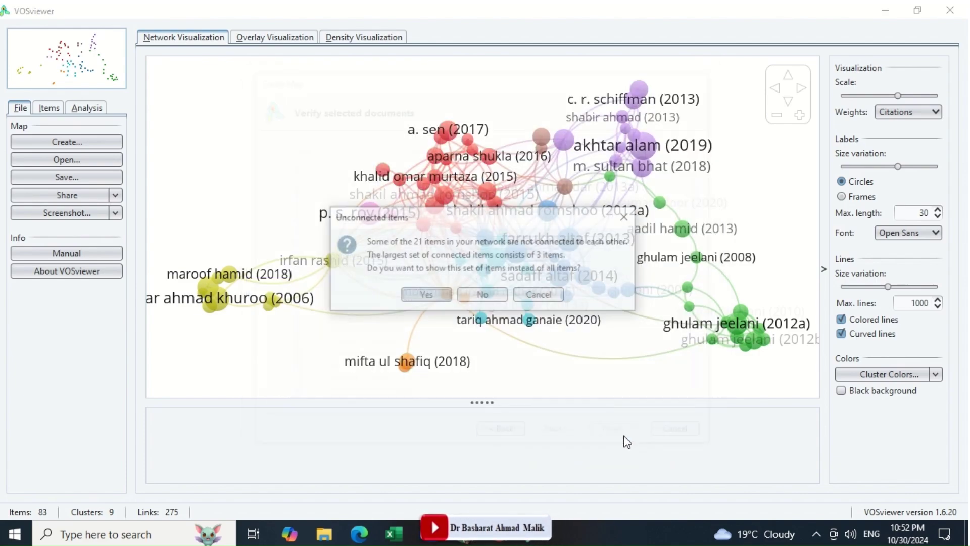
click(428, 297)
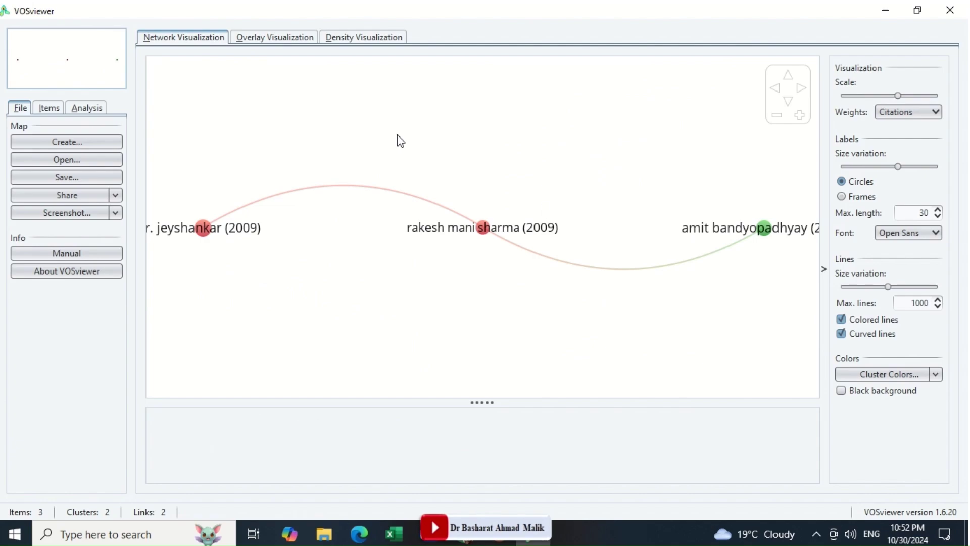
Start another map based on bibliographic data downloaded through API and go to its search query.
click(93, 143)
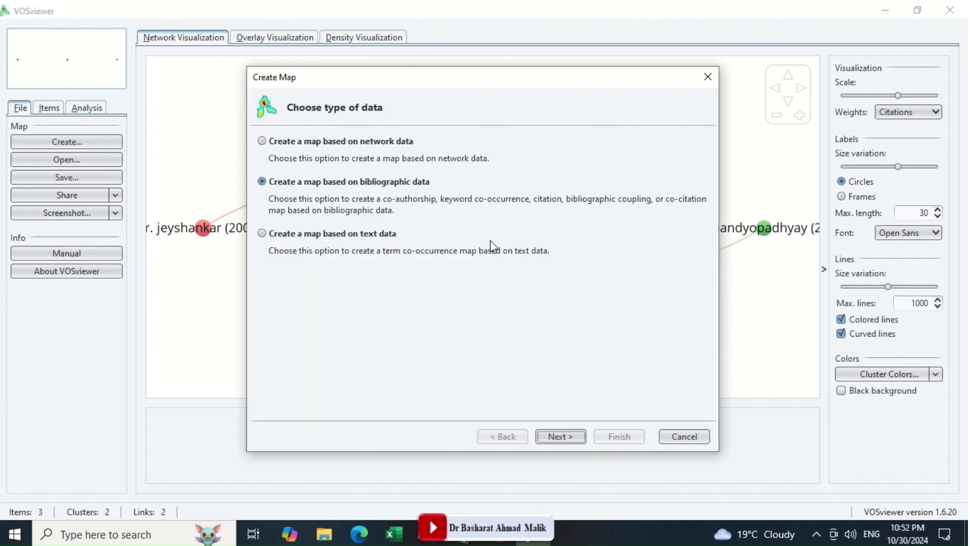
click(560, 435)
click(560, 436)
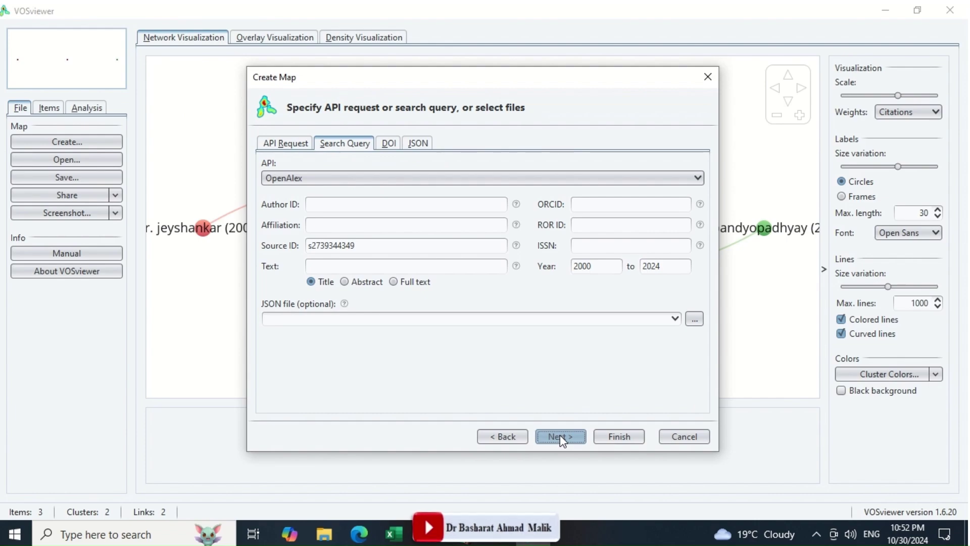
Clear the source ID from the OpenAlex search query.
double_click(379, 250)
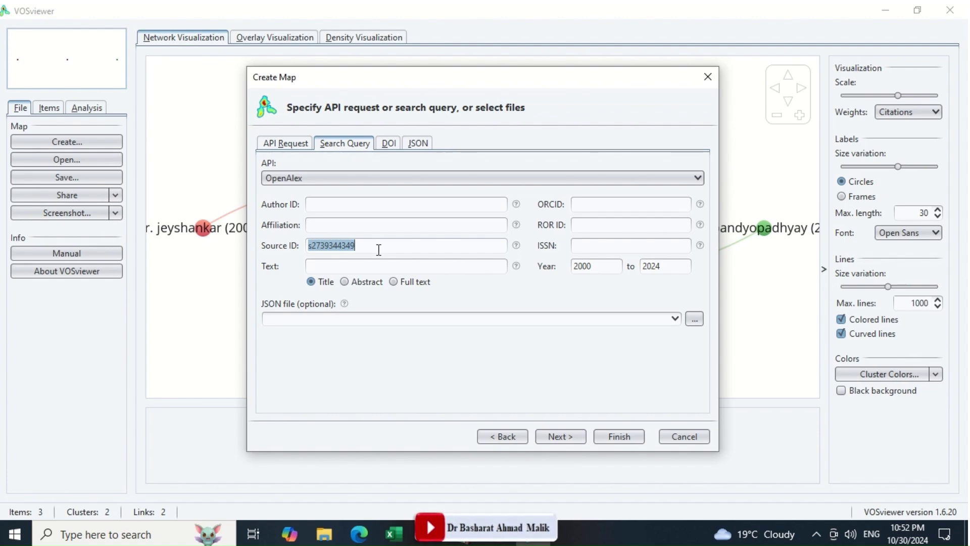
click(379, 249)
double_click(374, 247)
key(BackSpace)
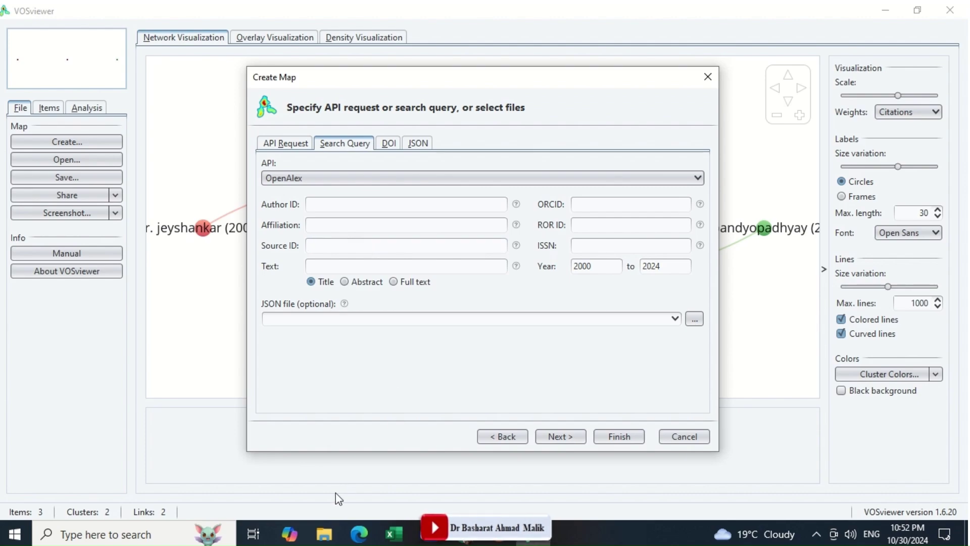
Switch to the browser to examine the ISSNs of Annals of Library and Information Studies on OpenAlex, and return to VOSviewer.
key(alt+Tab)
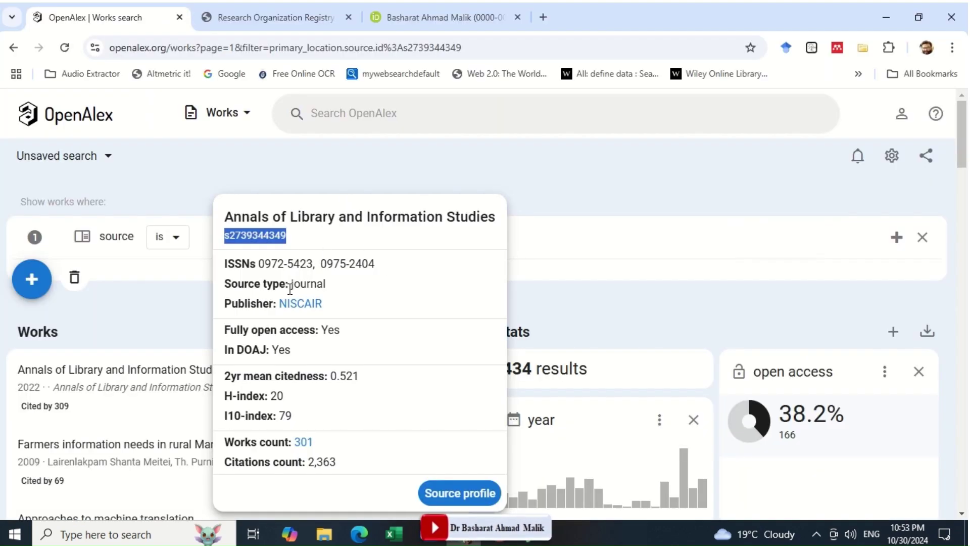
drag(259, 263, 313, 264)
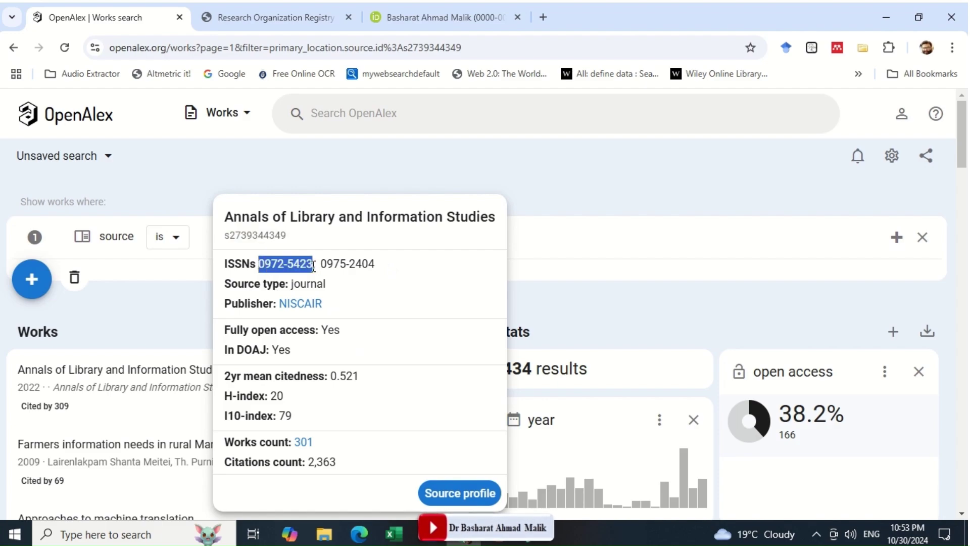
click(560, 226)
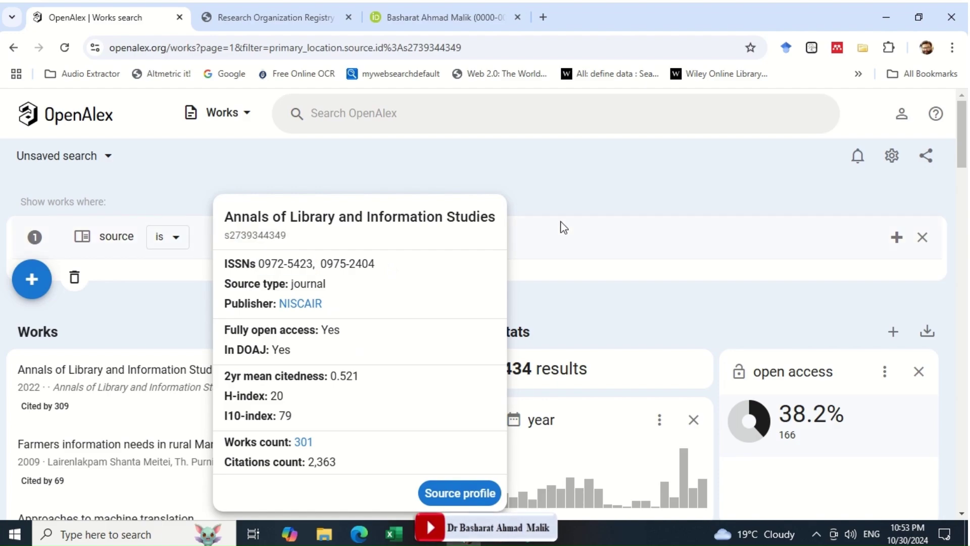
key(alt+Tab)
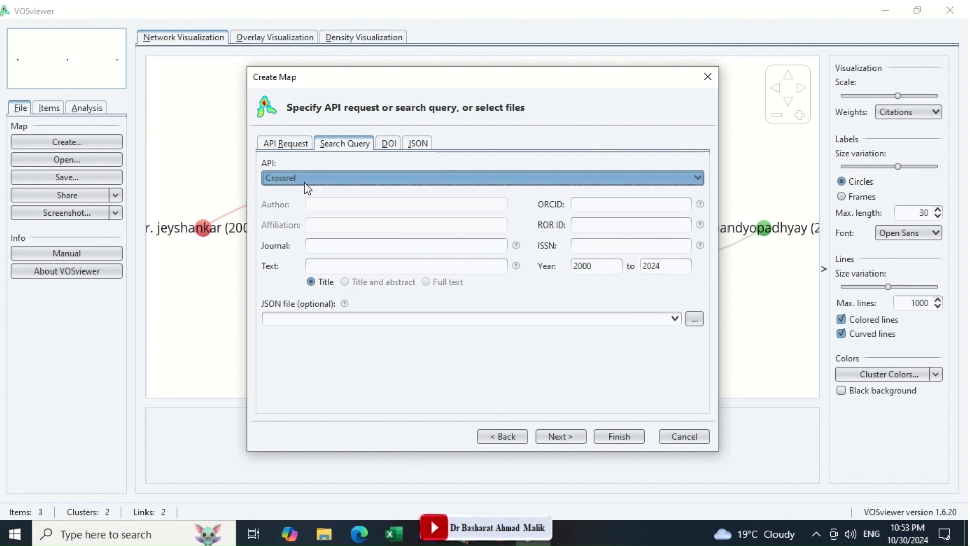
Set the API to OpenAlex and retrieve documents with the exact phrase "Reference Publication Year Spectroscopy" in their title.
click(306, 181)
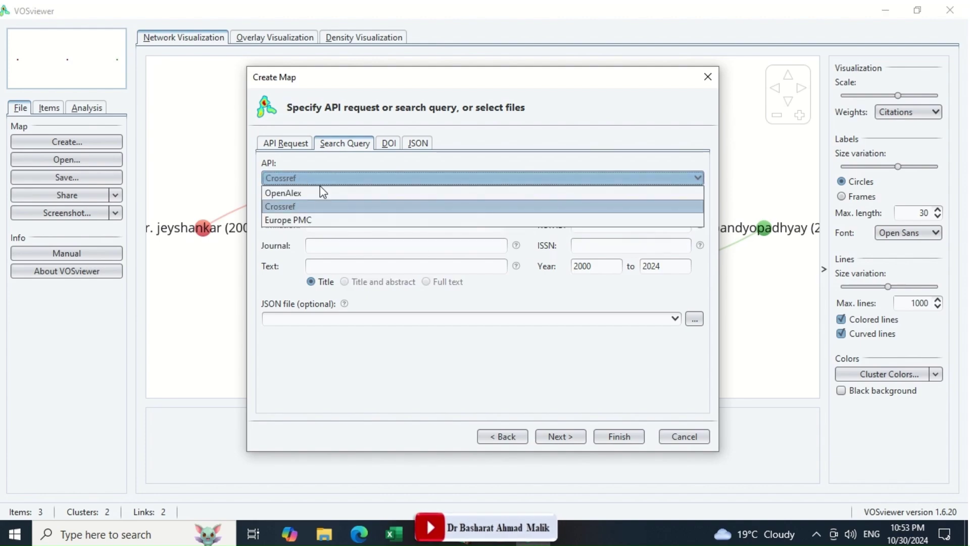
click(292, 193)
click(331, 268)
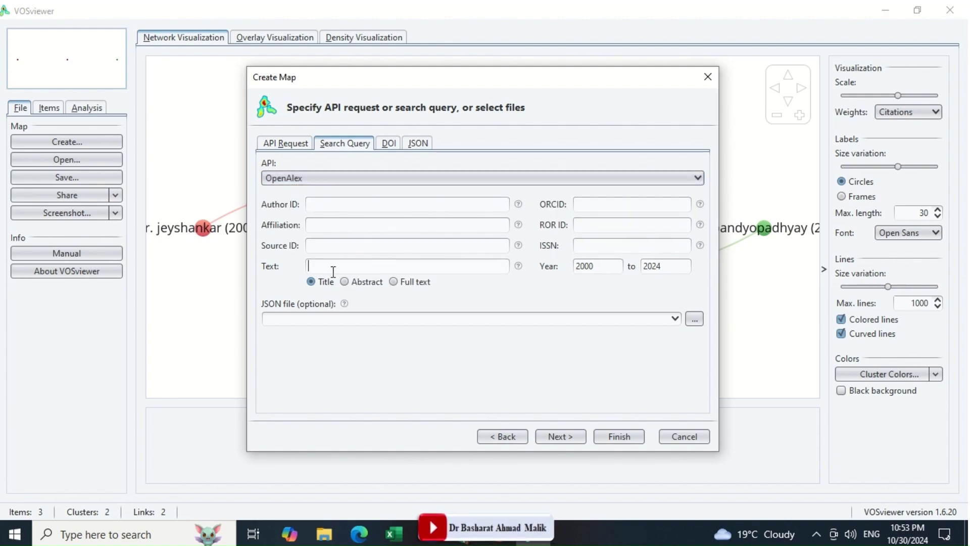
mouse_move(519, 274)
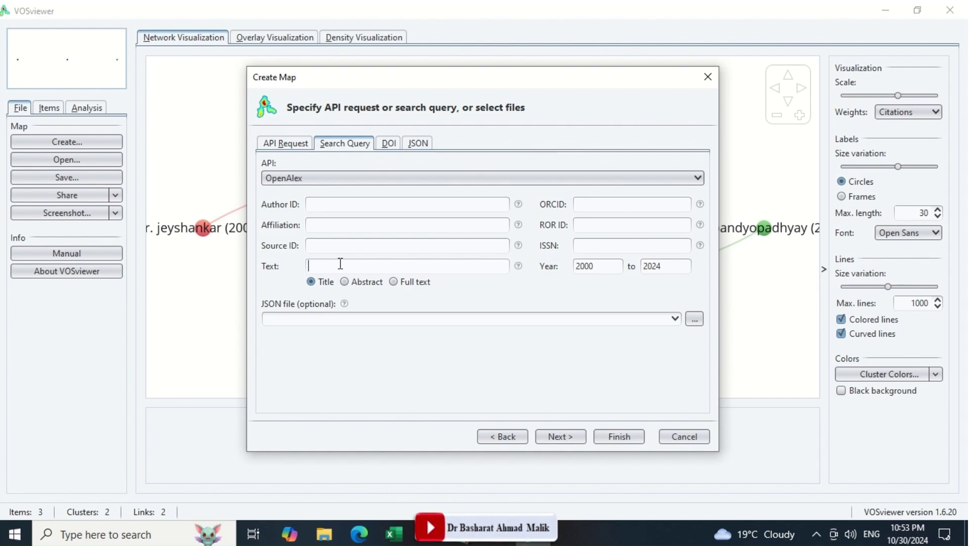
text(Ref)
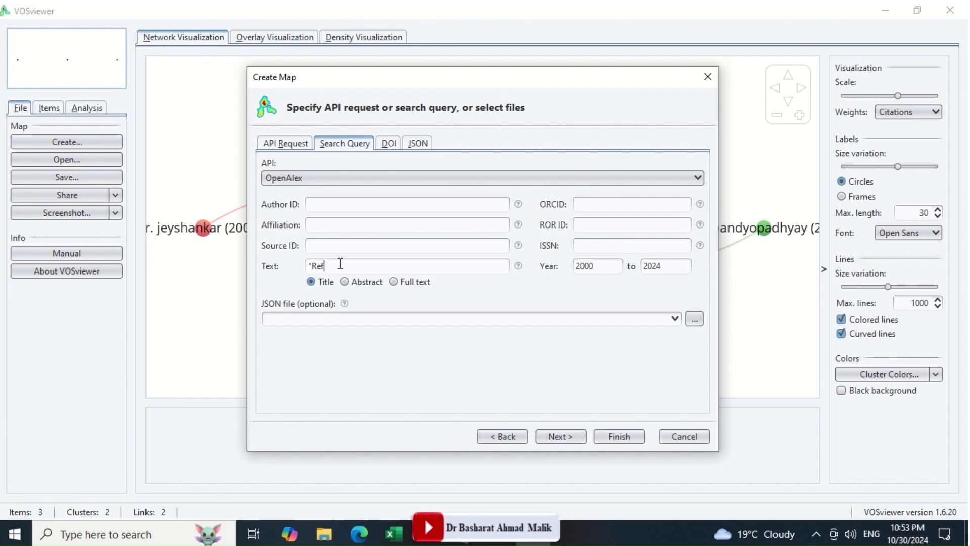
text(erence Publication Year Spectroscopy)
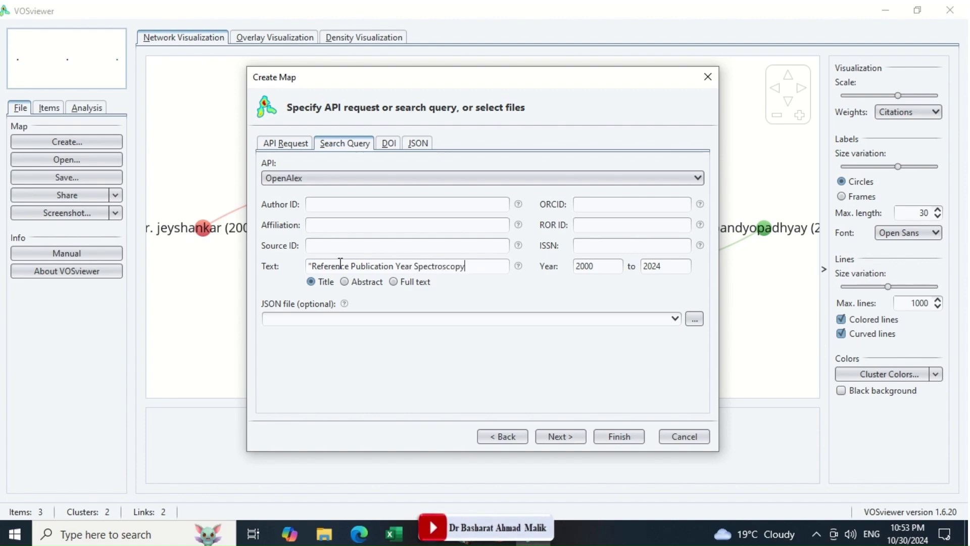
text(")
click(566, 438)
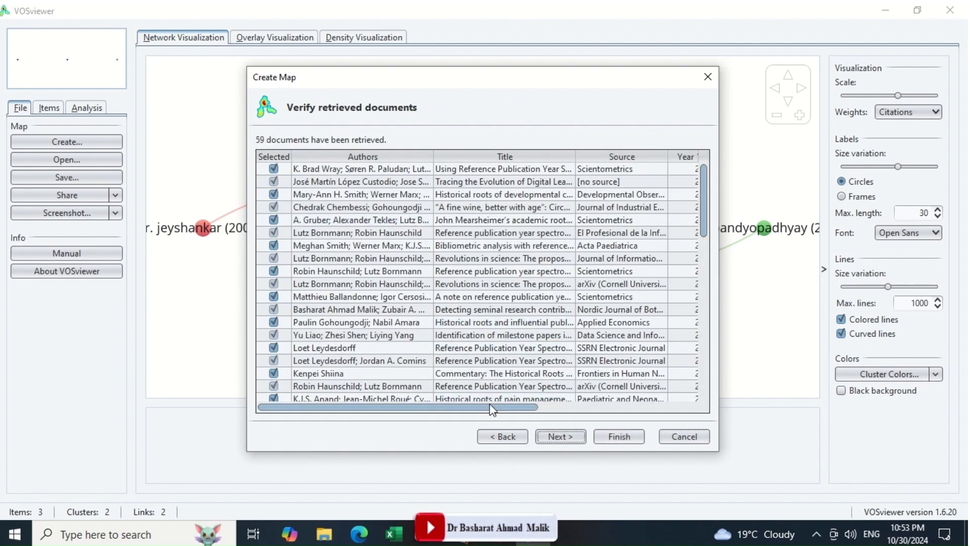
Accept the retrieved documents and choose co-authorship of organizations as the analysis.
mouse_move(494, 409)
mouse_down()
mouse_move(667, 414)
mouse_move(495, 409)
mouse_up()
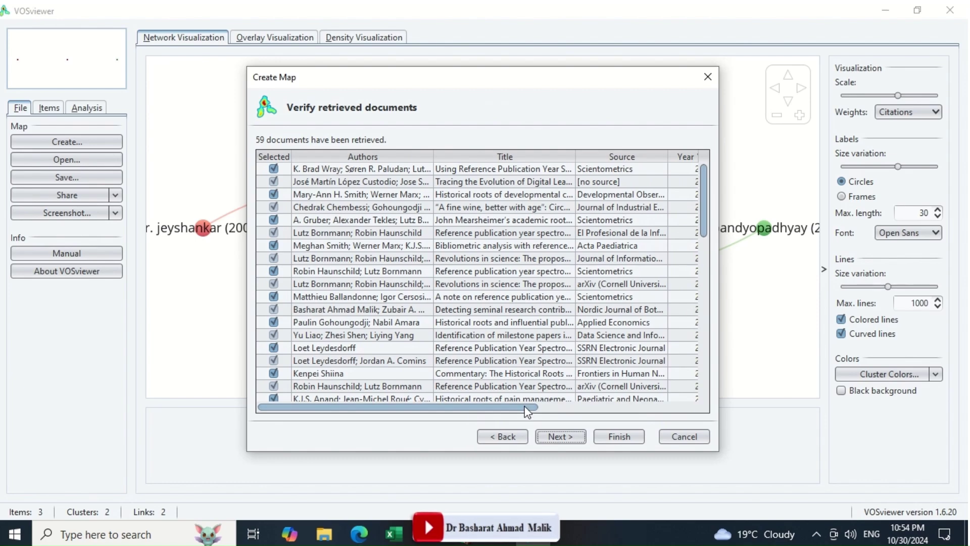
click(564, 436)
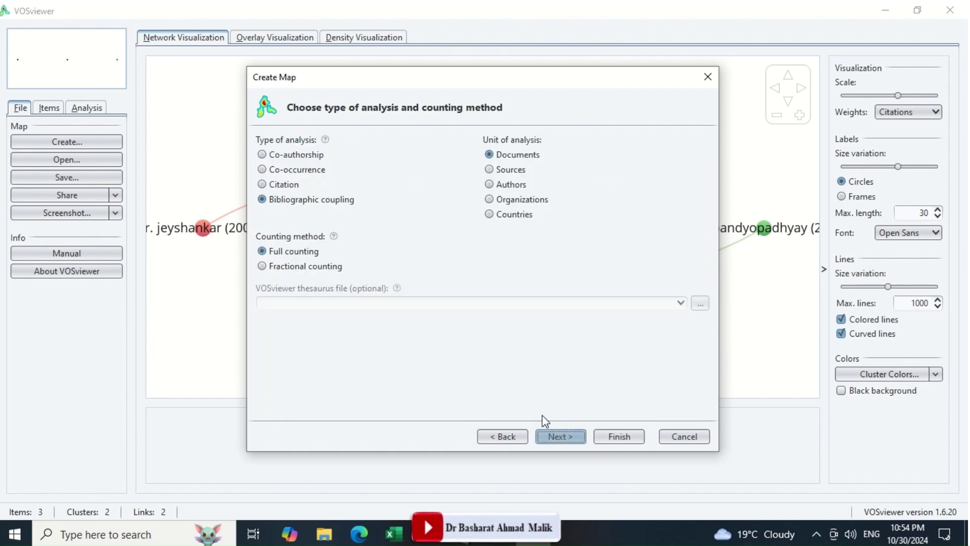
click(273, 155)
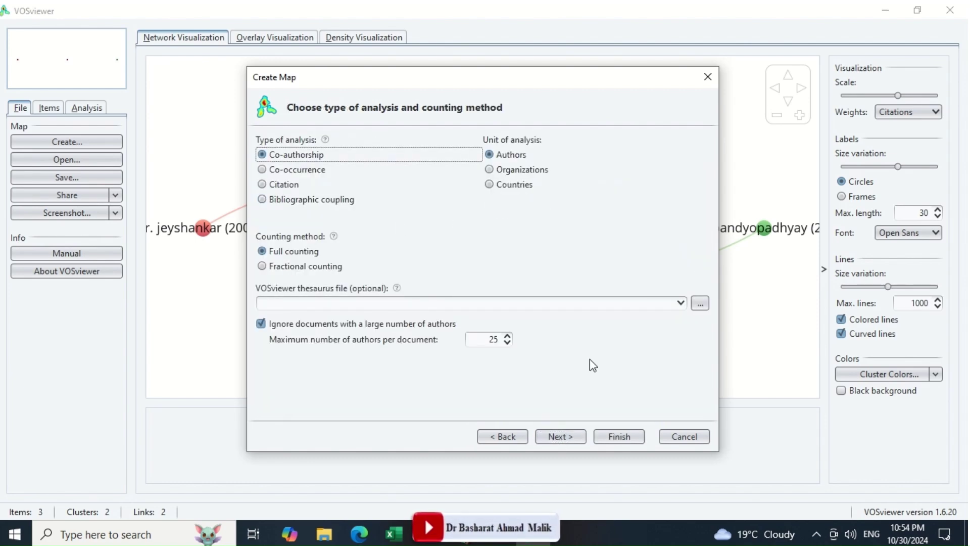
click(524, 171)
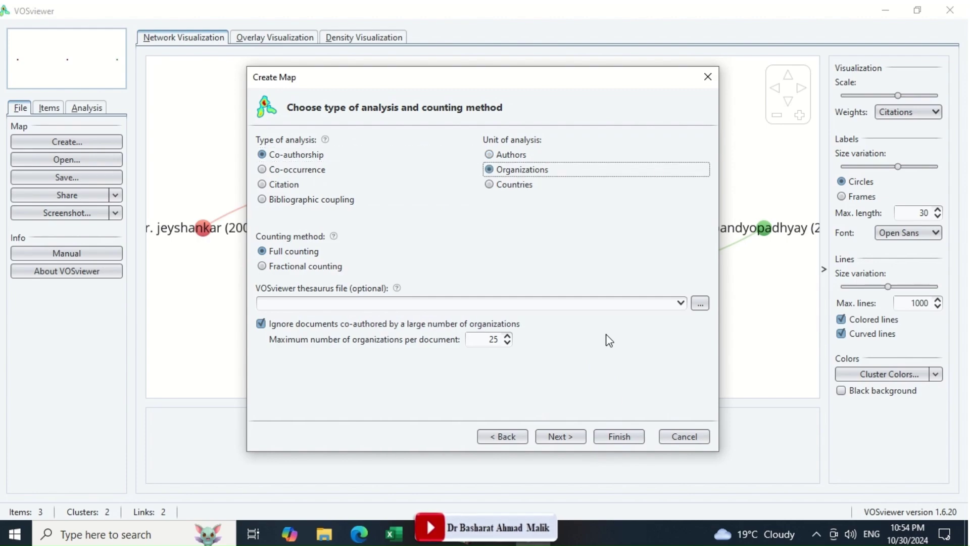
click(574, 437)
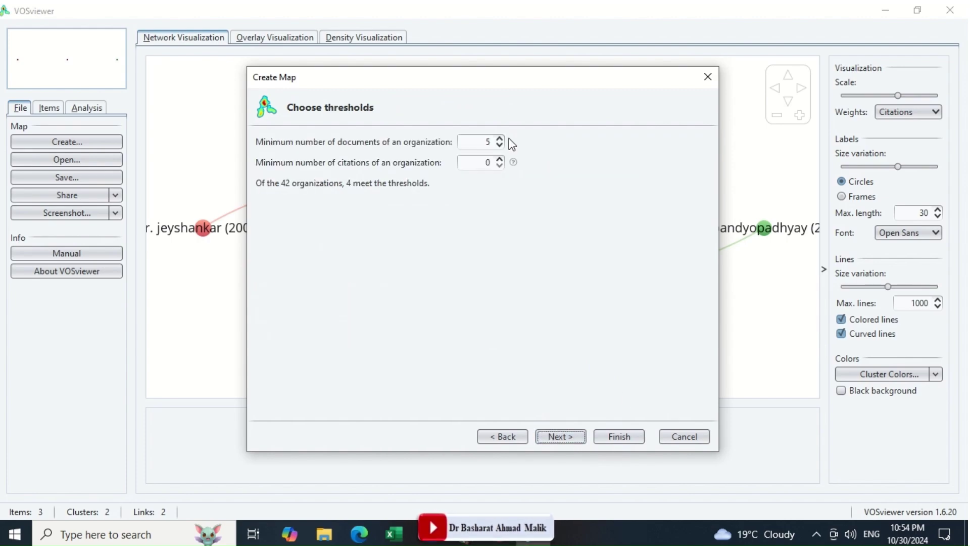
Set the minimum number of documents of an organization to 1 and accept the thresholds.
click(500, 139)
click(500, 145)
click(499, 145)
click(499, 145)
click(499, 145)
click(499, 145)
click(564, 440)
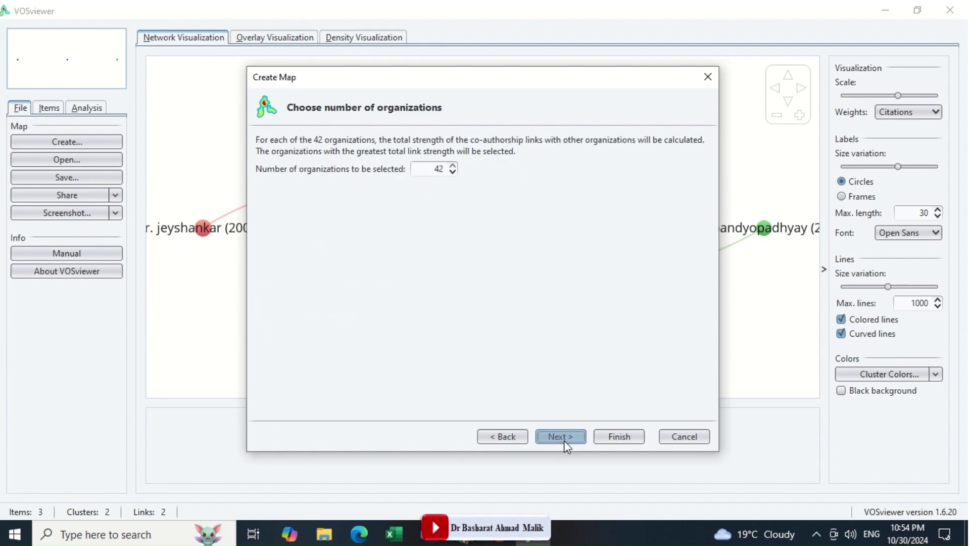
Accept the selected organizations and finish the co-authorship map, showing only the largest set of connected items.
click(564, 440)
click(619, 437)
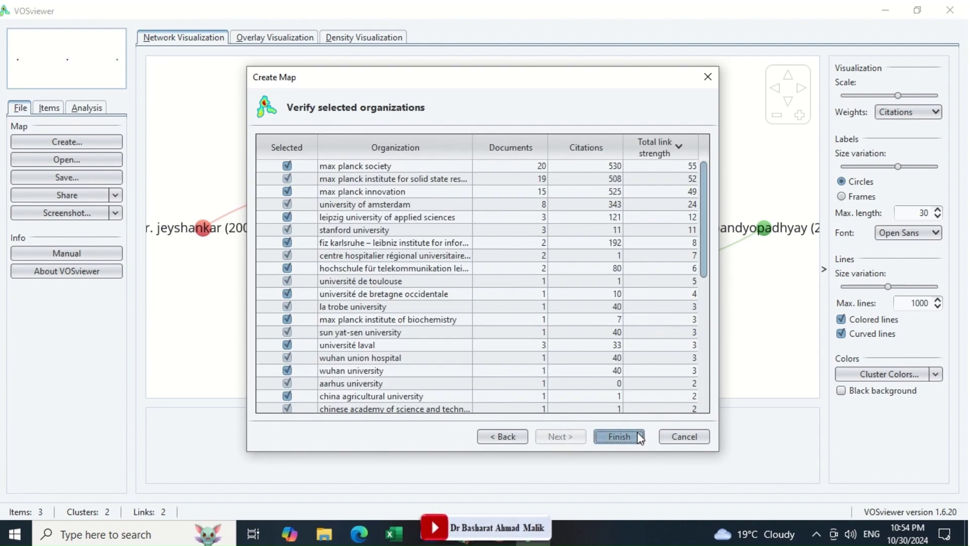
click(449, 296)
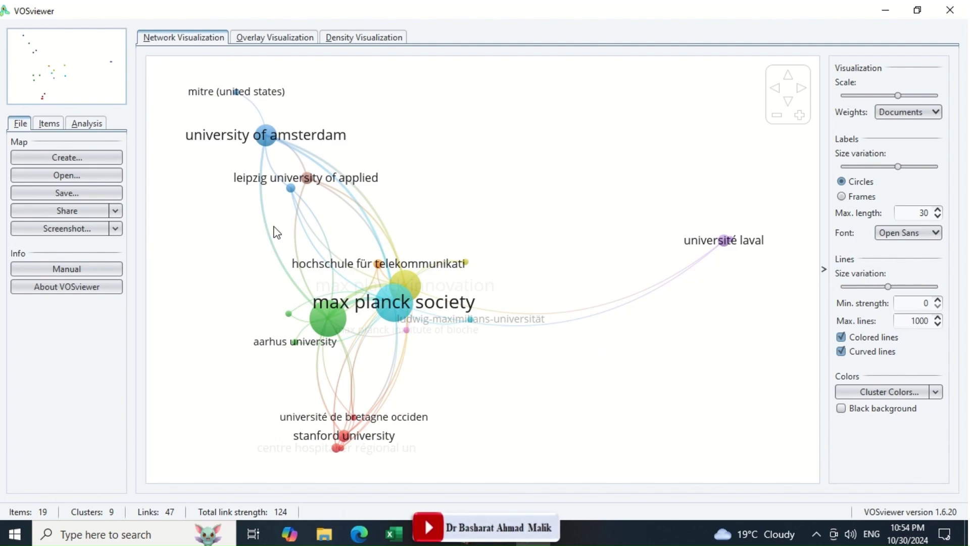
Start another map based on bibliographic data downloaded through API and set the search query's API to Crossref.
click(67, 157)
click(560, 436)
click(561, 436)
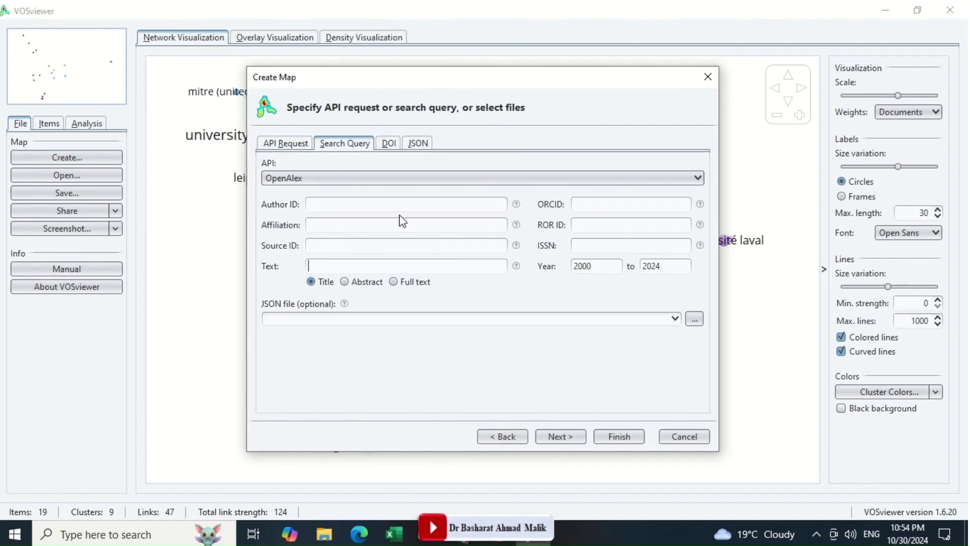
click(335, 179)
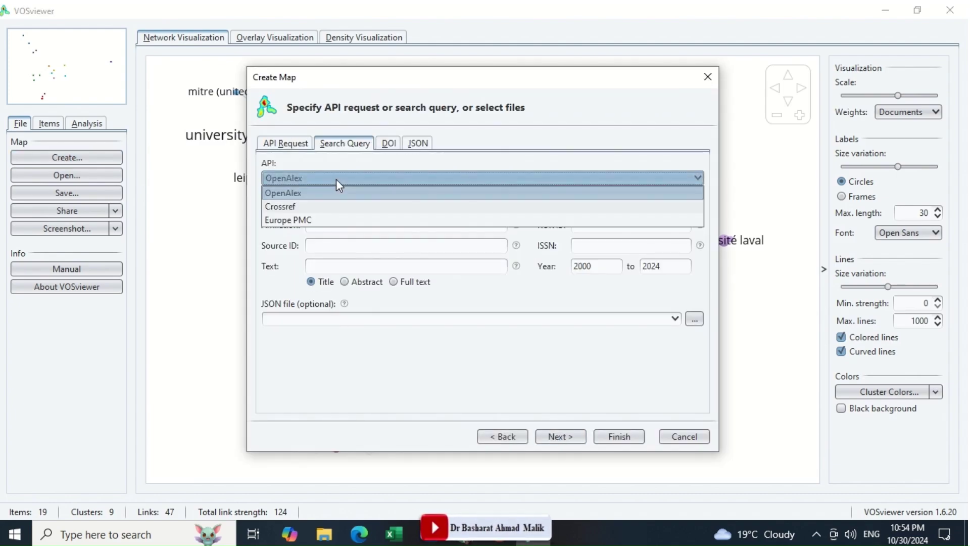
click(292, 209)
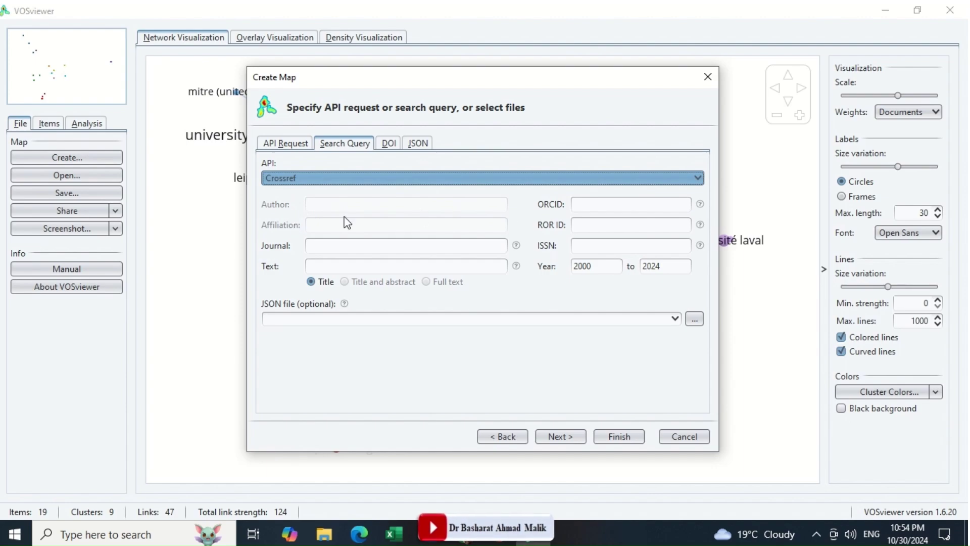
Copy the researcher's ORCID iD from their profile page in the browser and paste it as the ORCID of the Crossref query.
click(589, 205)
key(alt+Tab)
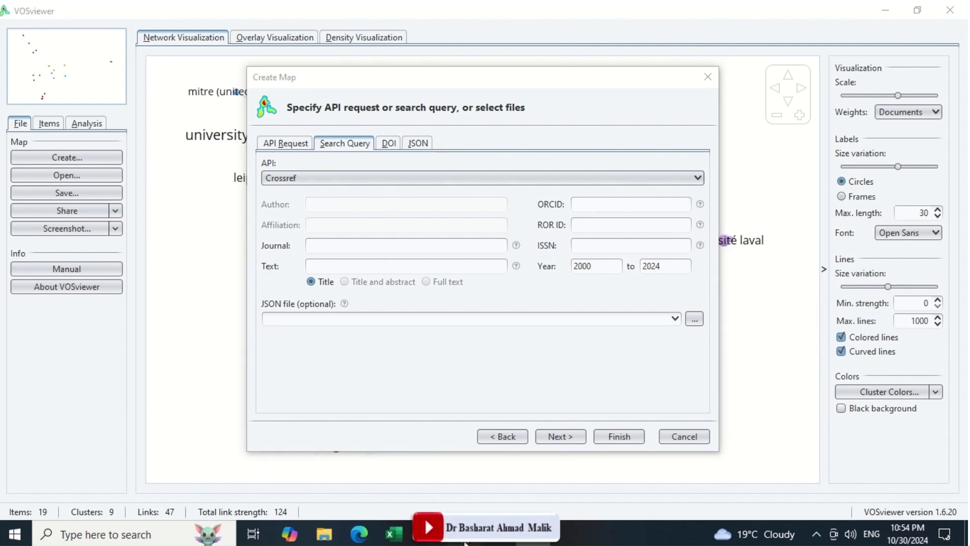
click(428, 17)
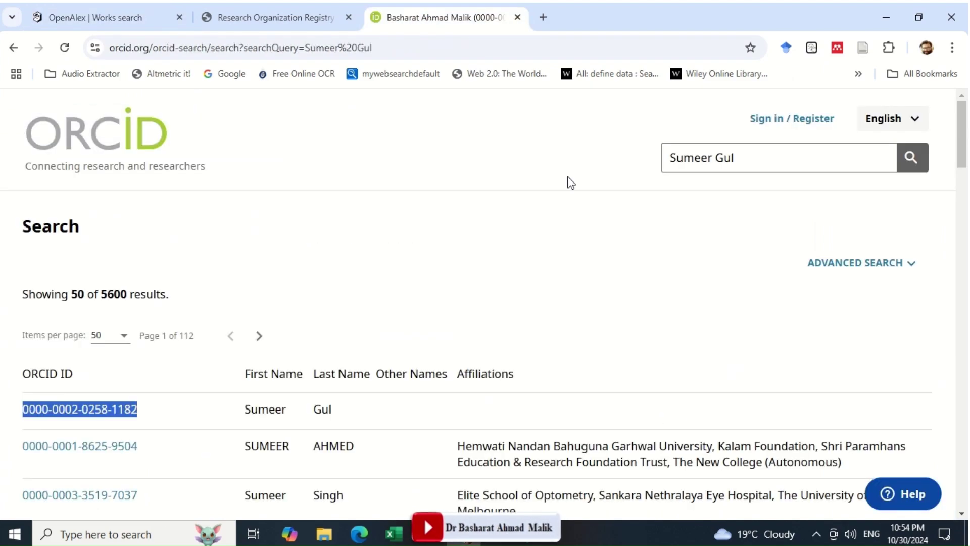
click(12, 49)
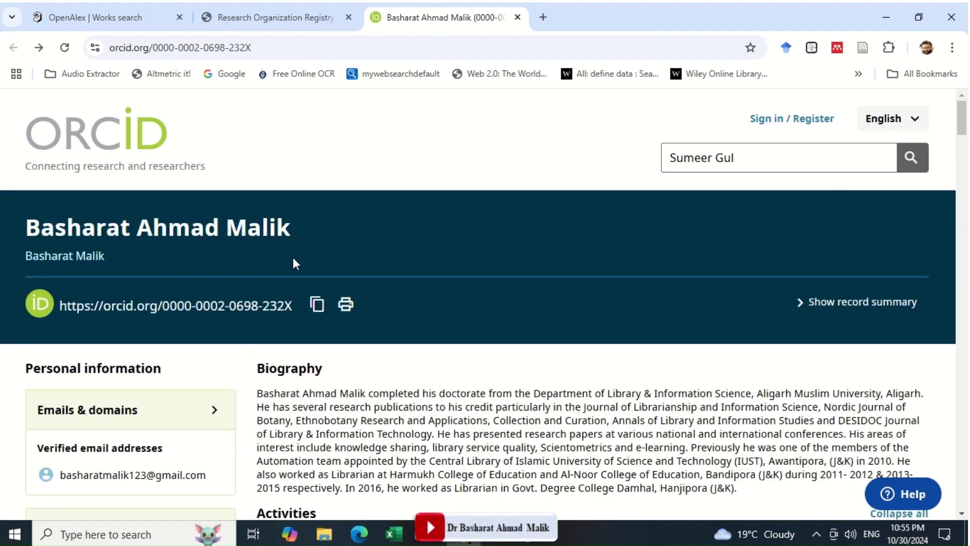
drag(298, 303, 164, 299)
key(ctrl+c)
key(alt+Tab)
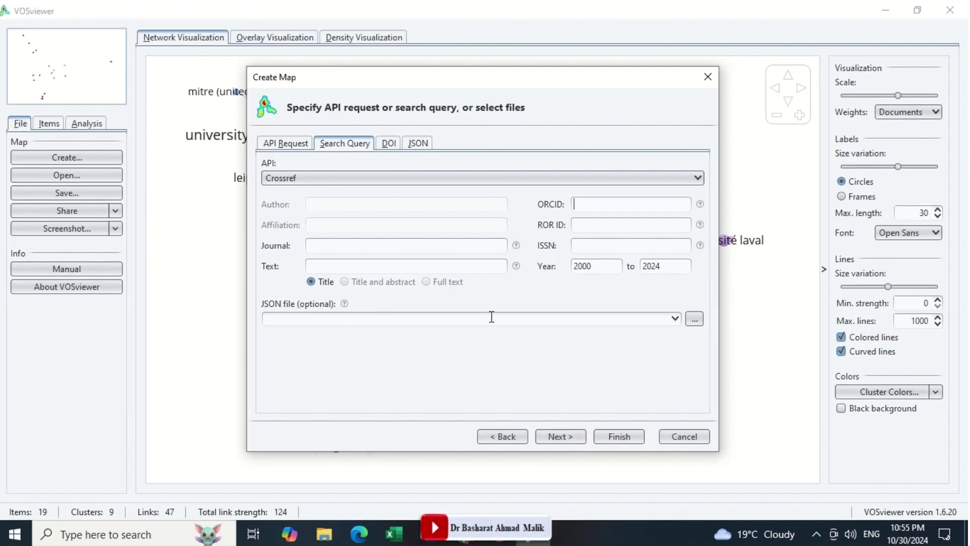
key(ctrl+v)
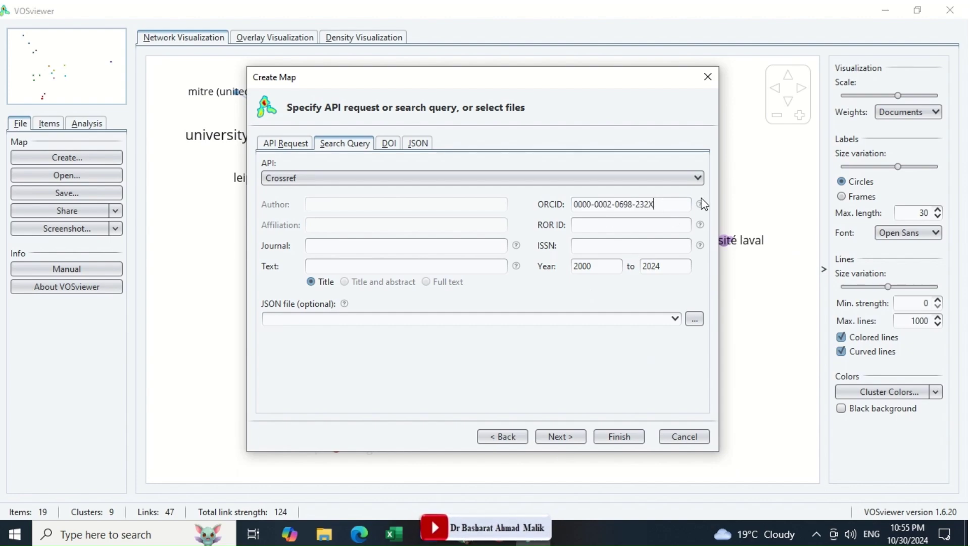
Retrieve the Crossref documents for the entered ORCID and check the list.
click(556, 437)
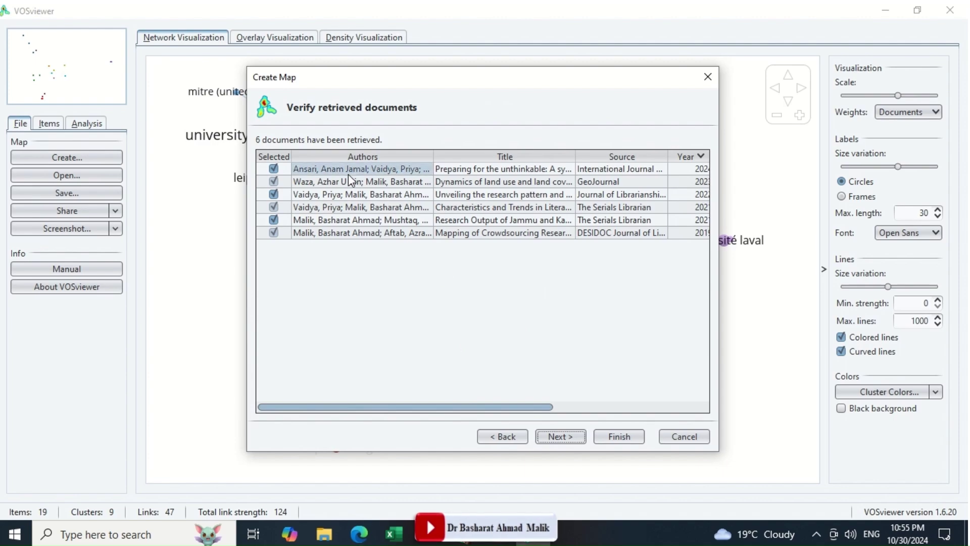
click(513, 442)
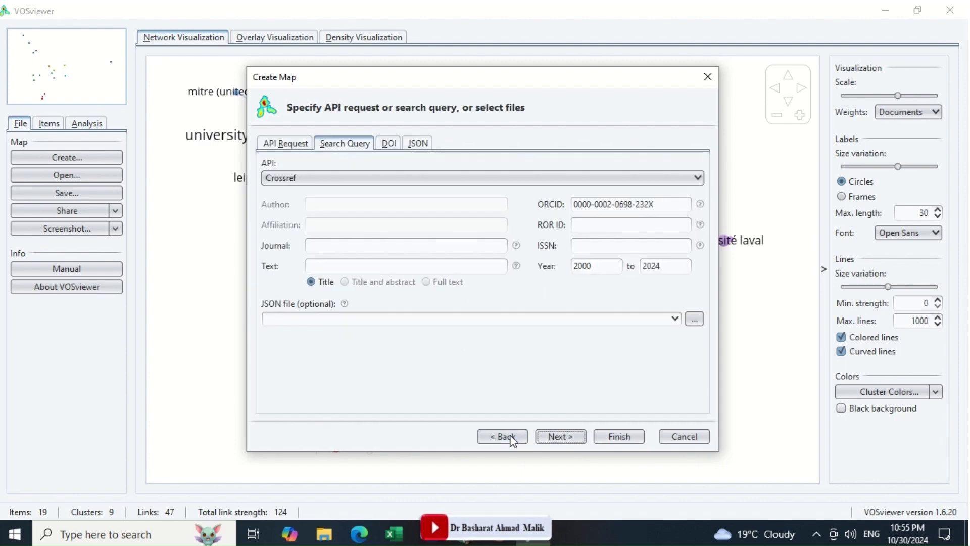
click(560, 436)
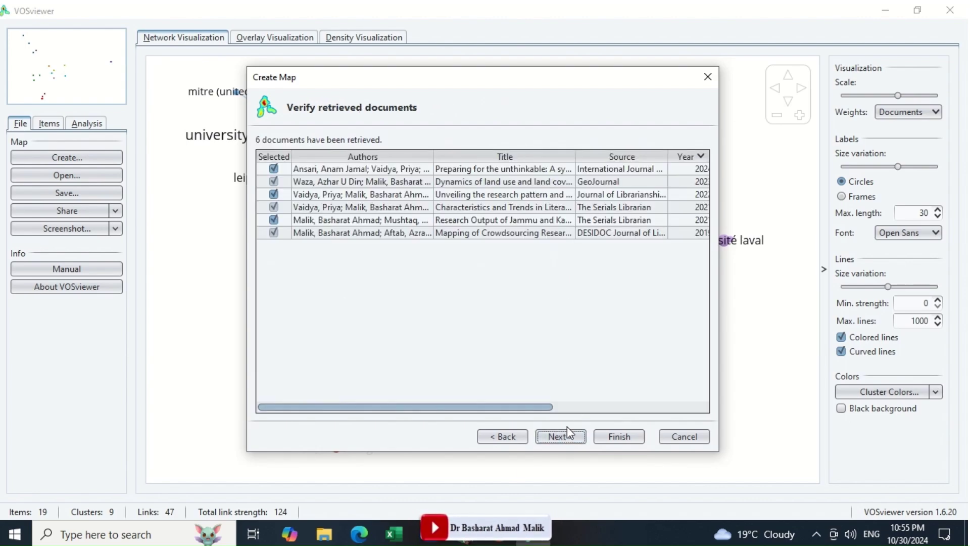
Accept the documents, choose co-authorship of authors, and set the minimum number of documents of an author to 1.
click(561, 441)
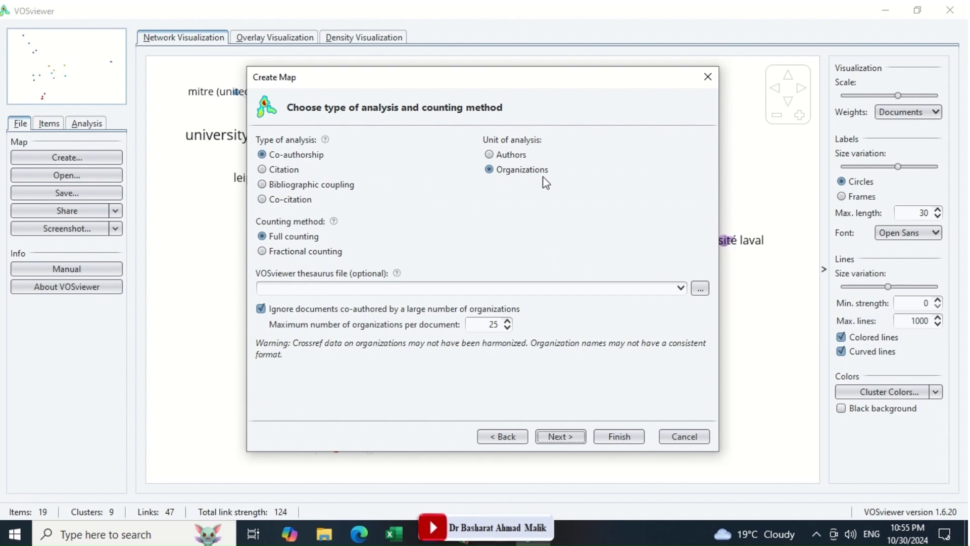
click(489, 155)
click(559, 436)
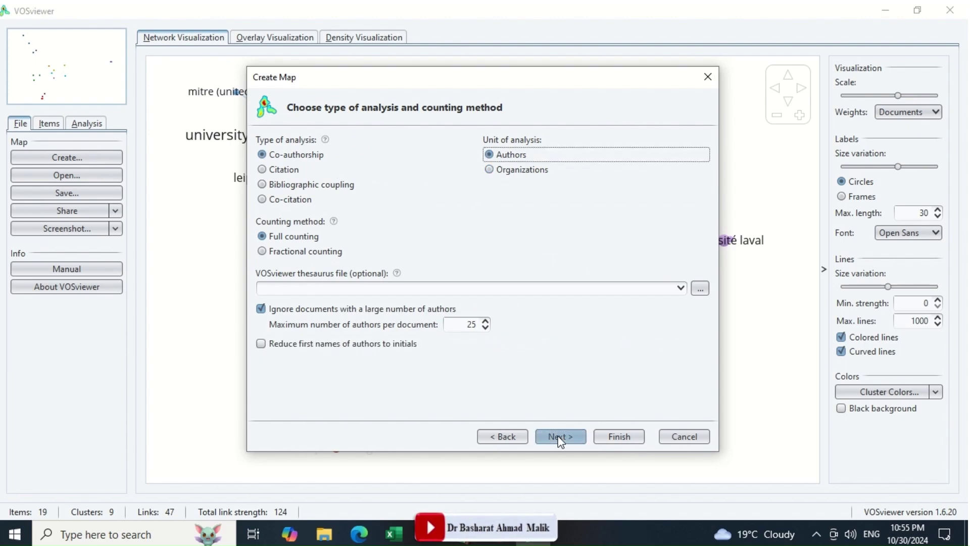
click(478, 145)
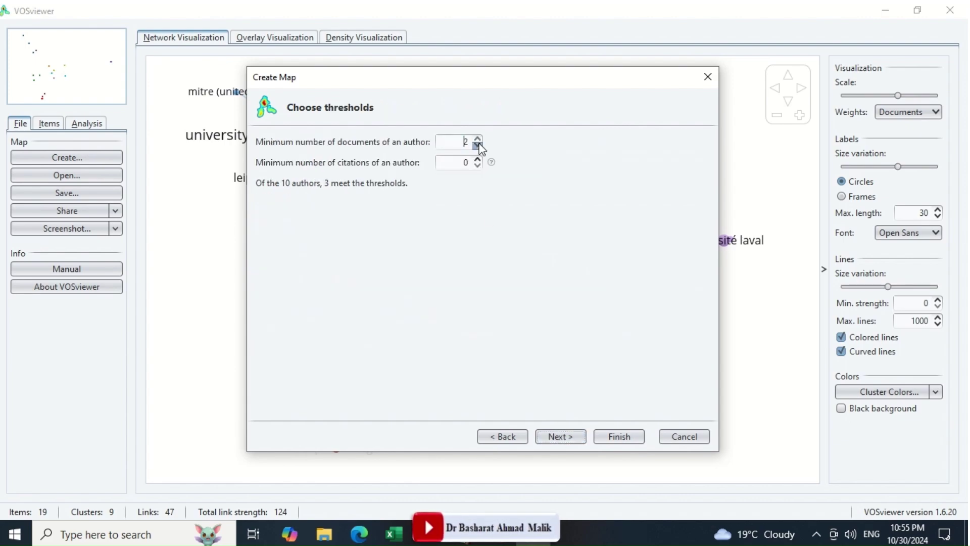
click(478, 145)
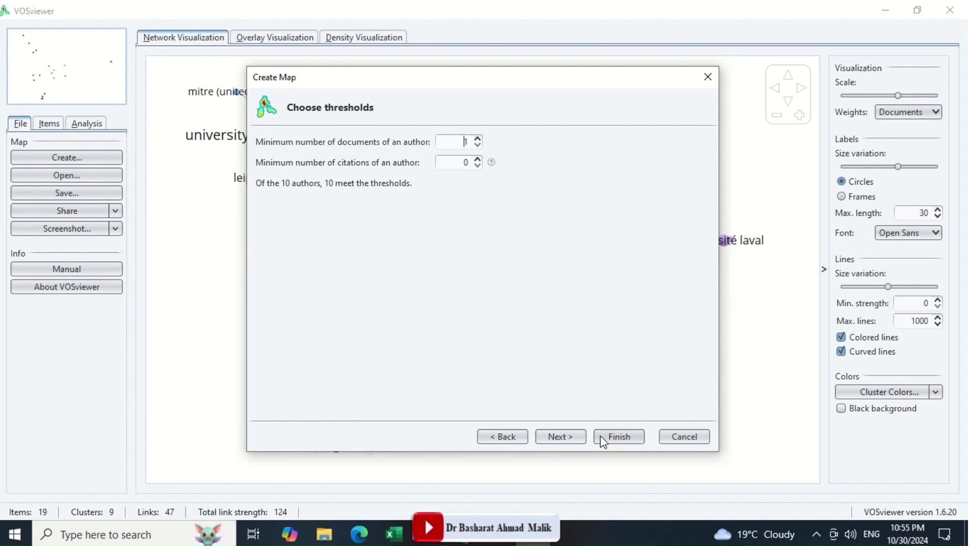
Accept the thresholds and all listed authors, and create the co-authorship map.
click(562, 439)
click(565, 437)
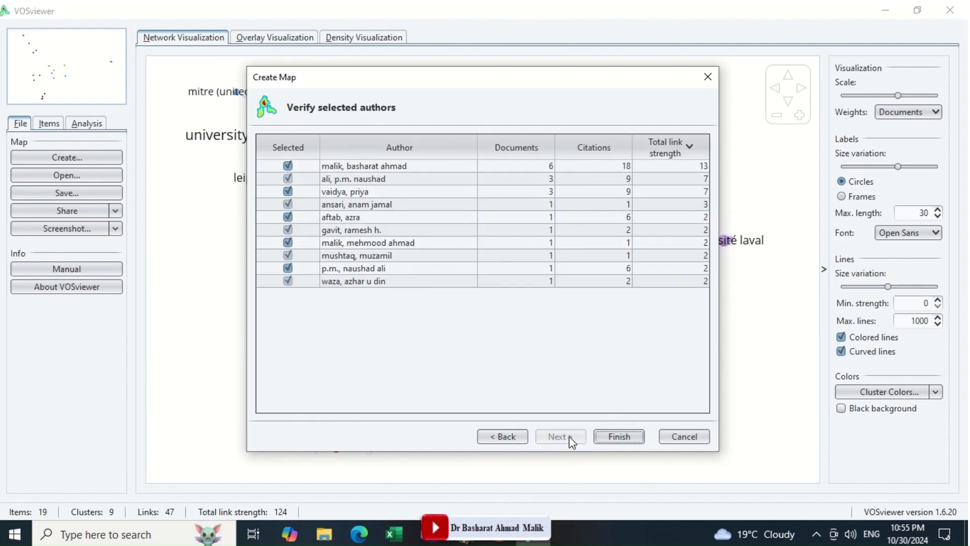
click(618, 437)
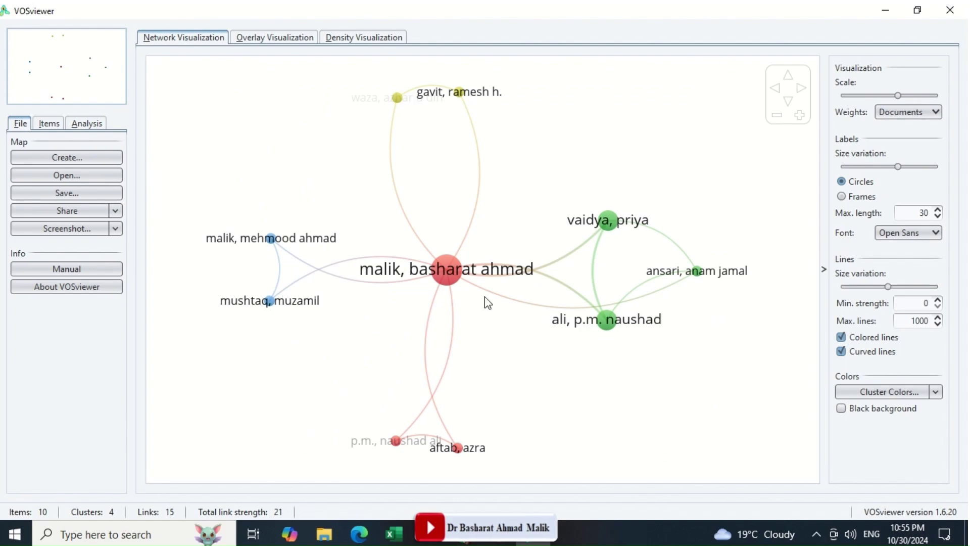
Start another map based on bibliographic data downloaded through API, going as far as the Crossref search query.
click(77, 156)
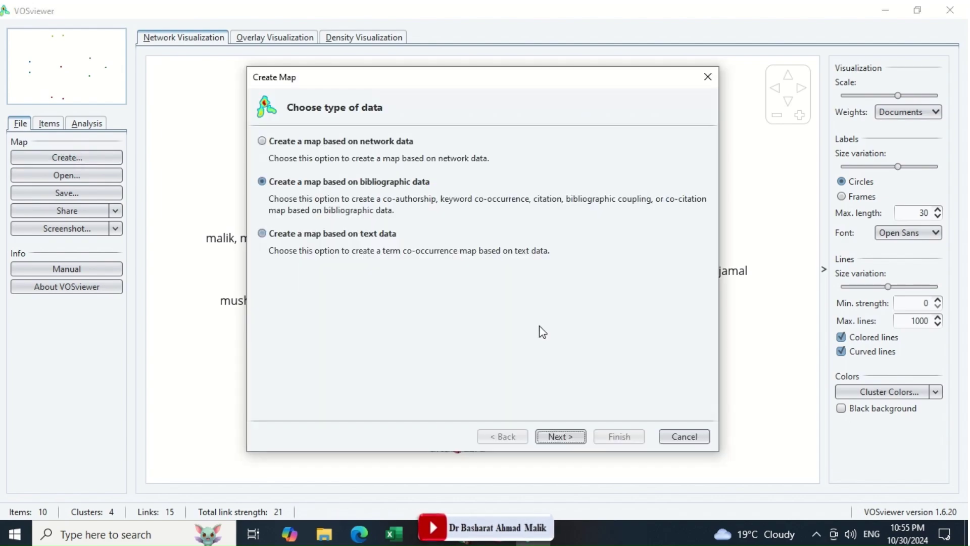
click(560, 436)
click(572, 442)
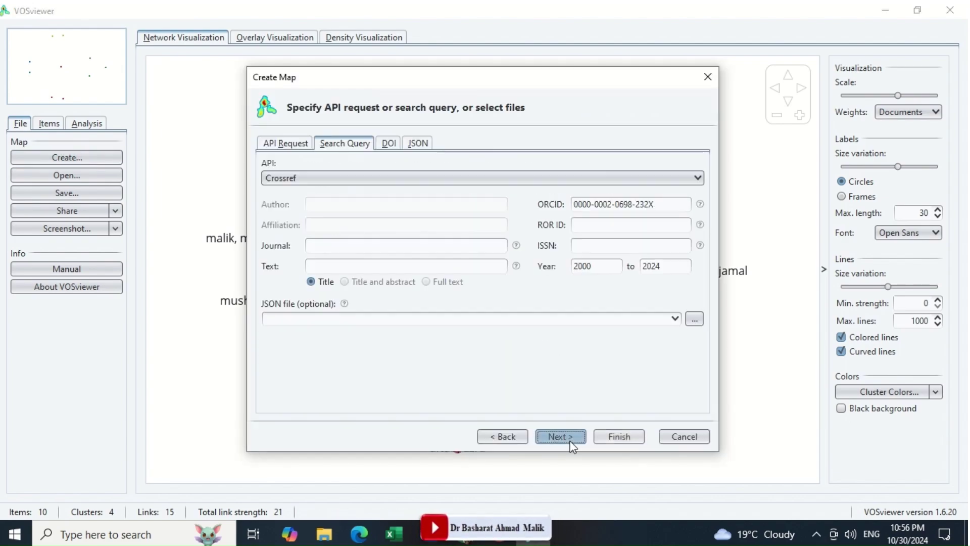
click(586, 228)
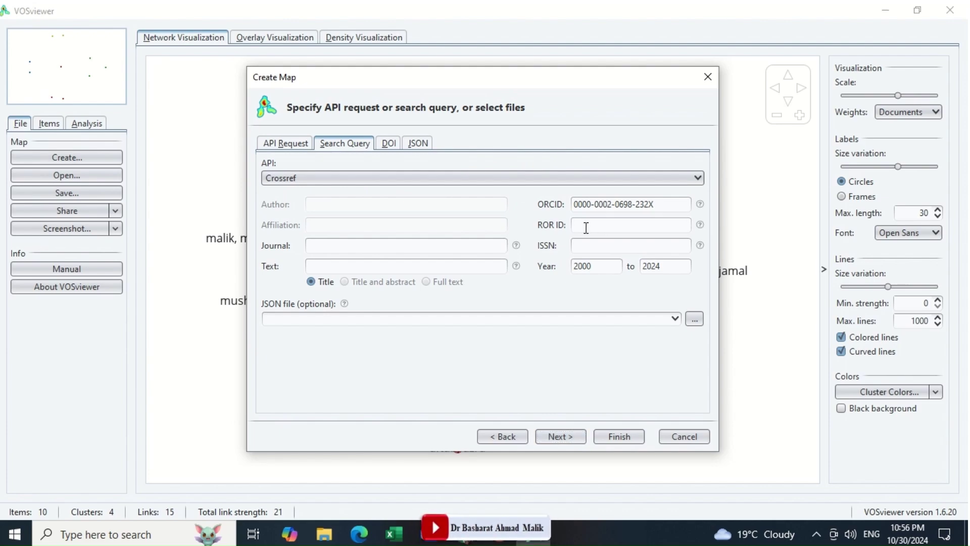
Switch to the ROR page in the browser and search the registry for "Alighar Muslim University".
click(464, 534)
click(267, 20)
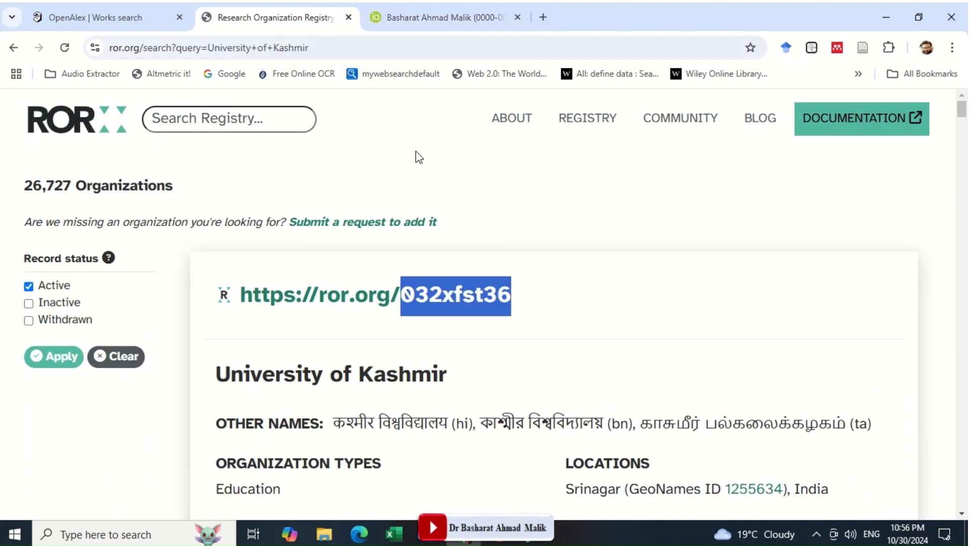
click(205, 120)
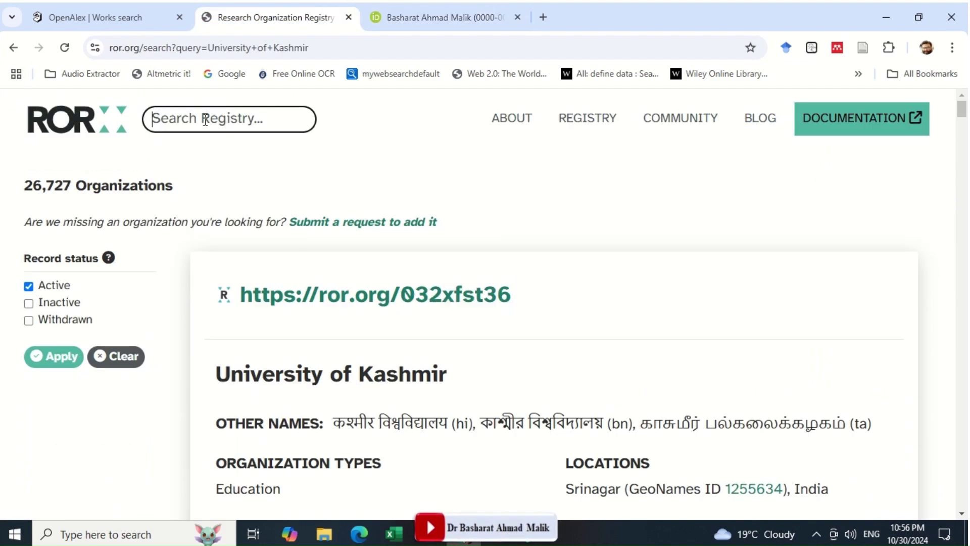
text(Aligh)
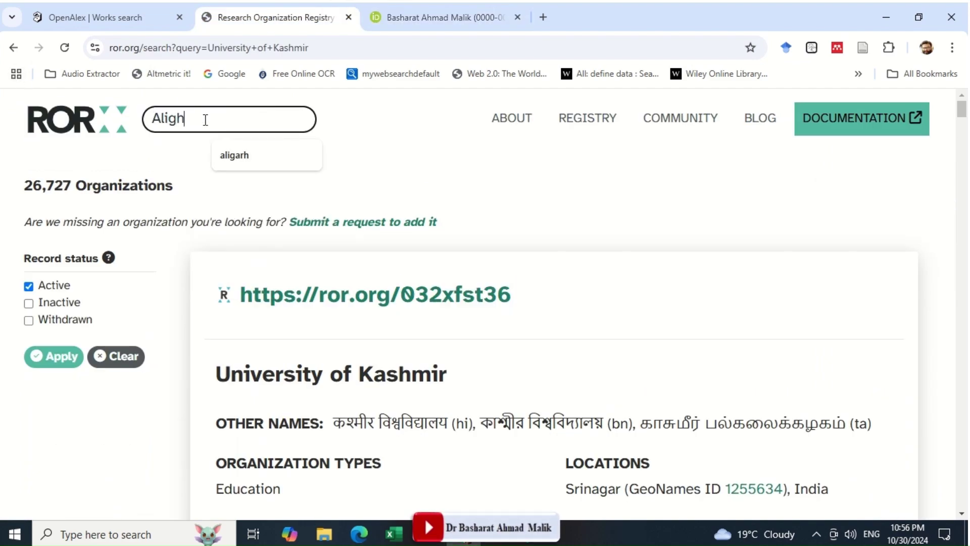
text(ar Muslim)
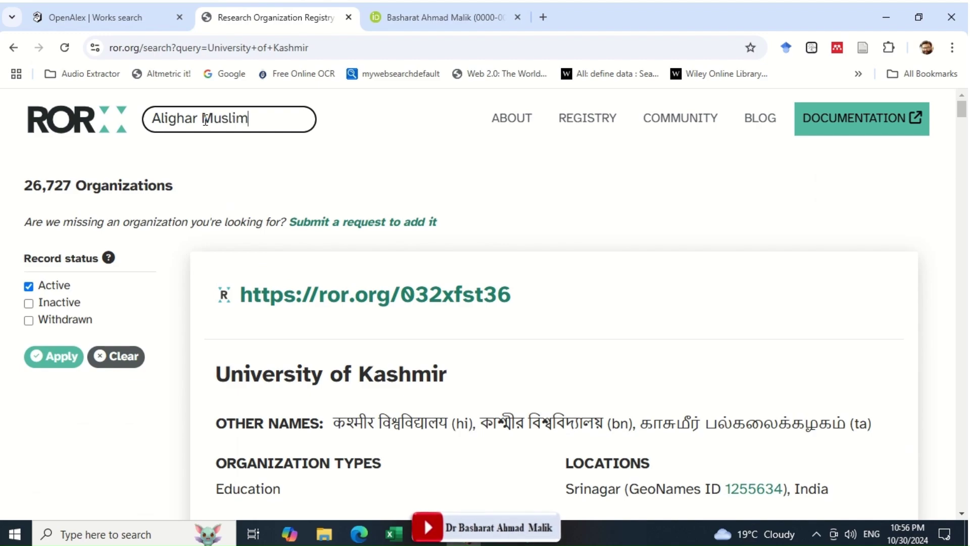
text( University)
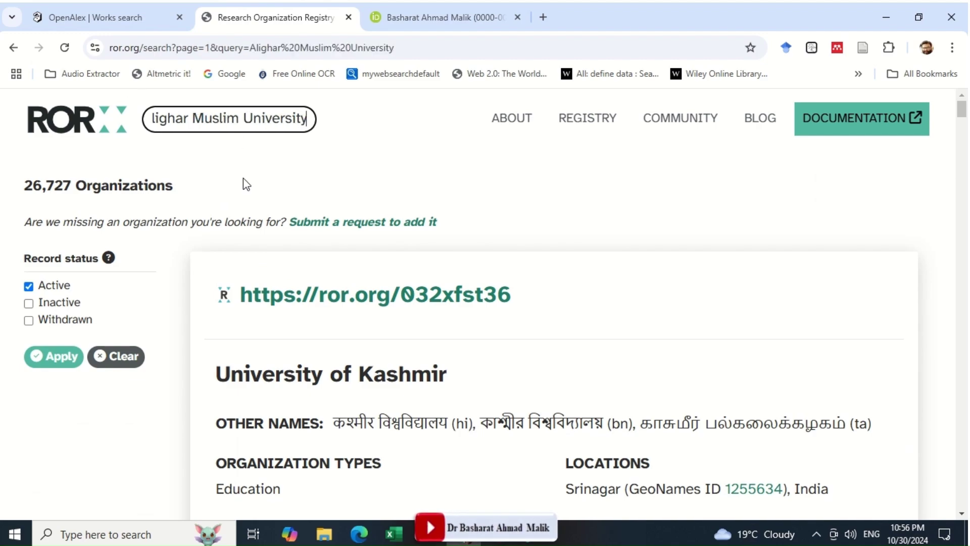
key(Return)
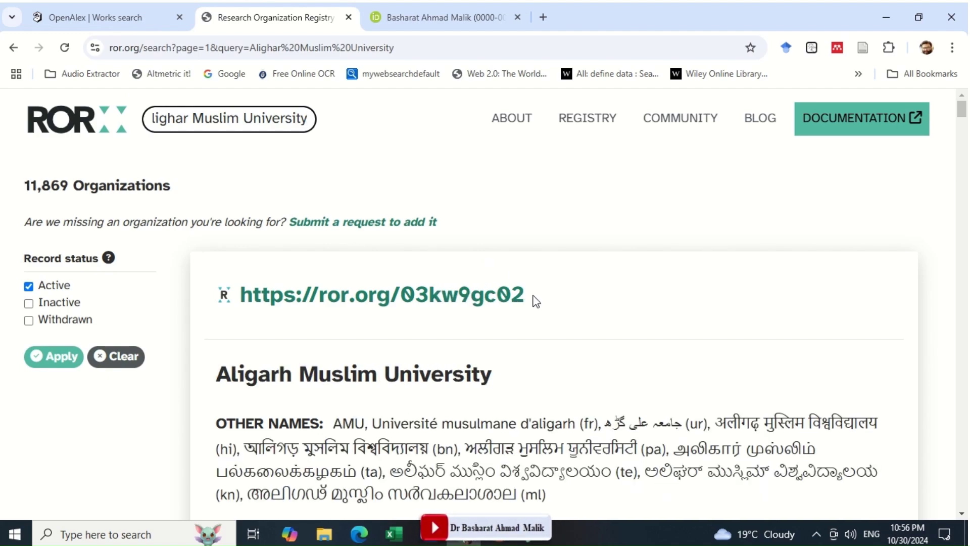
Copy Aligarh Muslim University's ROR ID 03kw9gc02, clear the ORCID from VOSviewer's Crossref query, and paste the ID as its ROR ID.
drag(529, 298, 408, 297)
key(ctrl+c)
key(alt+Tab)
click(578, 223)
triple_click(667, 207)
key(BackSpace)
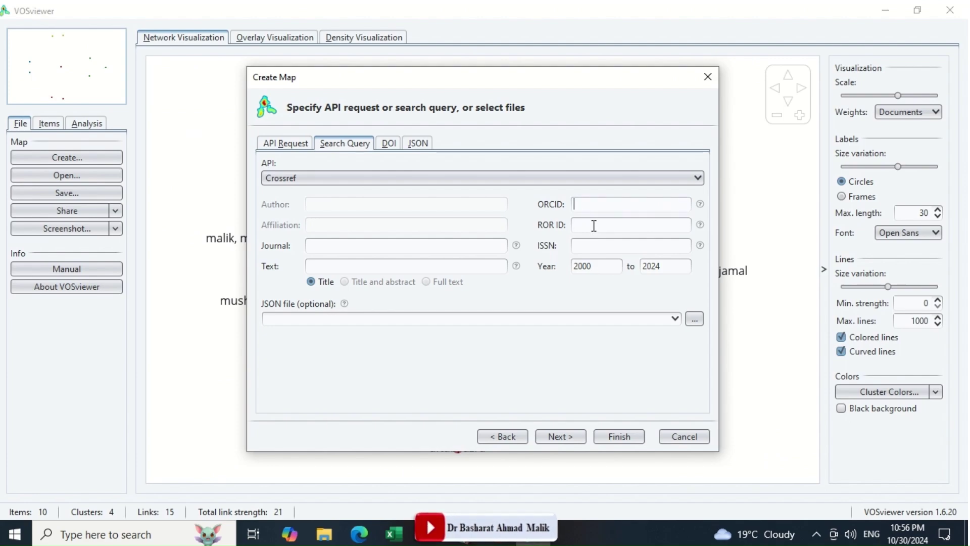
key(ctrl+v)
Clear the start and end years of the Crossref query and retrieve the matching documents.
mouse_move(702, 228)
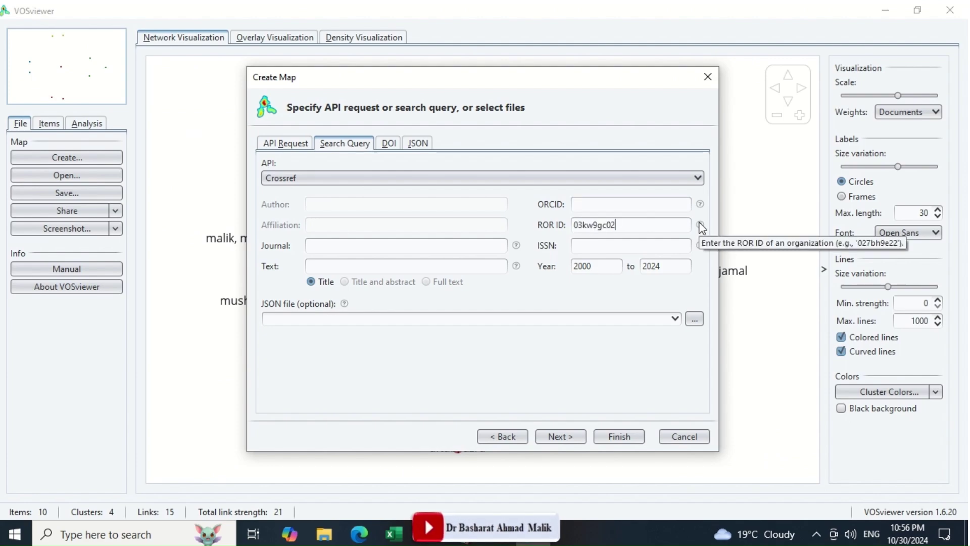
double_click(669, 267)
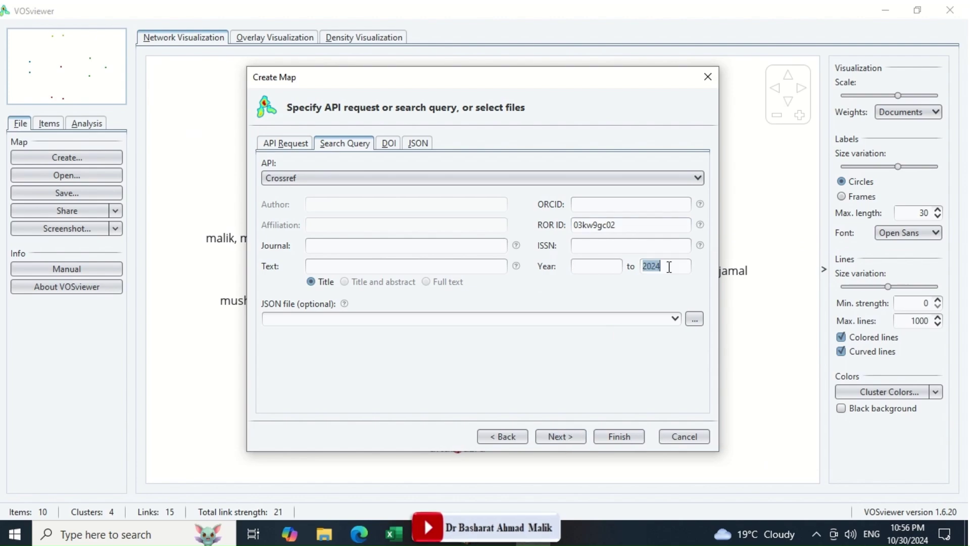
key(BackSpace)
click(559, 436)
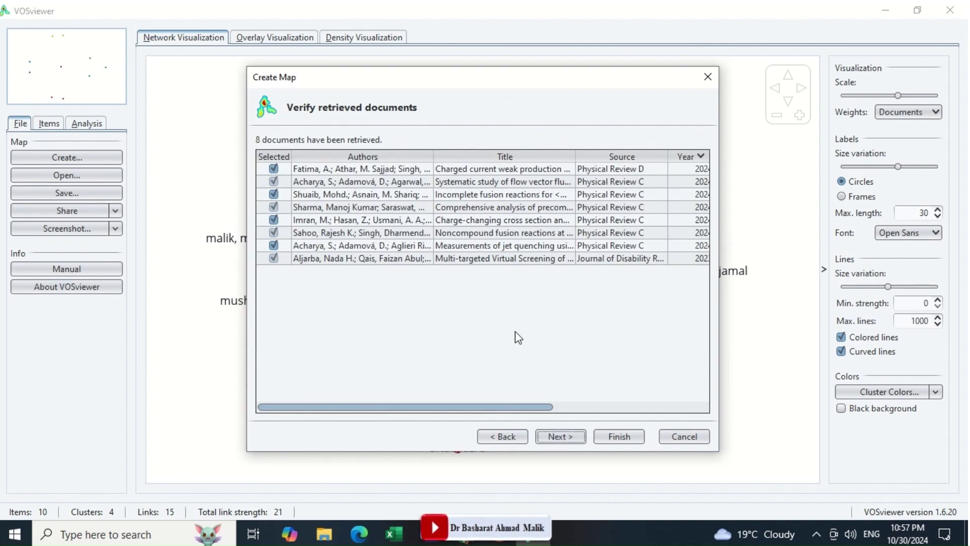
Accept the retrieved documents for co-authorship of authors with full counting, and set the minimum number of documents of an author to 1.
click(569, 436)
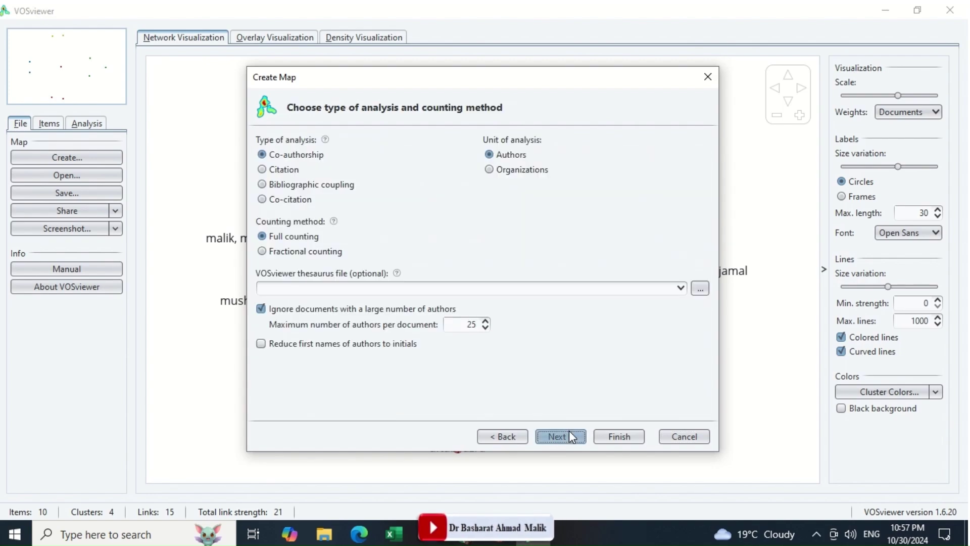
click(563, 438)
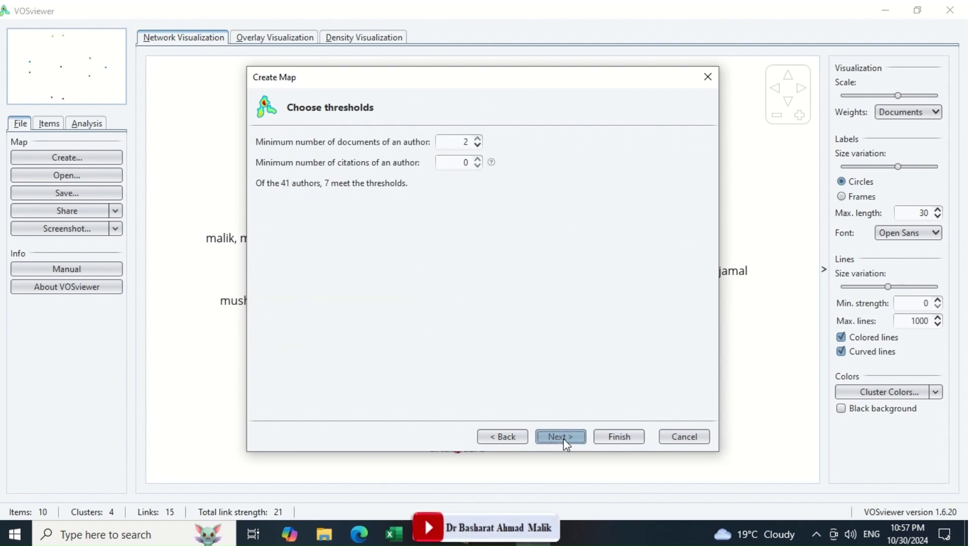
click(562, 438)
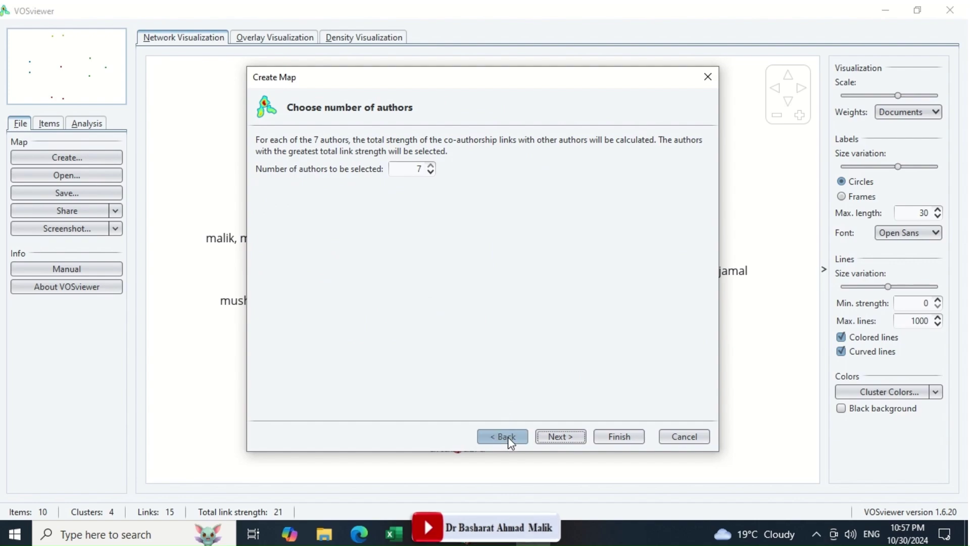
click(508, 437)
click(478, 145)
Accept the number of authors and the selected authors, and create the Aligarh Muslim University co-authorship map.
click(567, 435)
click(567, 435)
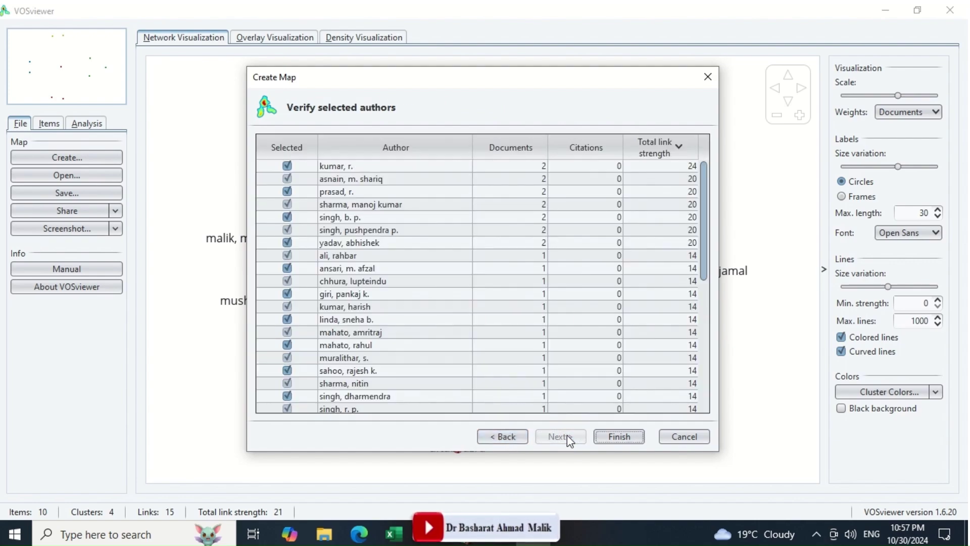
click(626, 436)
click(445, 294)
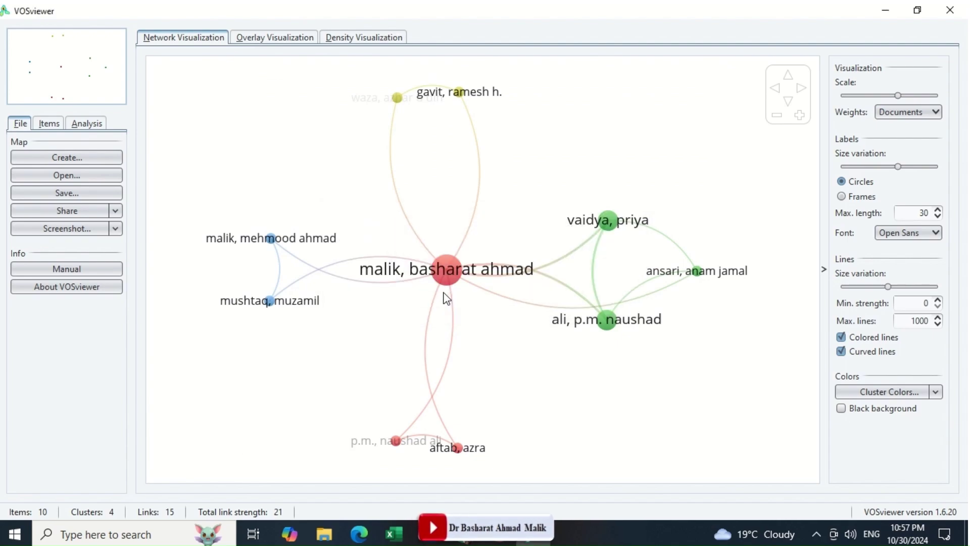
Open a new bibliographic Crossref query, clear its ROR ID, and return to the choice of data type.
click(76, 158)
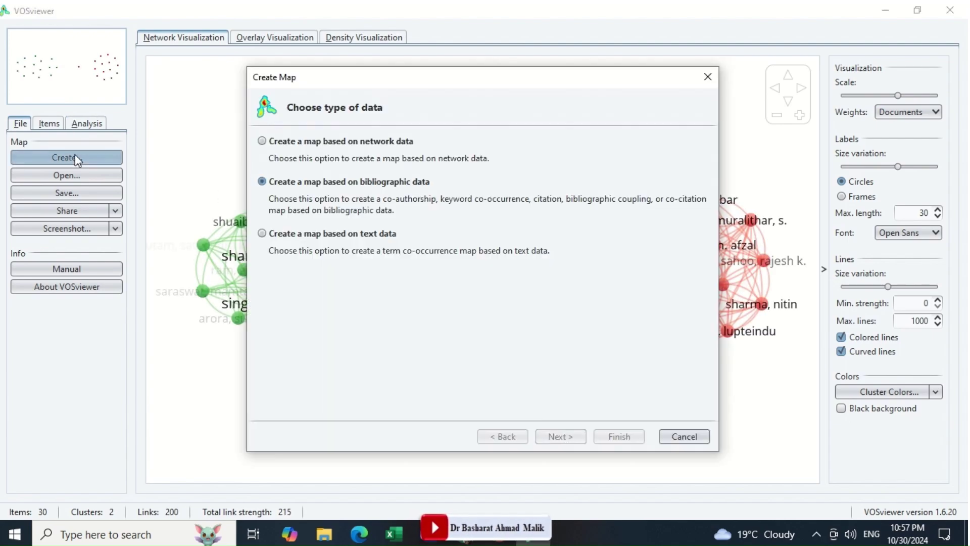
click(562, 438)
click(560, 437)
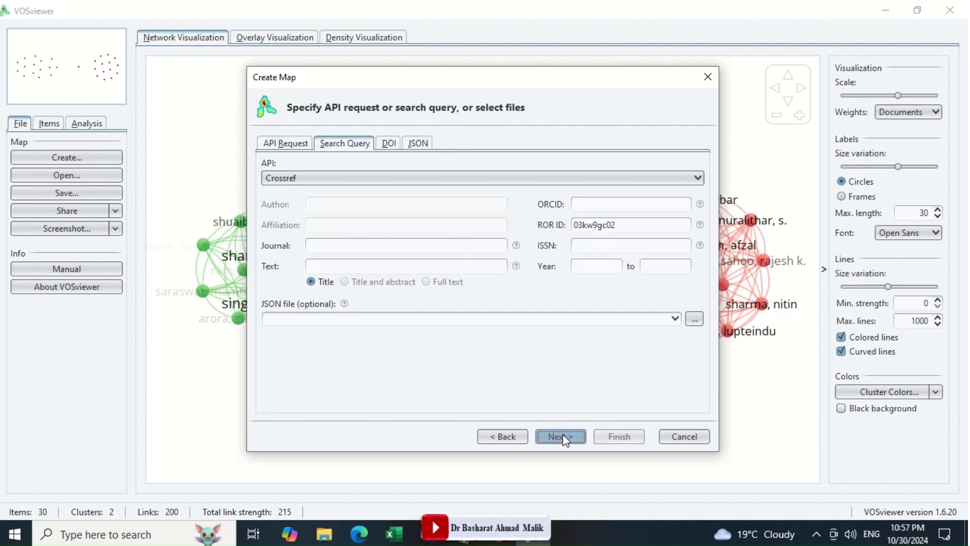
double_click(630, 226)
key(BackSpace)
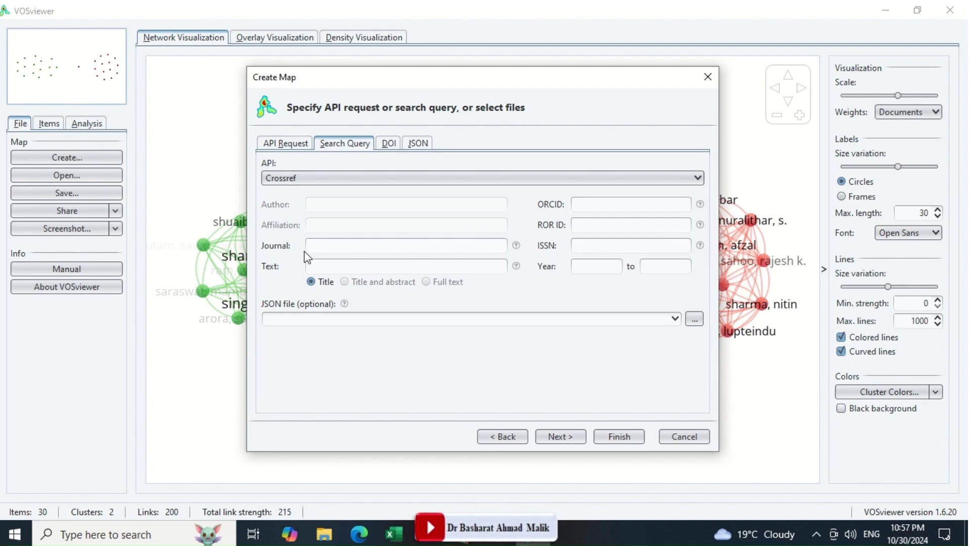
click(604, 248)
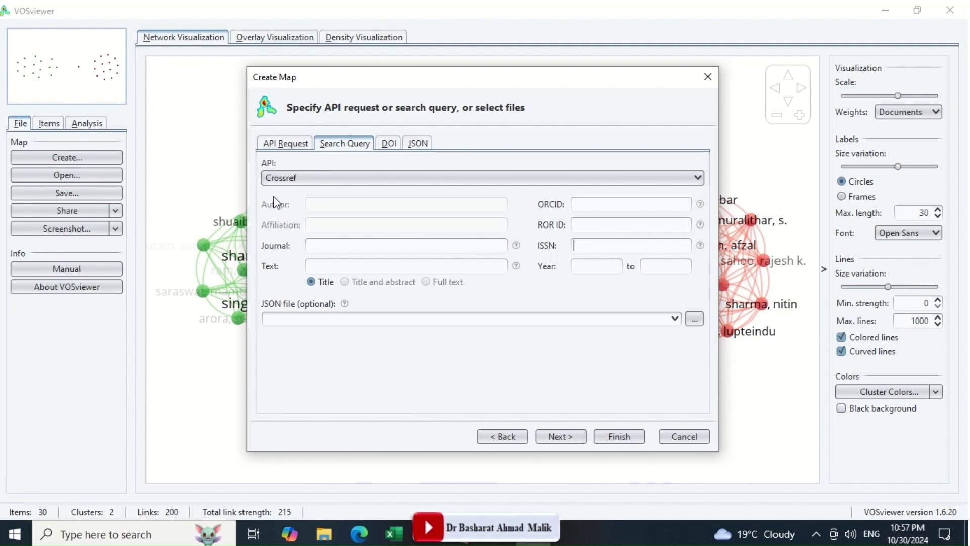
click(503, 436)
click(502, 437)
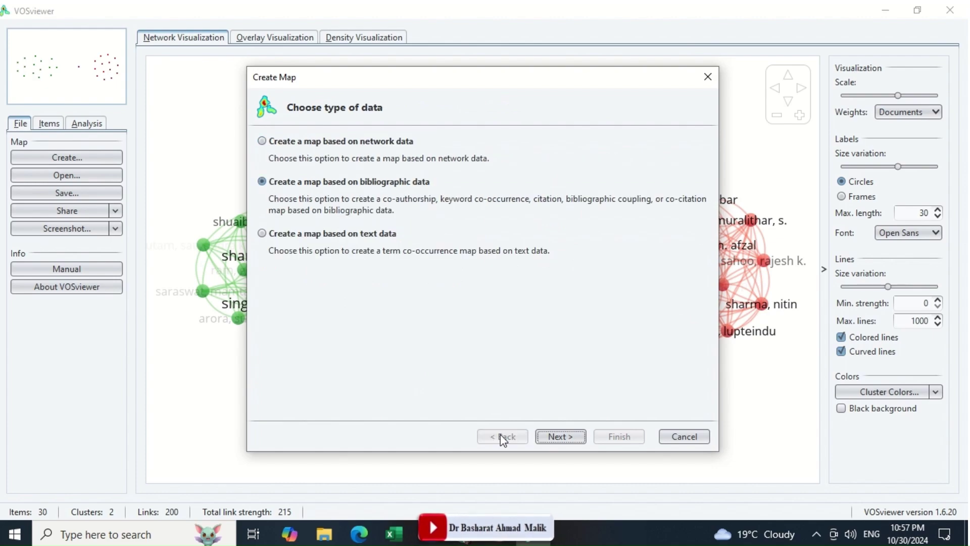
Choose a map based on text data downloaded through API and open the OpenAlex search query.
click(270, 237)
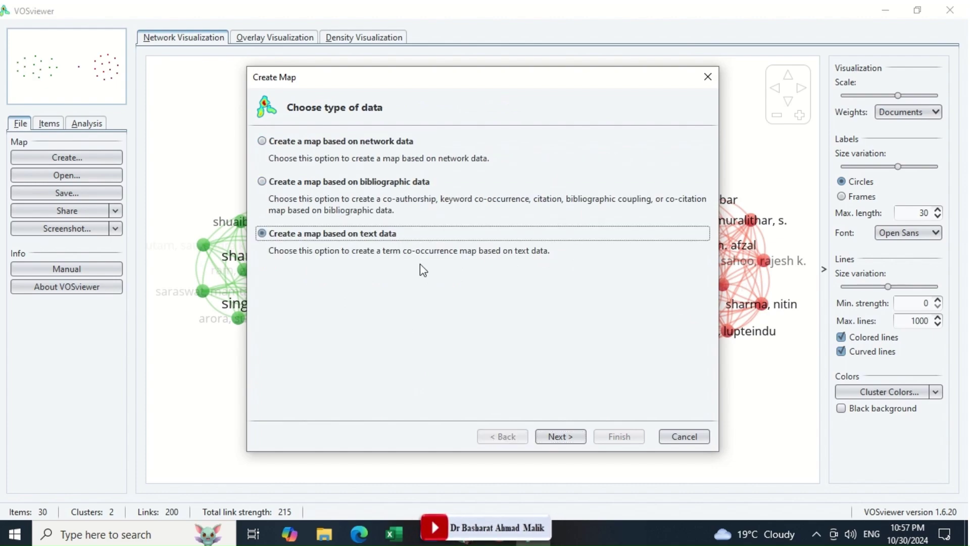
click(560, 441)
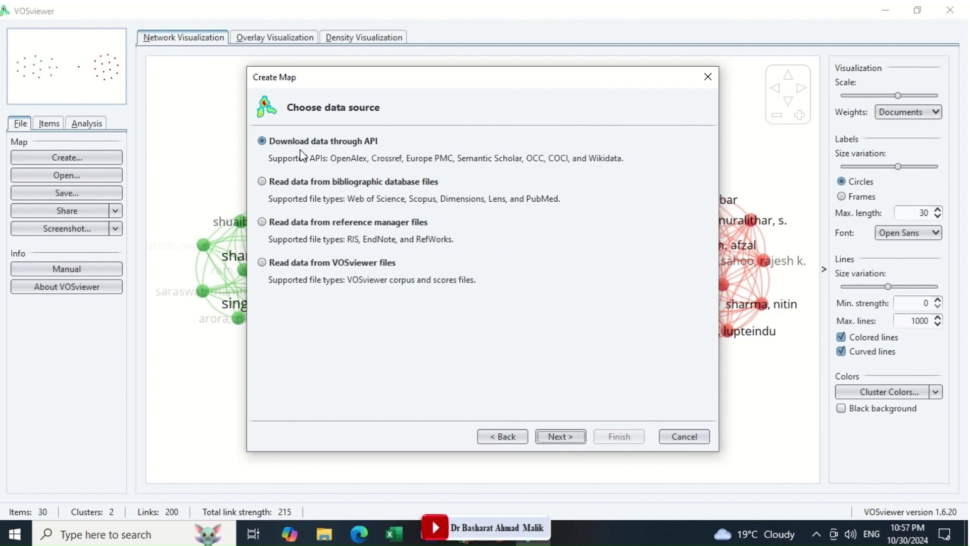
click(558, 435)
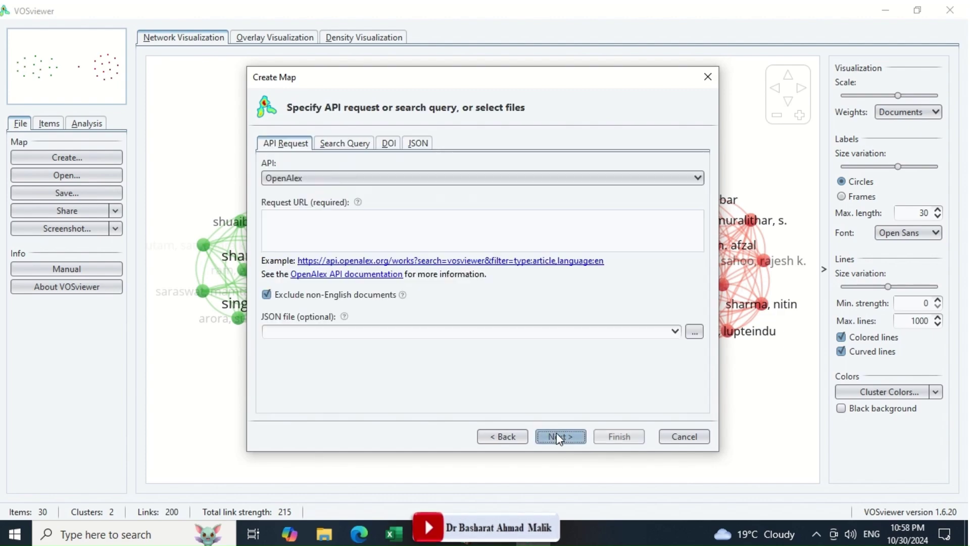
click(343, 144)
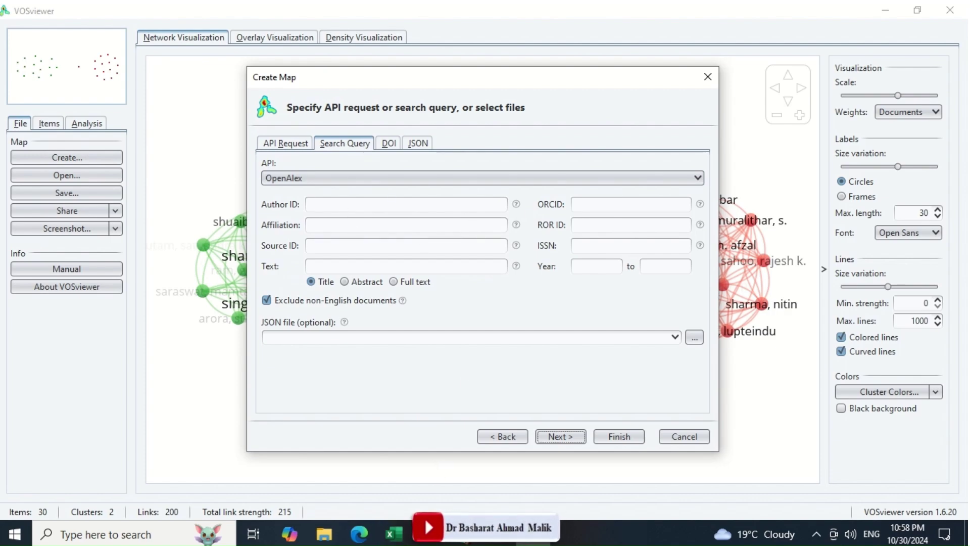
Switch to OpenAlex in the browser, remove the source filter, and filter the works by the researcher at the University of Kashmir.
click(465, 540)
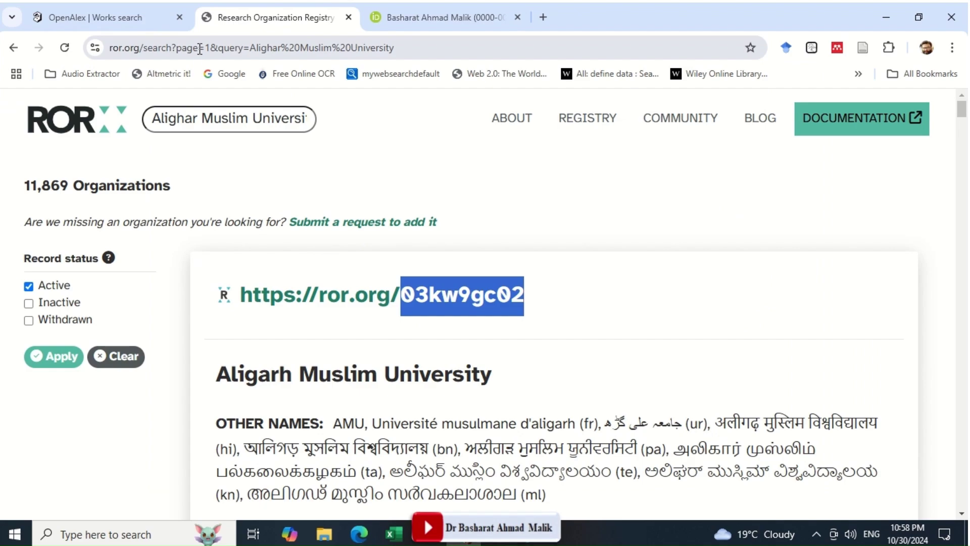
click(111, 16)
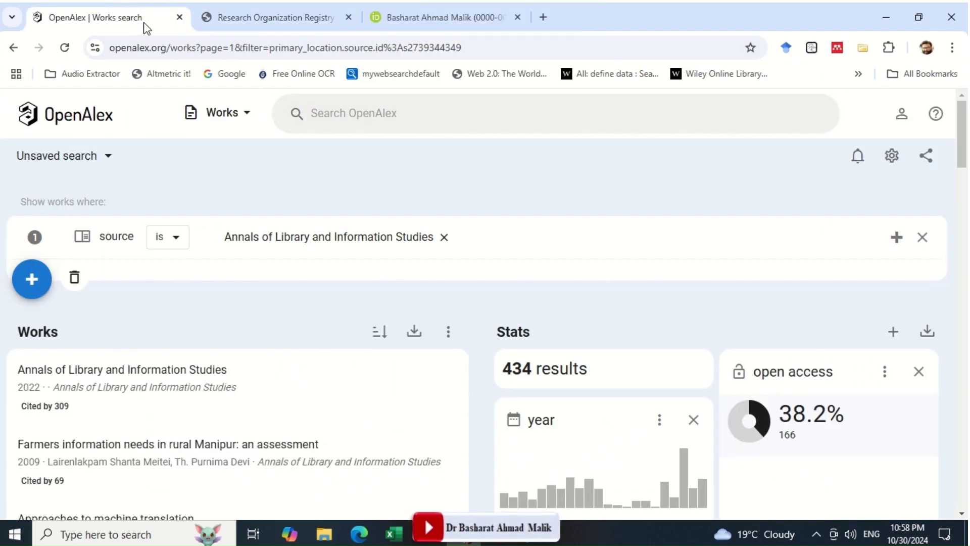
click(345, 115)
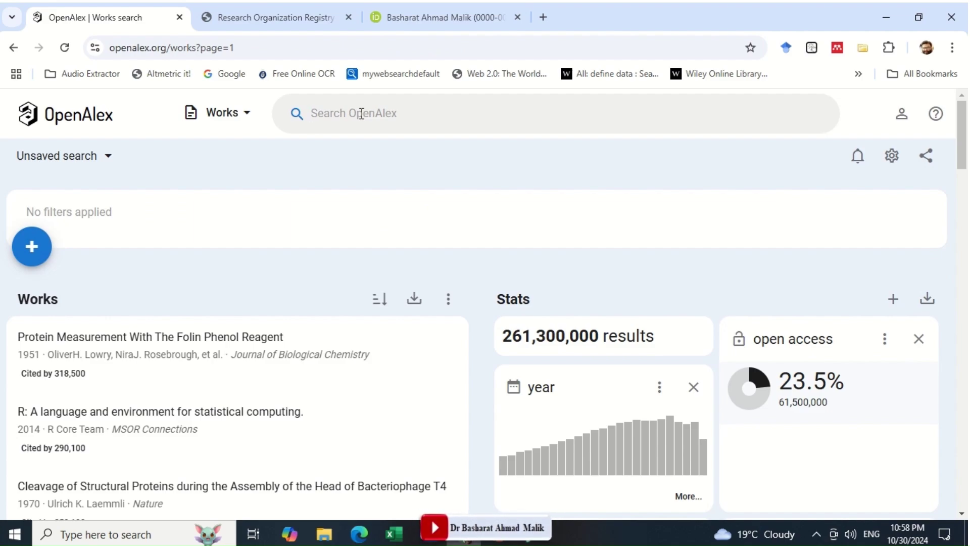
text(Sumeer )
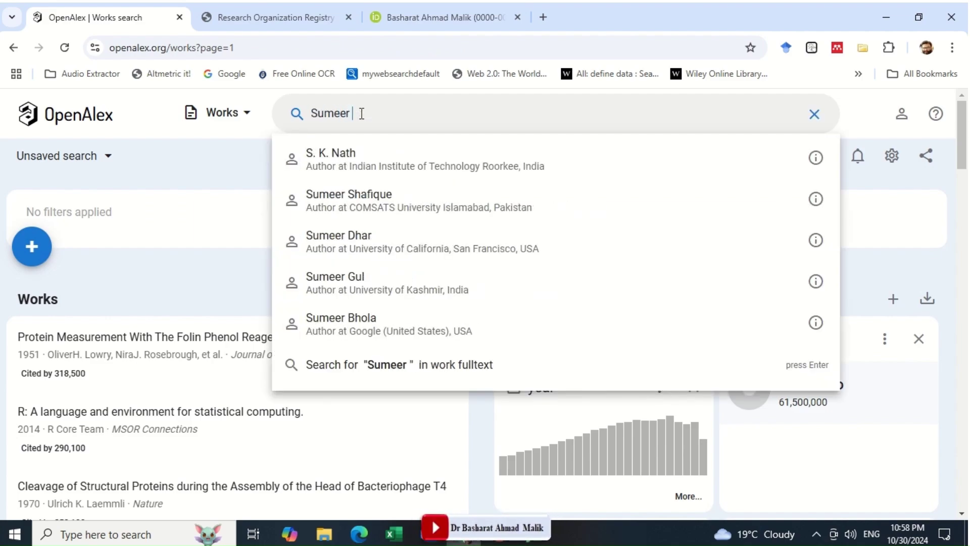
text(Gul)
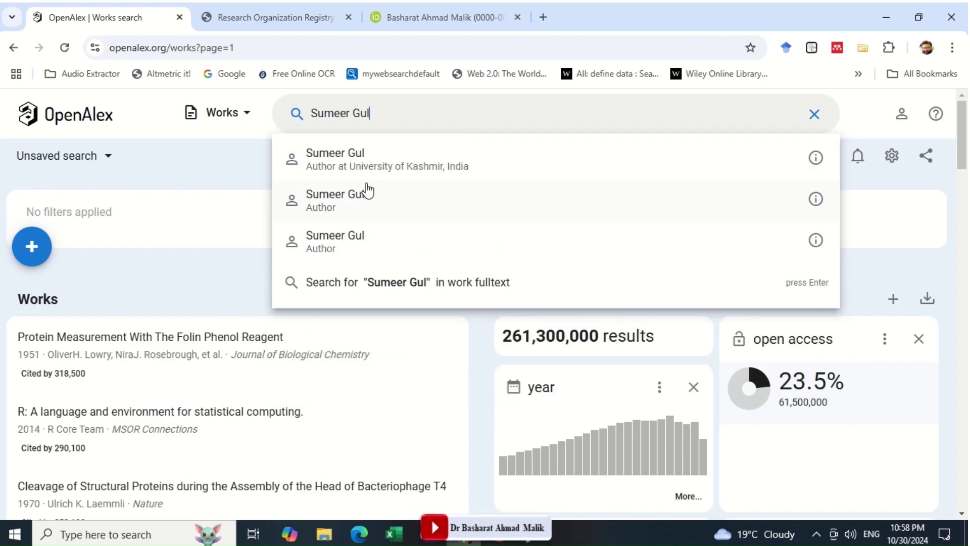
click(360, 166)
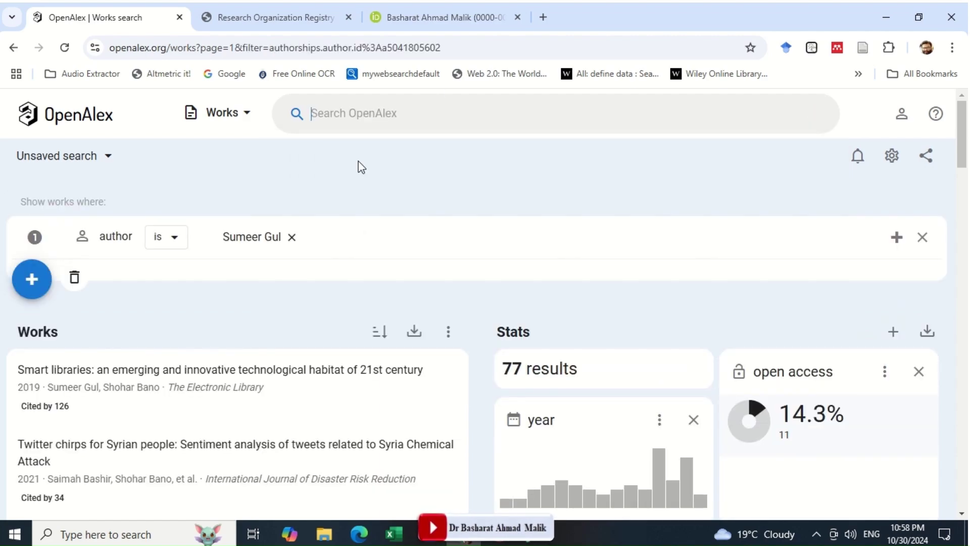
Copy the researcher's author ID from OpenAlex into the Author ID of the VOSviewer search query and download the data.
mouse_move(253, 244)
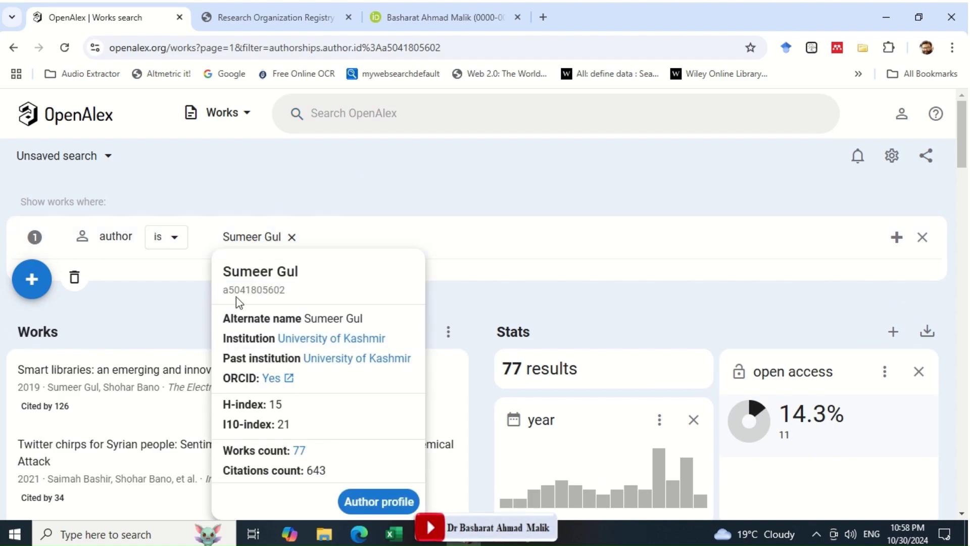
drag(225, 292, 289, 301)
key(ctrl+c)
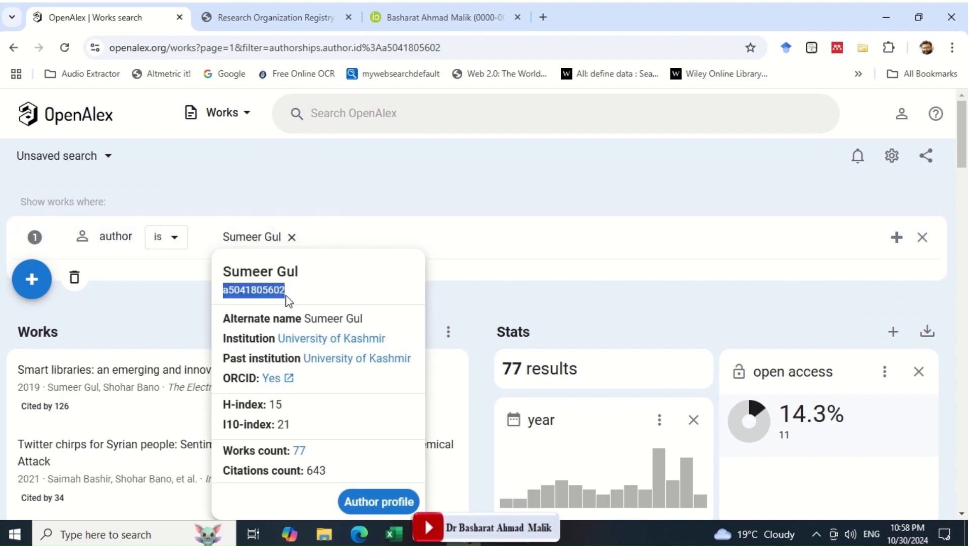
key(alt+Tab)
click(353, 207)
key(ctrl+v)
mouse_move(517, 209)
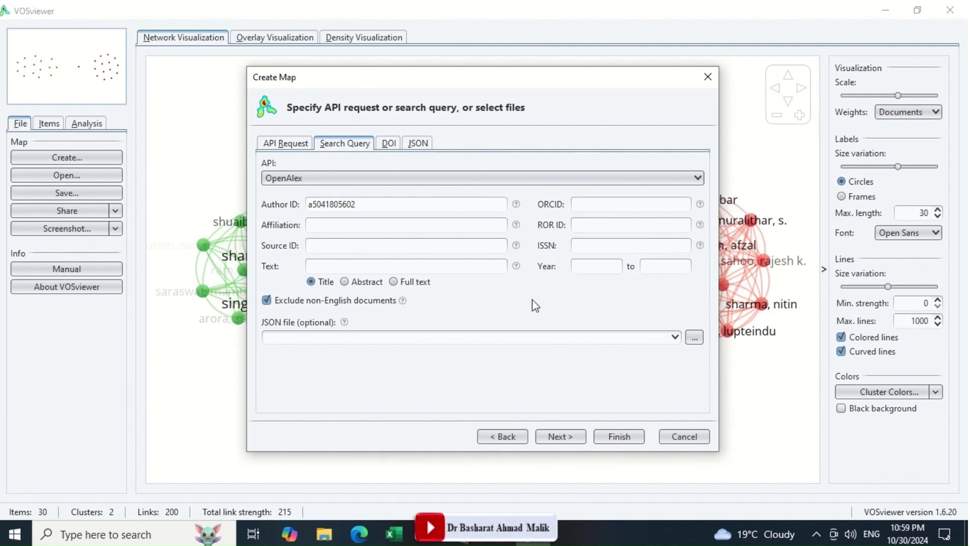
click(567, 440)
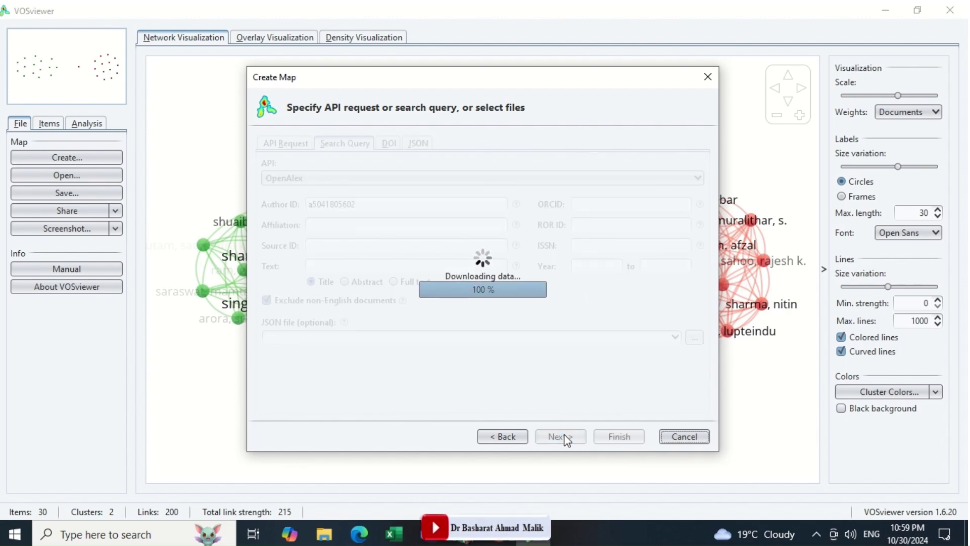
Accept the retrieved documents and keep term extraction from title and abstract fields with binary counting.
click(567, 438)
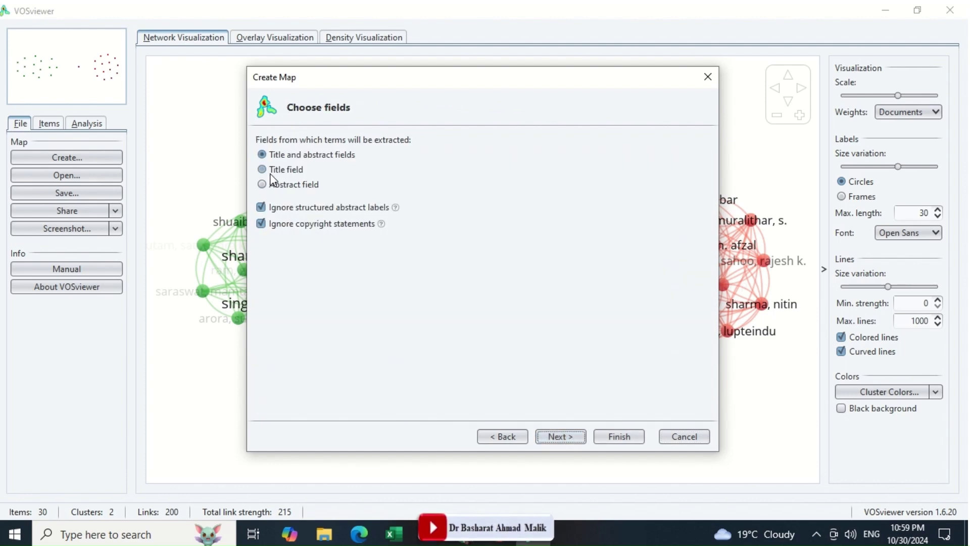
click(504, 438)
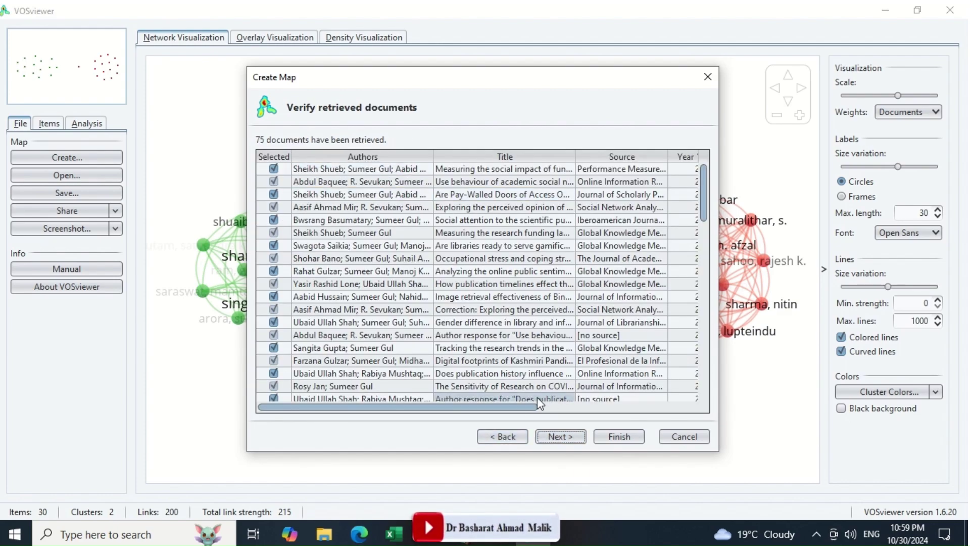
drag(508, 408, 397, 411)
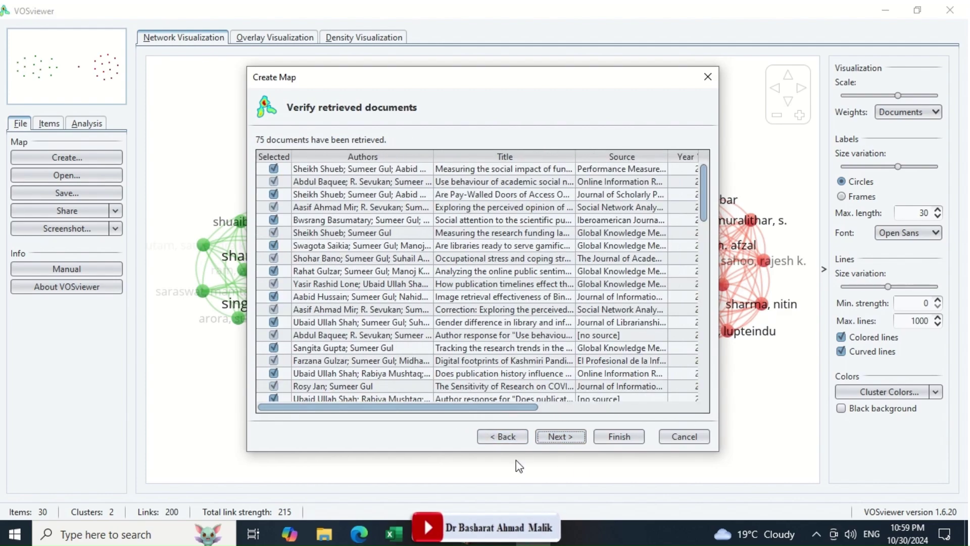
click(551, 437)
click(552, 437)
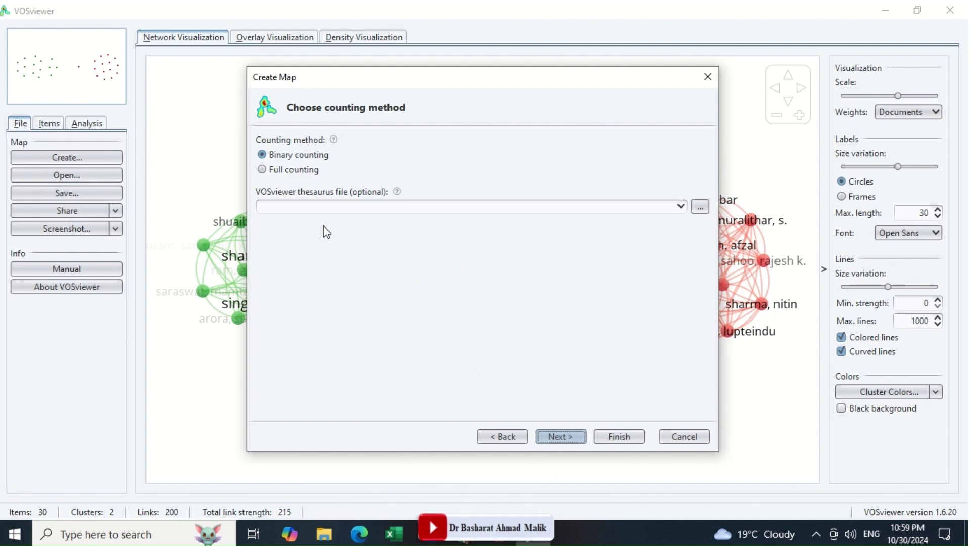
click(564, 438)
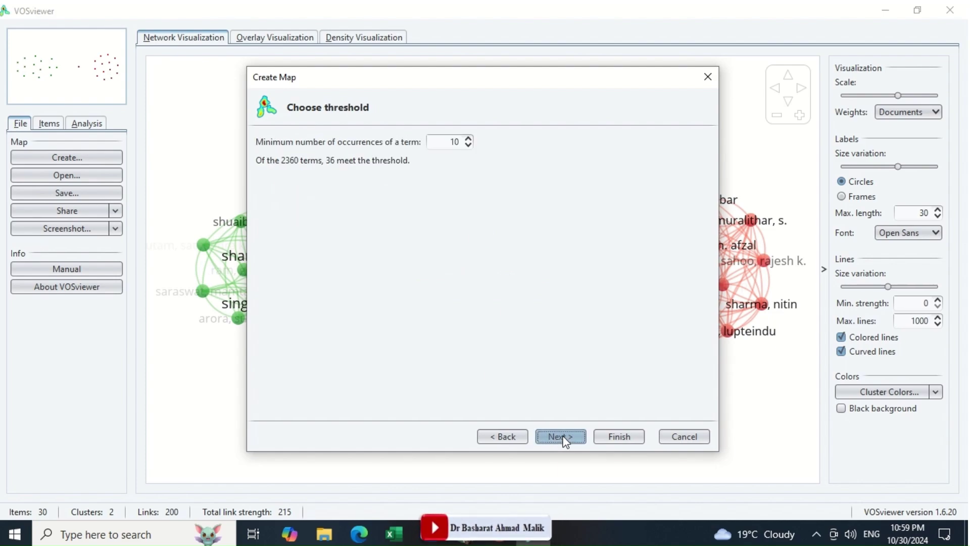
Lower the minimum number of occurrences of a term, keep 60 terms, and create the term co-occurrence map.
click(468, 145)
click(468, 145)
click(469, 145)
click(468, 146)
click(567, 444)
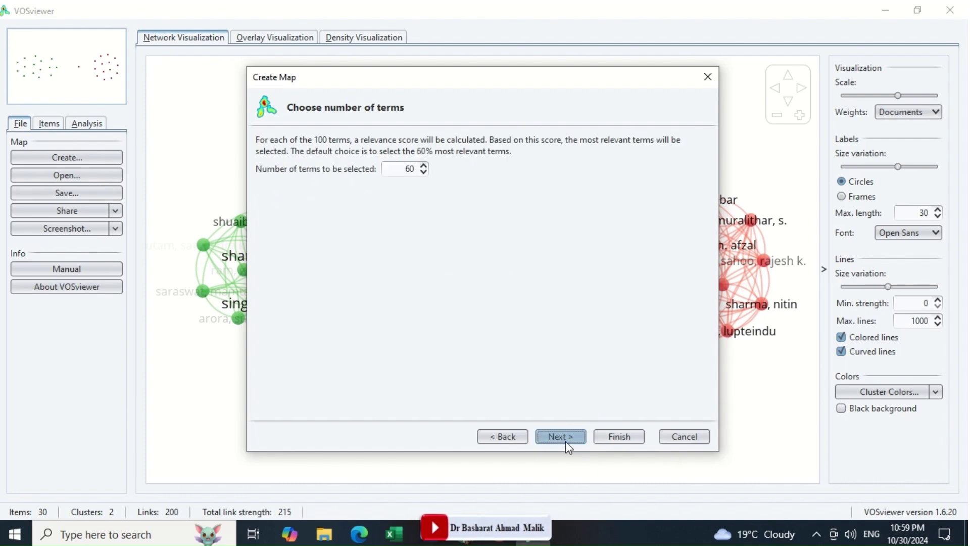
click(566, 441)
click(623, 435)
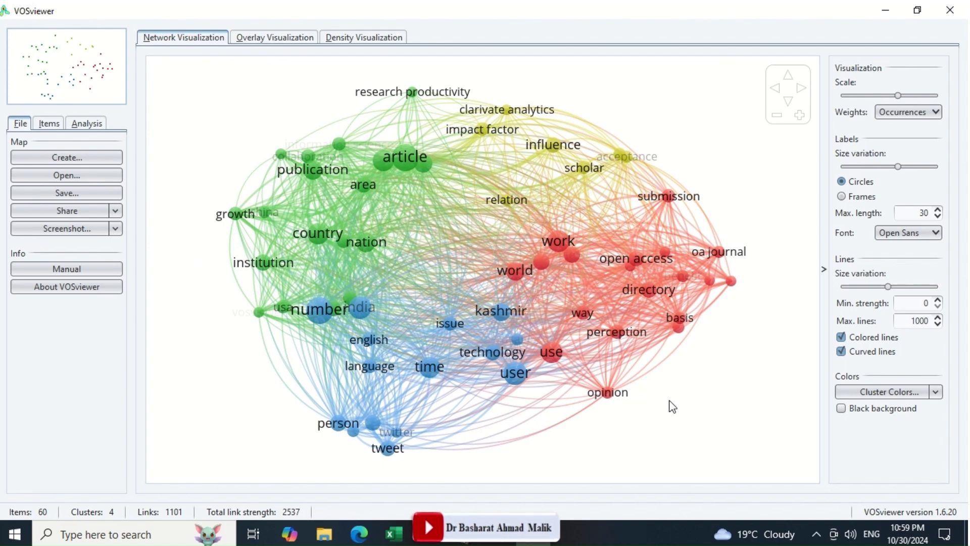
Start another map based on text data downloaded through API and try choosing a different API for the search query.
click(87, 160)
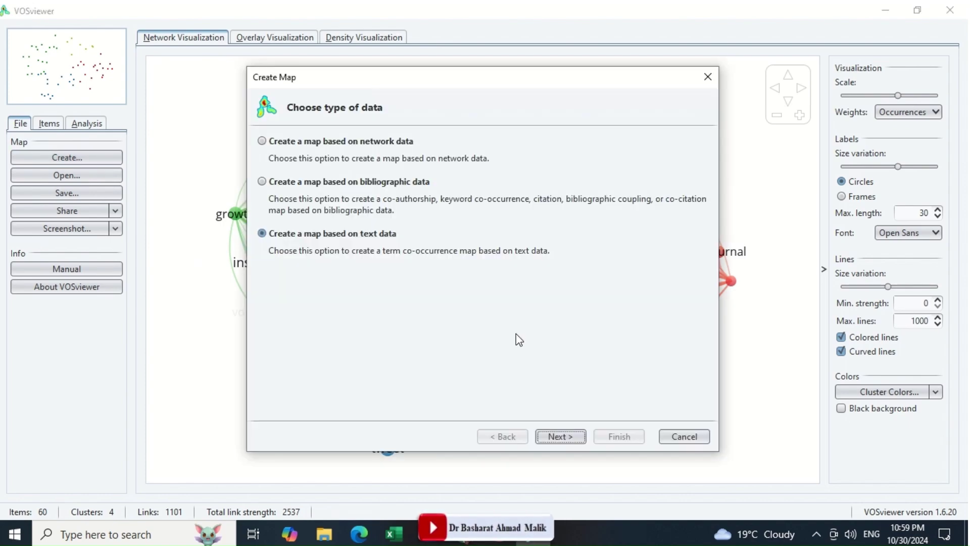
click(561, 436)
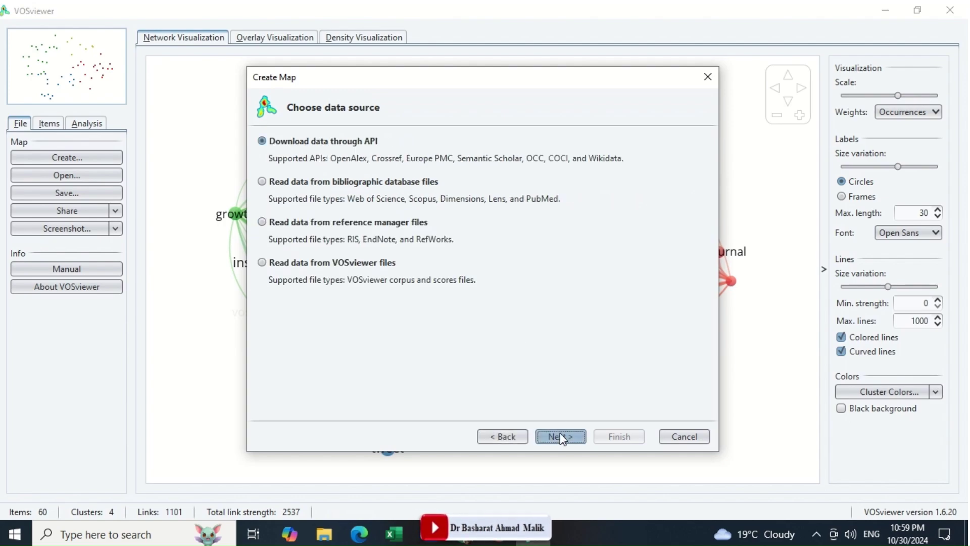
click(560, 436)
click(327, 179)
click(290, 206)
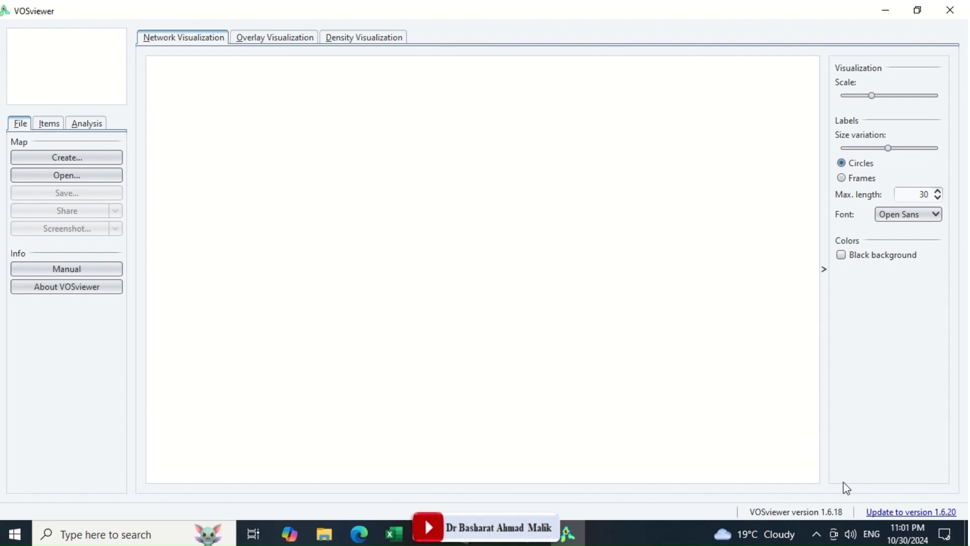
In VOSviewer 1.6.18, start a map based on bibliographic data downloaded through API and select OpenAlex for the search query.
click(66, 157)
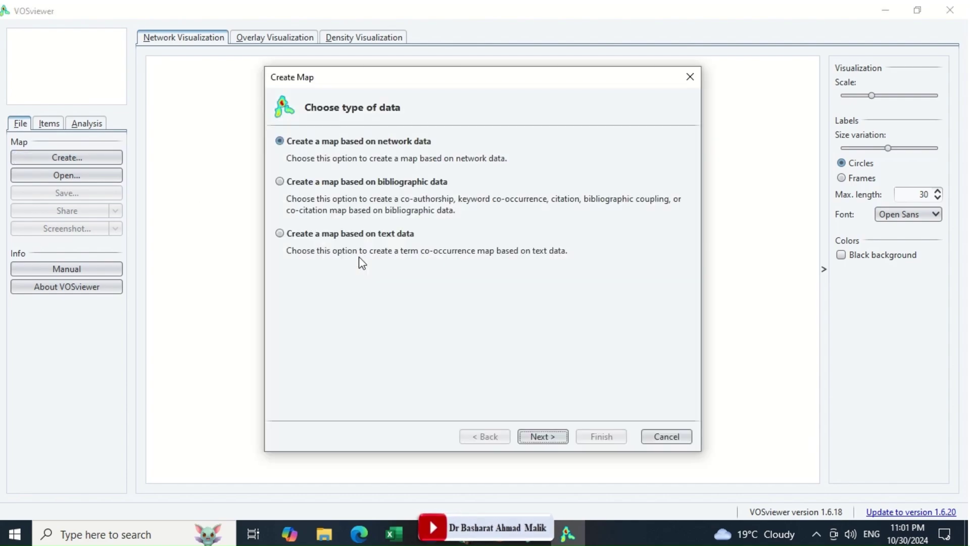
click(544, 437)
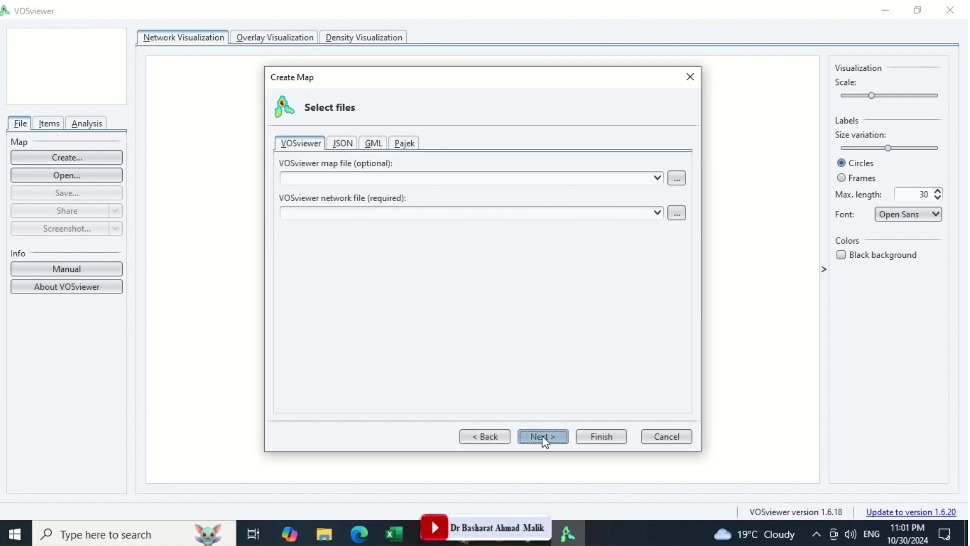
click(486, 437)
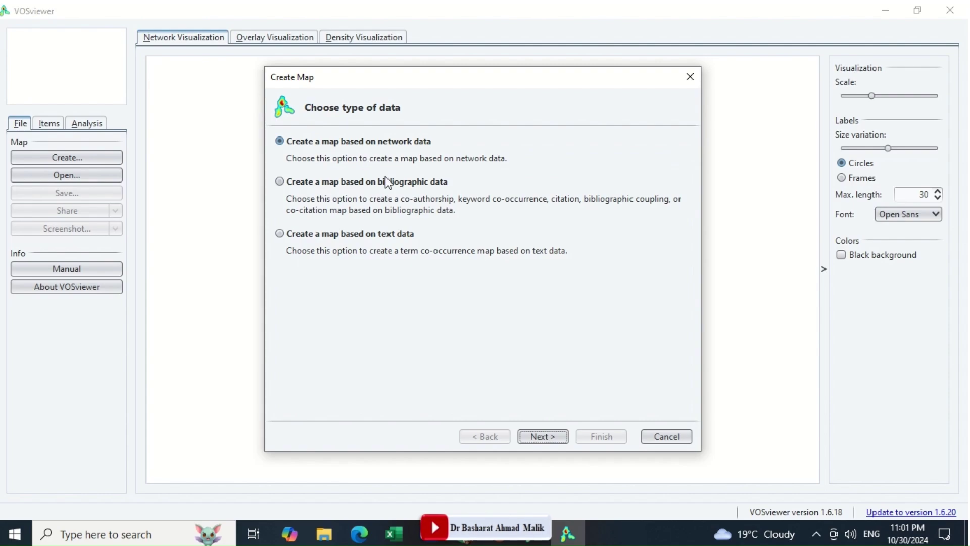
click(360, 185)
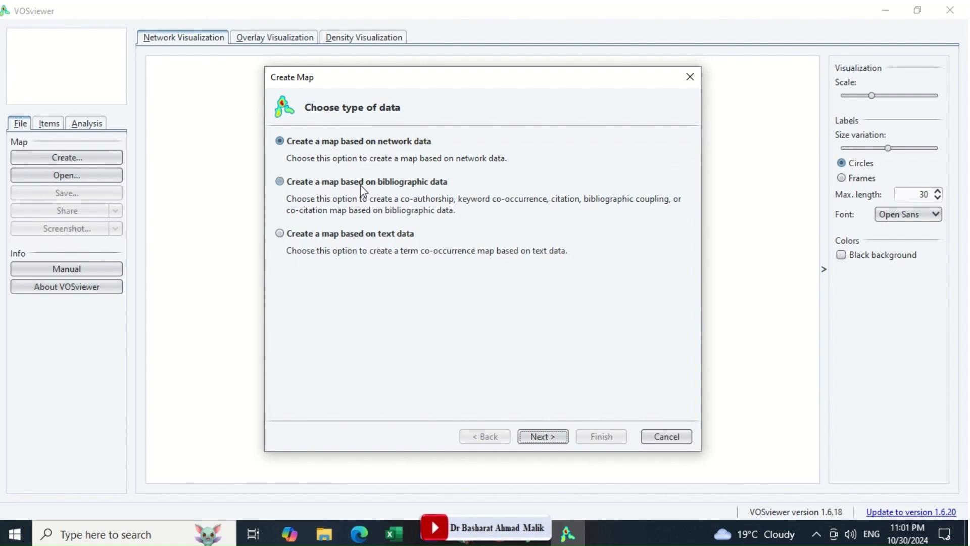
click(554, 438)
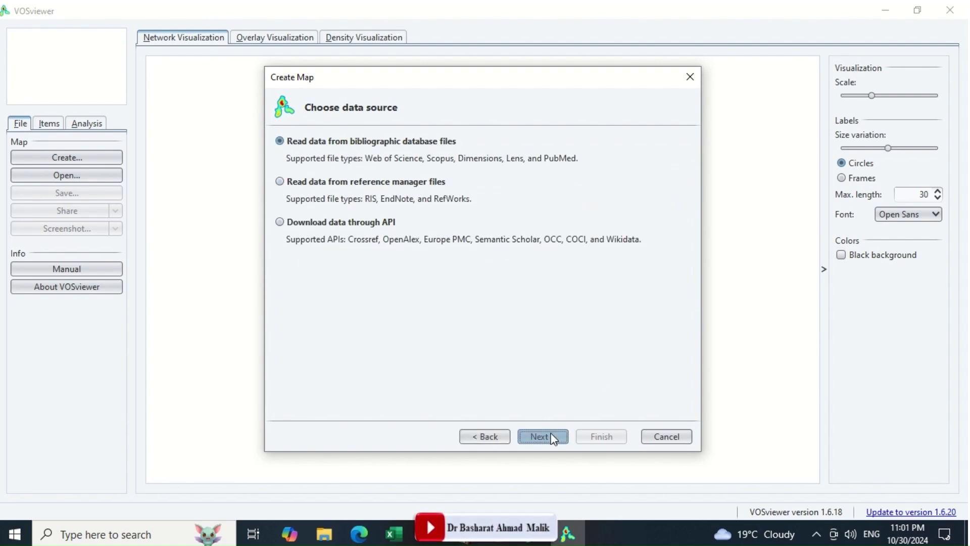
click(359, 223)
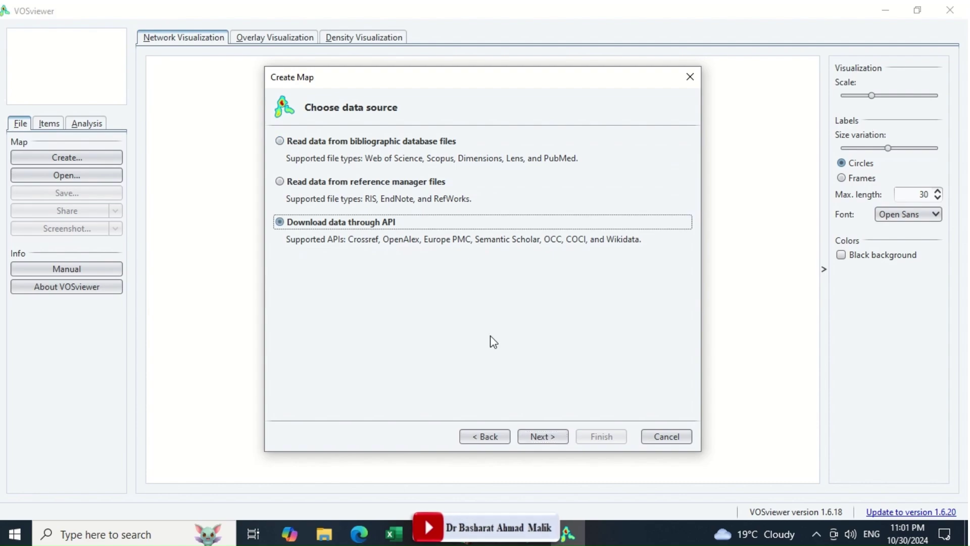
click(552, 436)
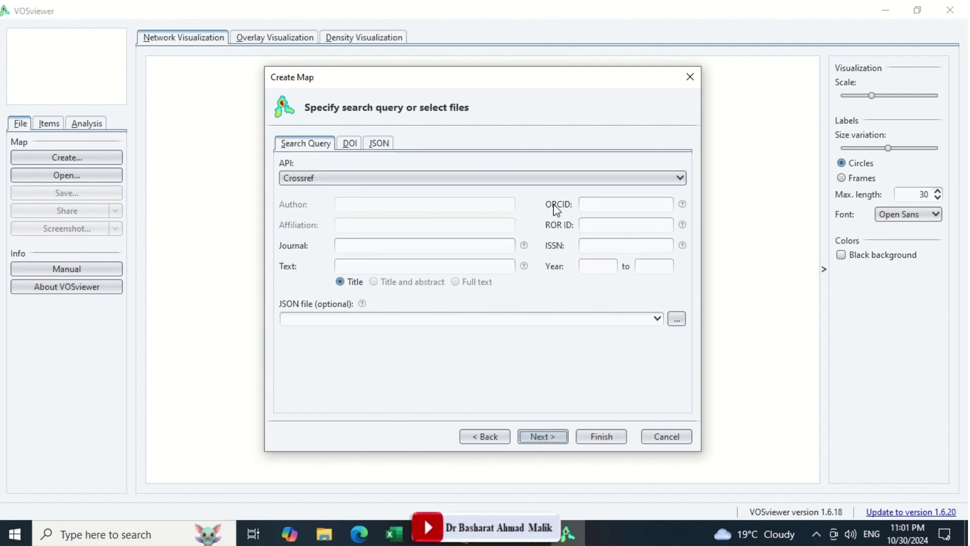
click(338, 180)
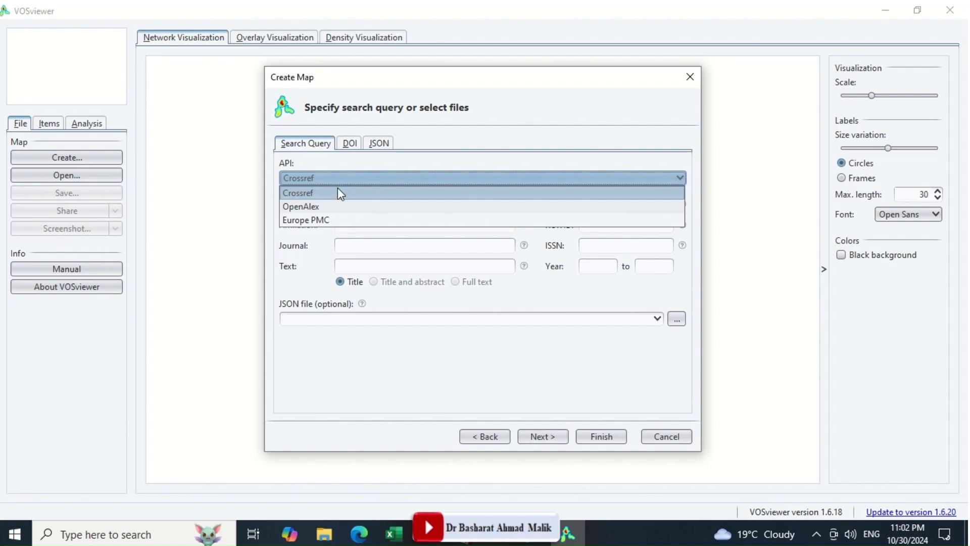
click(314, 206)
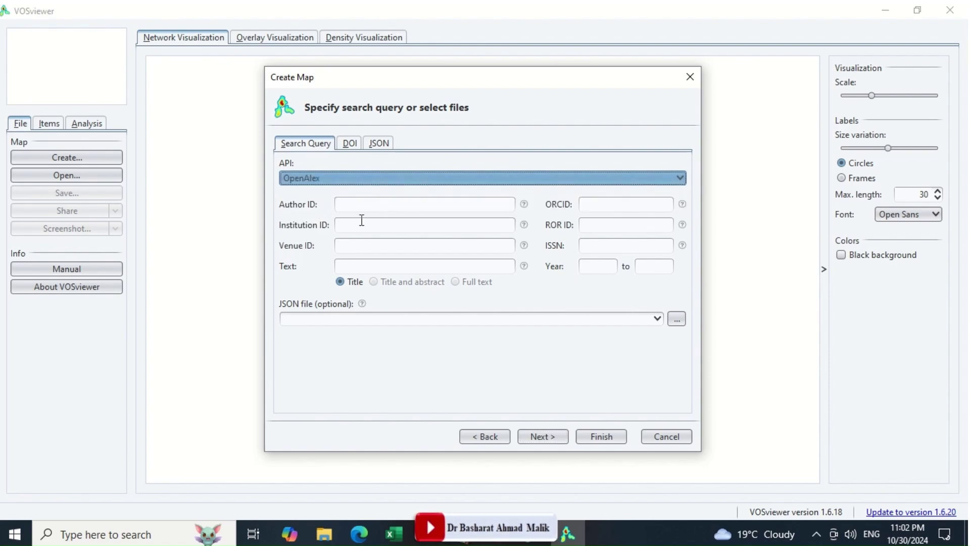
Switch to OpenAlex in the browser and filter the works by the institution Aligarh Muslim University.
click(353, 224)
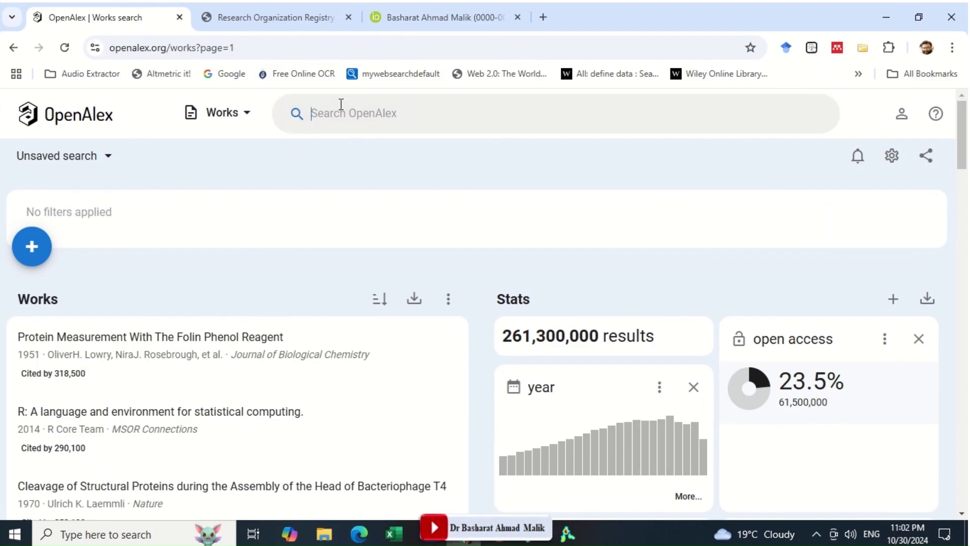
text(Aligh)
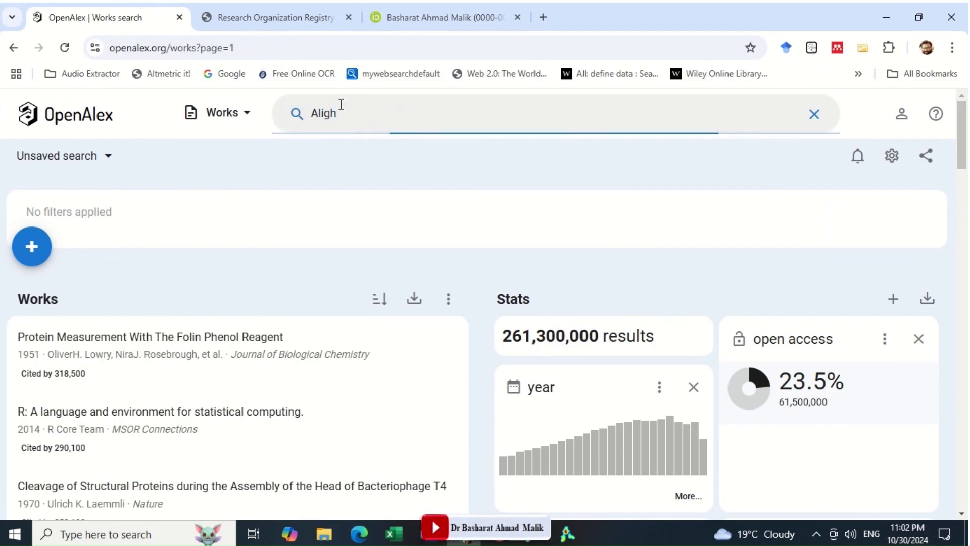
key(BackSpace)
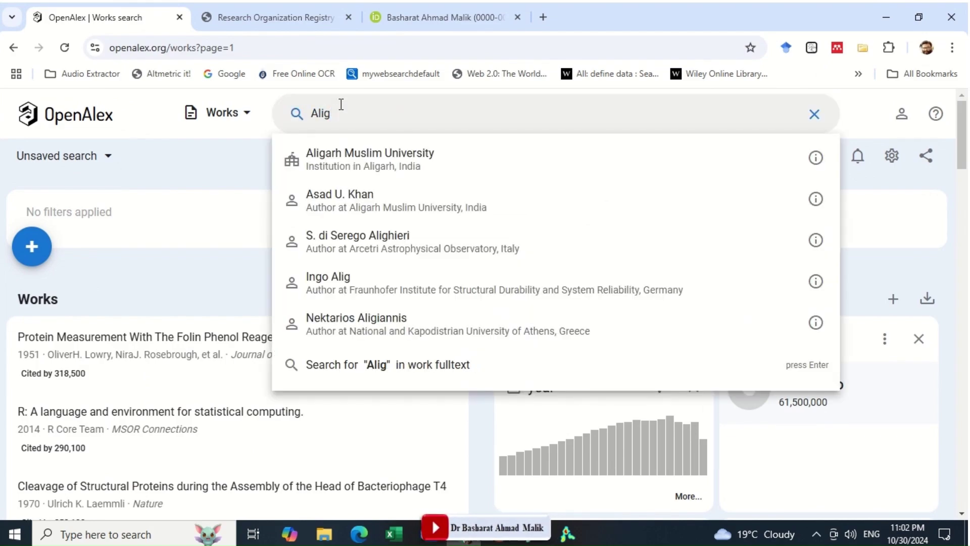
click(340, 160)
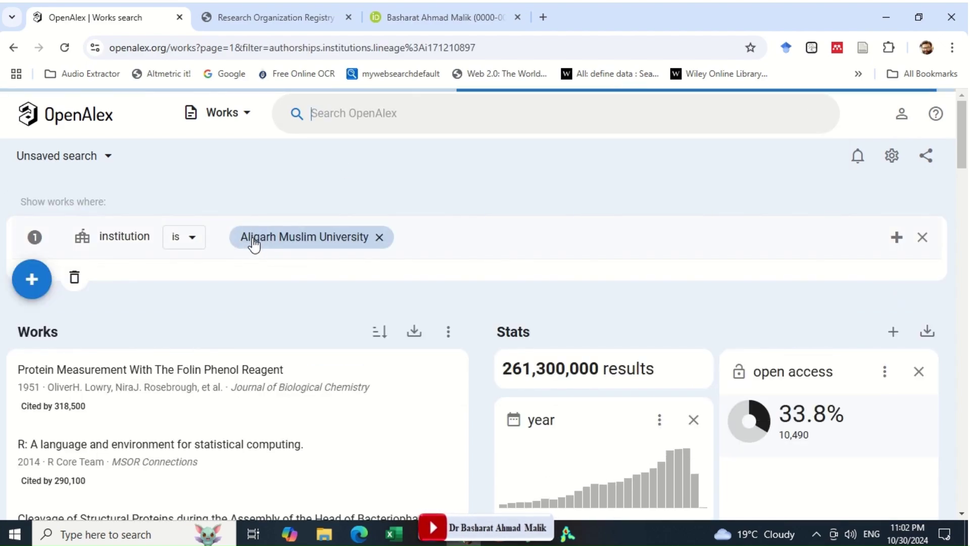
Copy Aligarh Muslim University's OpenAlex ID, i171210897, into the Institution ID of the VOSviewer search query.
mouse_move(252, 244)
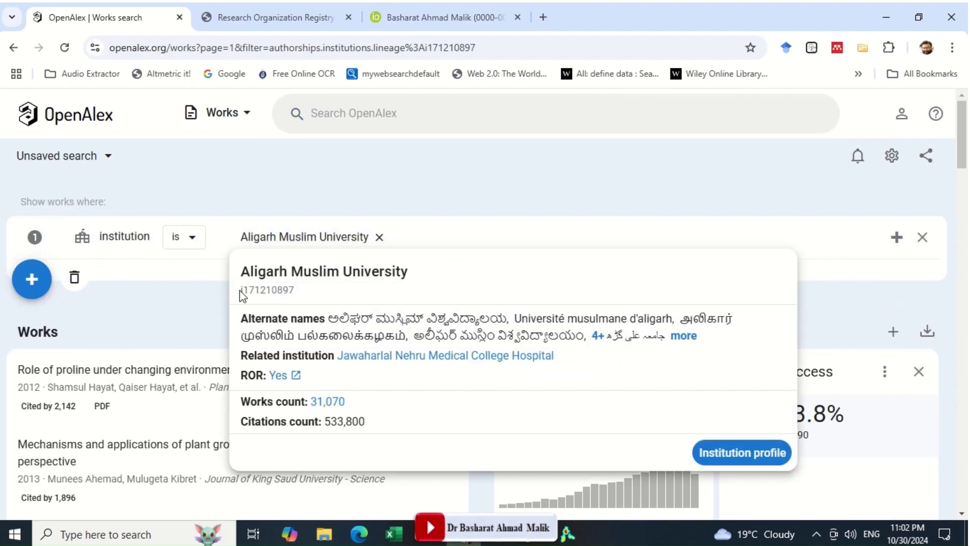
drag(243, 294, 301, 299)
key(ctrl+c)
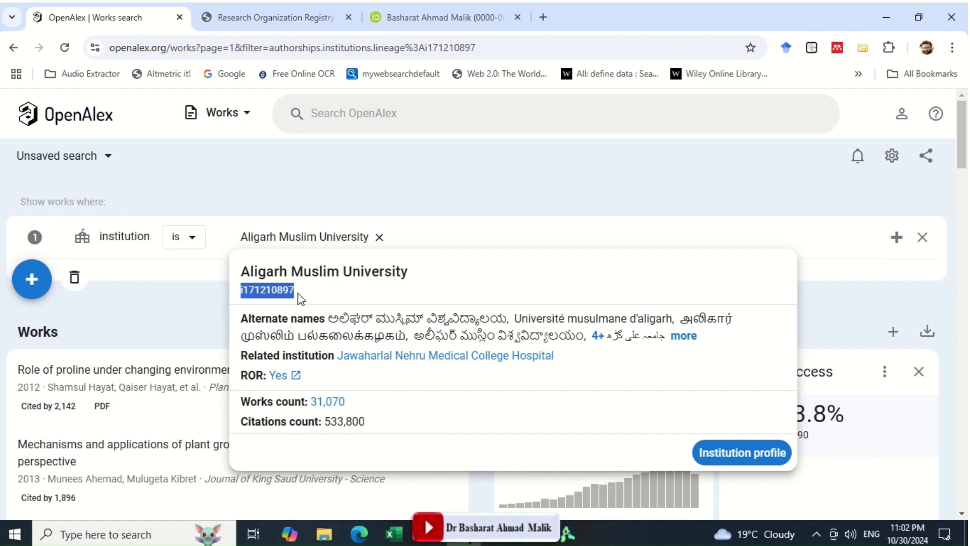
key(alt+Tab)
click(366, 227)
key(ctrl+v)
mouse_move(526, 228)
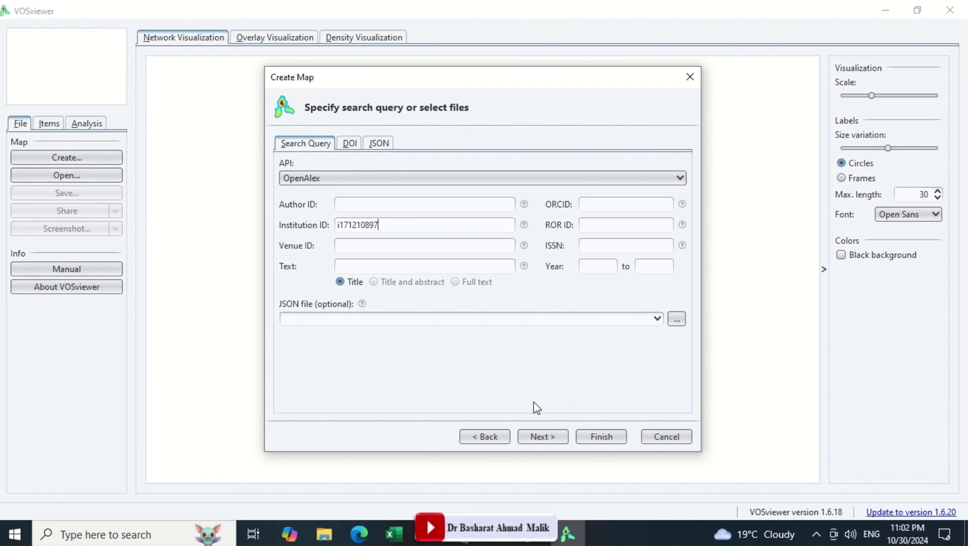
Limit the query to the years 2000 to 2010, download the documents, and accept the retrieved list.
click(600, 266)
text(2000)
key(Tab)
text(2010)
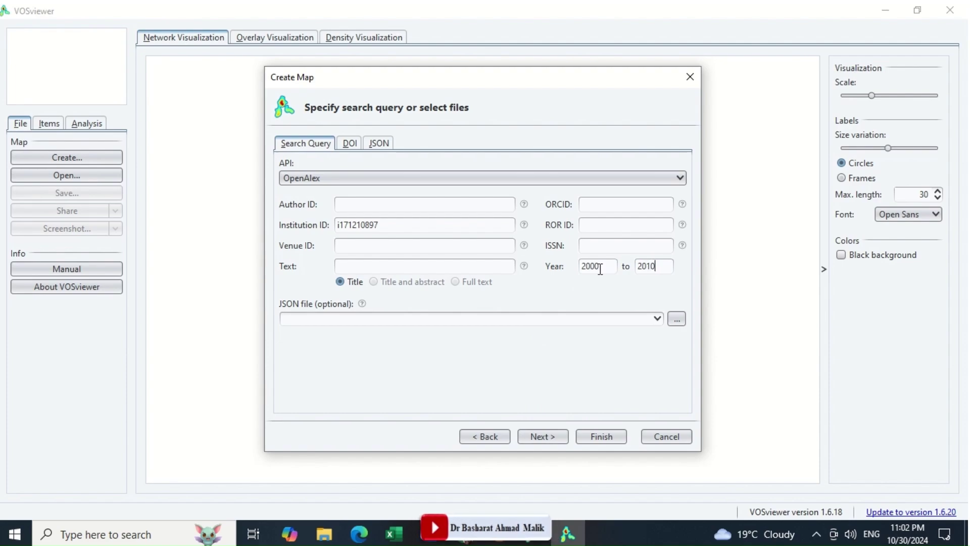
click(555, 438)
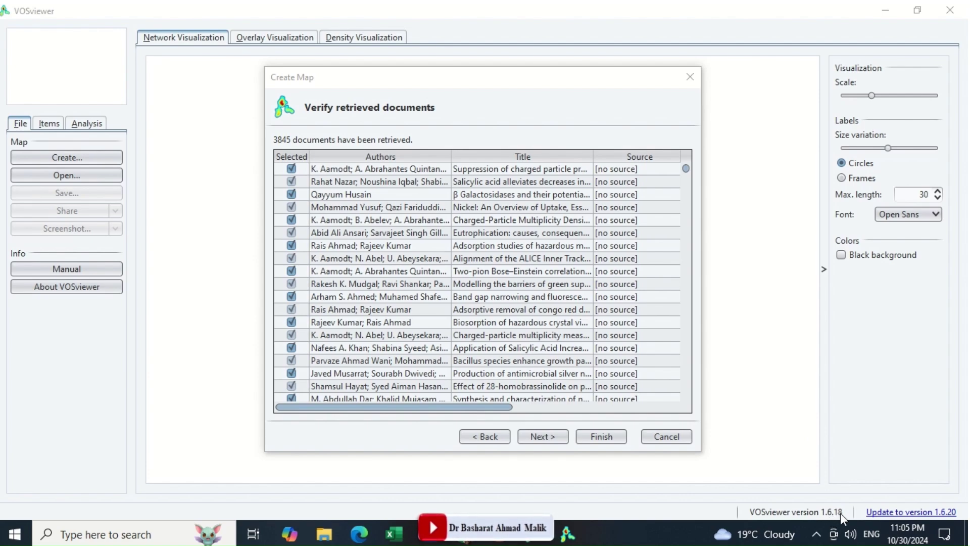
drag(489, 407, 460, 403)
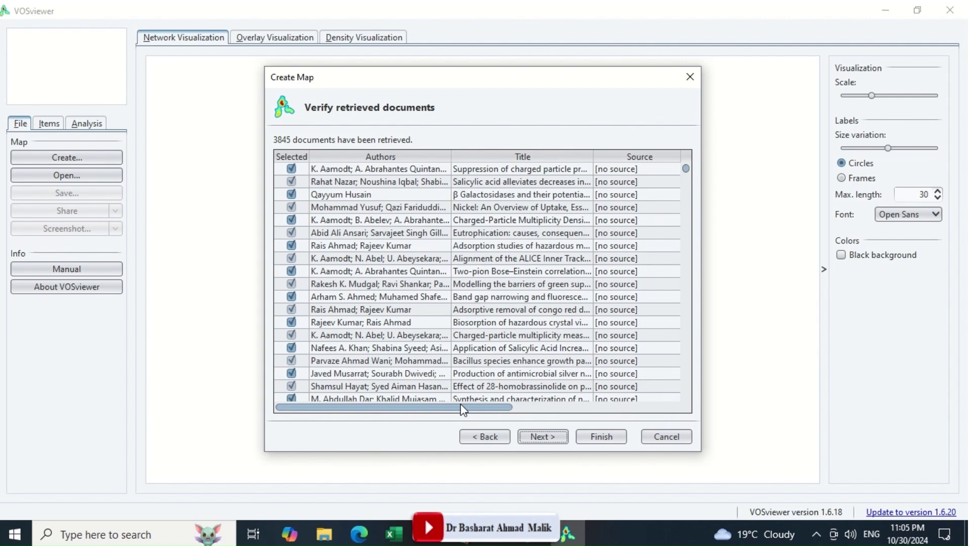
click(543, 437)
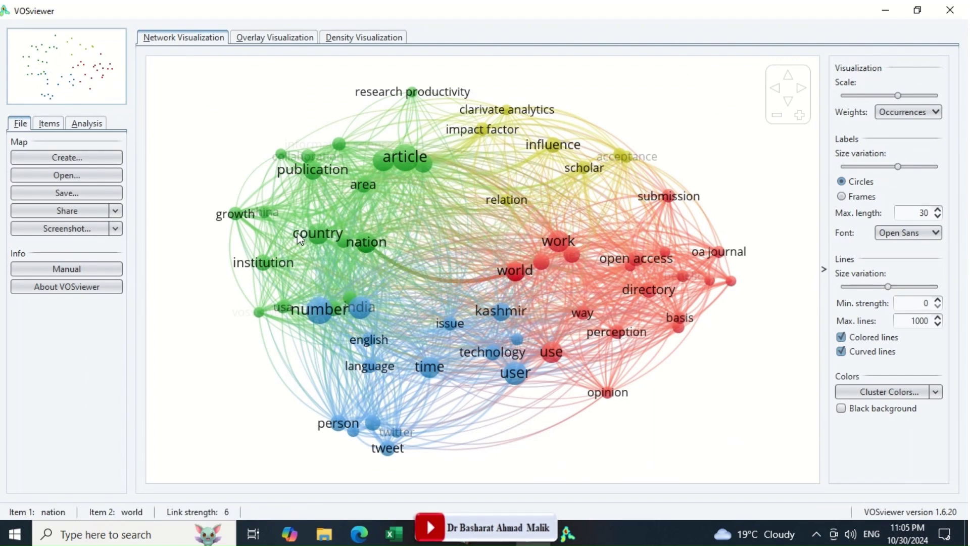
In VOSviewer 1.6.20, start a map based on bibliographic data downloaded through API and examine the API choices and search query fields.
click(90, 163)
click(308, 182)
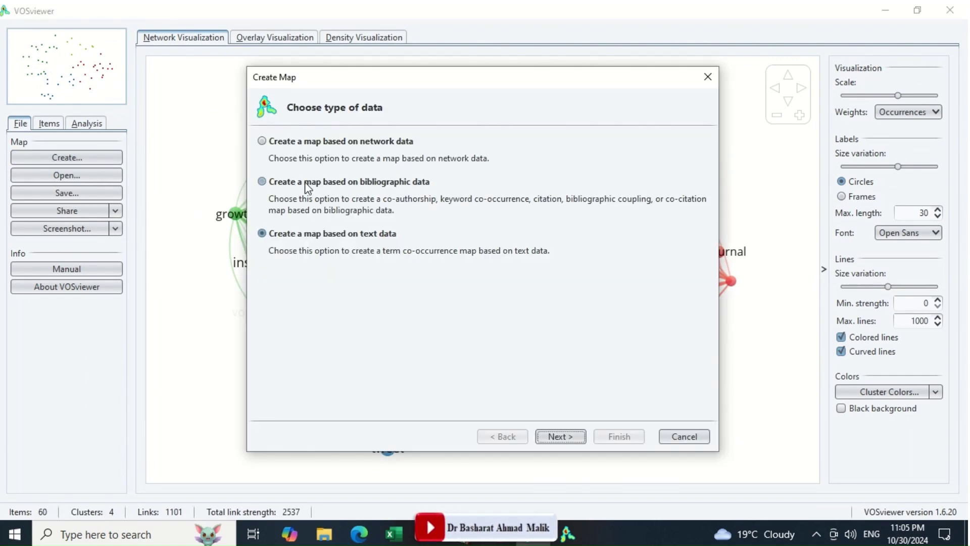
click(566, 436)
click(566, 437)
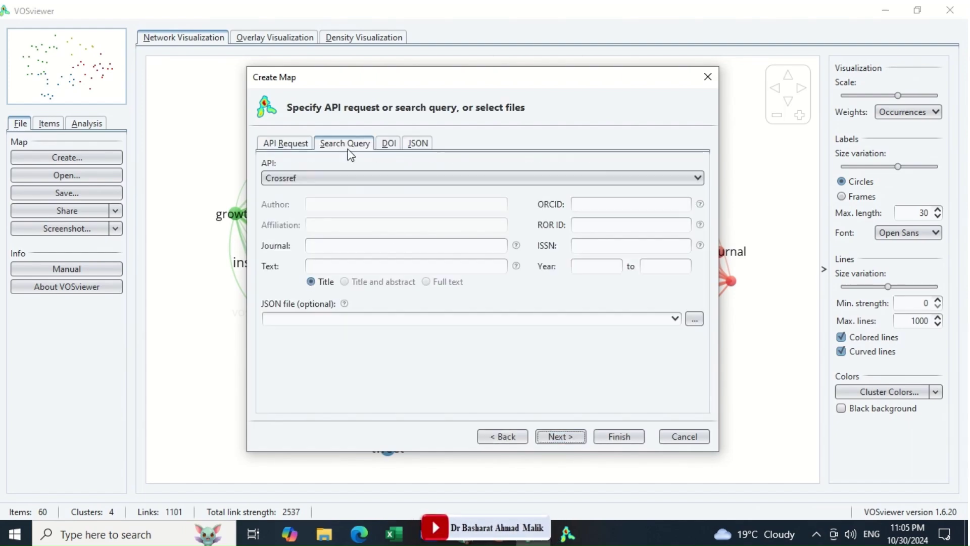
click(322, 181)
click(296, 194)
click(325, 224)
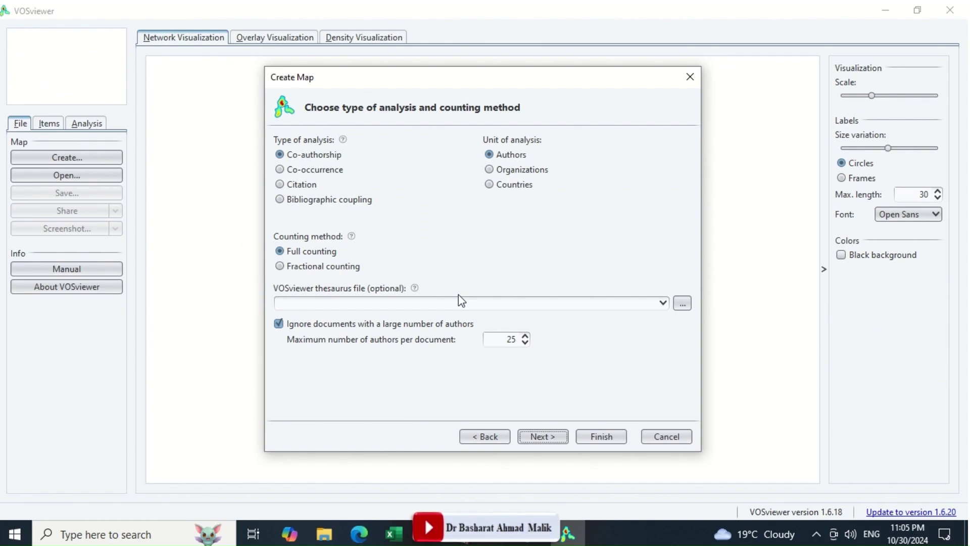
In VOSviewer 1.6.18, choose citation as the type of analysis with organizations as the unit of analysis.
click(327, 170)
click(308, 184)
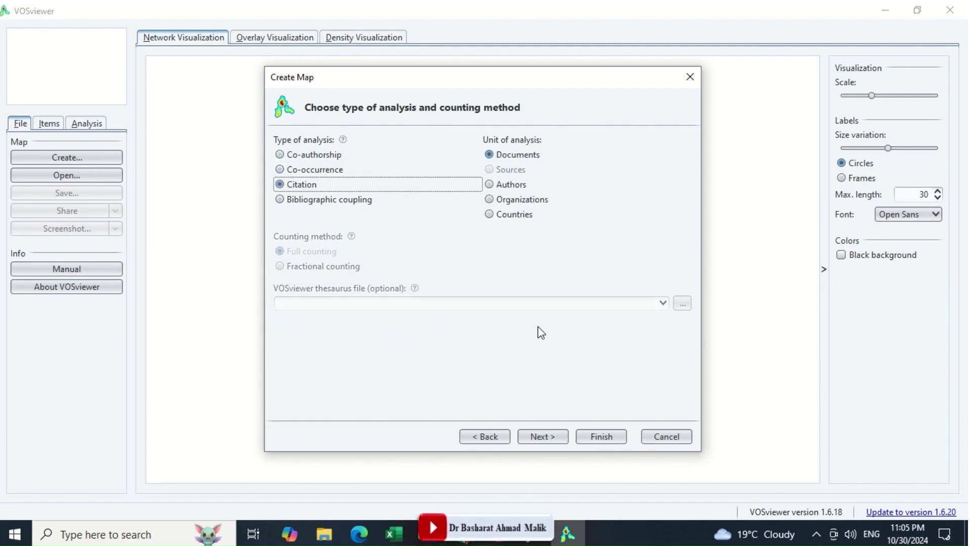
click(509, 200)
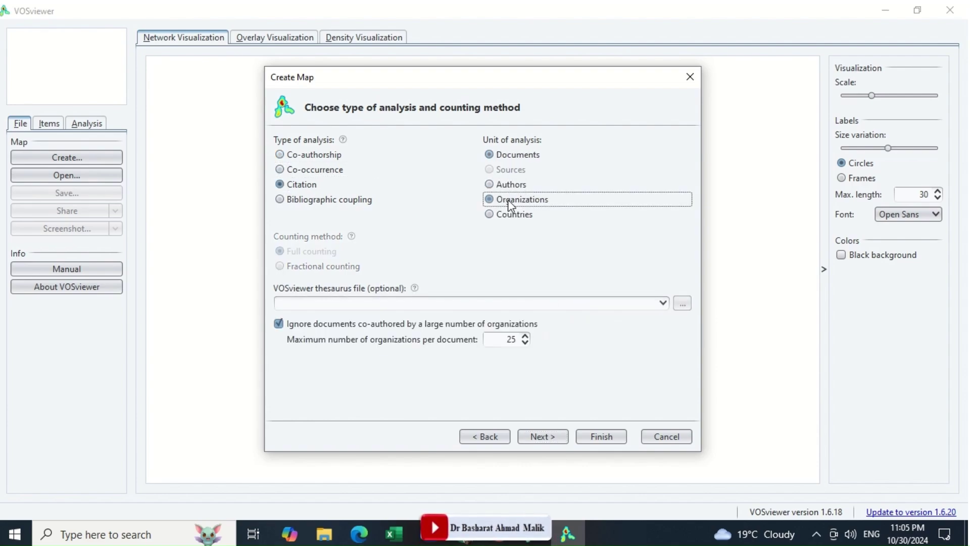
click(551, 438)
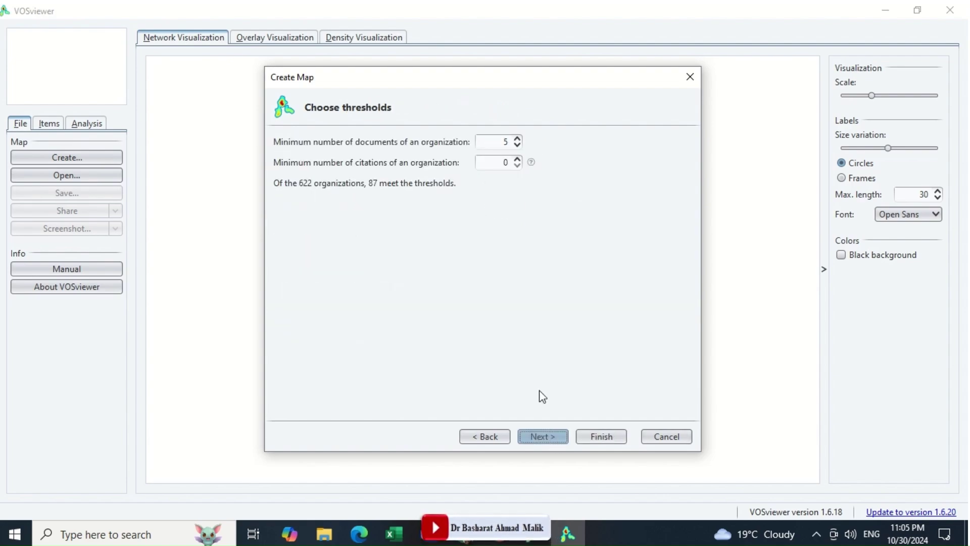
Set the minimum number of documents of an organization to 8 and create the map with all listed organizations.
click(517, 146)
click(517, 146)
click(517, 145)
click(518, 138)
click(518, 138)
click(517, 138)
click(517, 138)
click(517, 137)
click(517, 138)
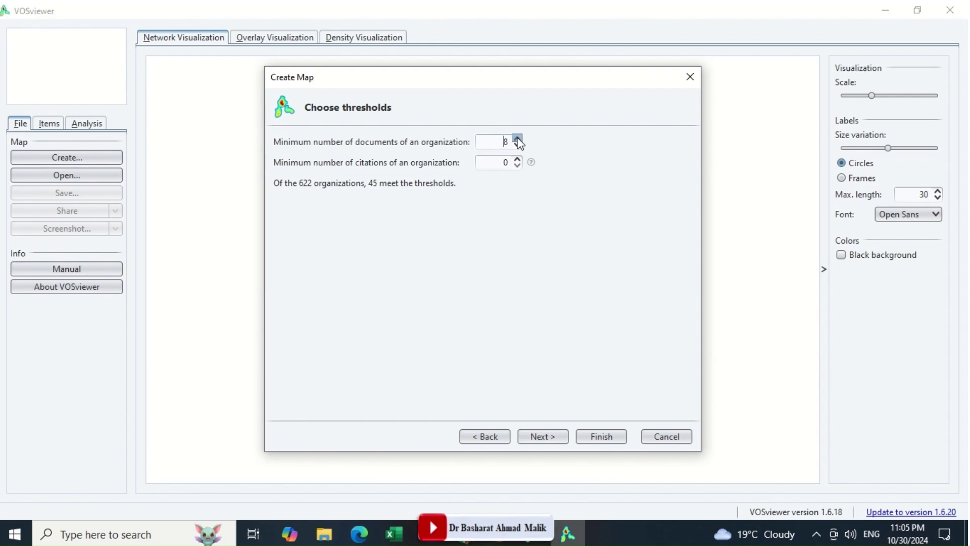
click(552, 435)
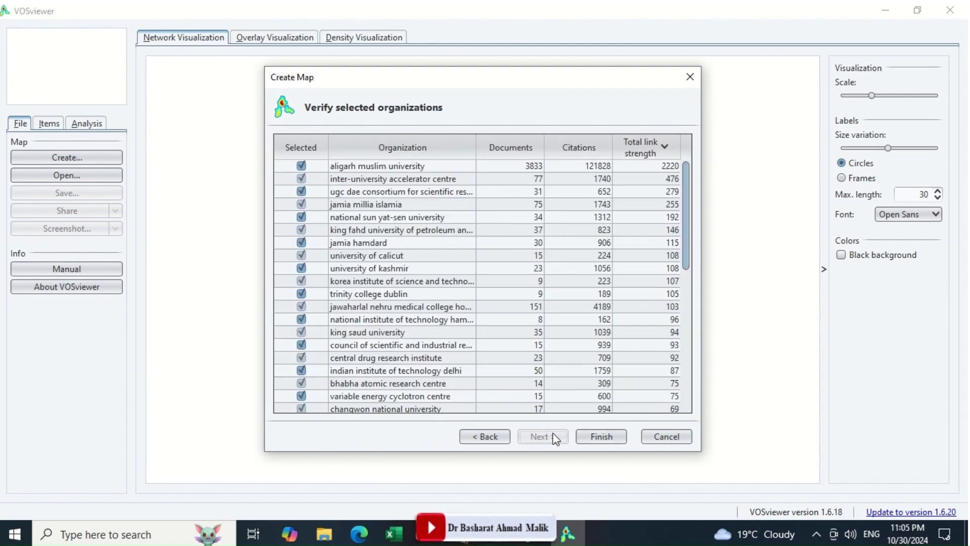
click(606, 436)
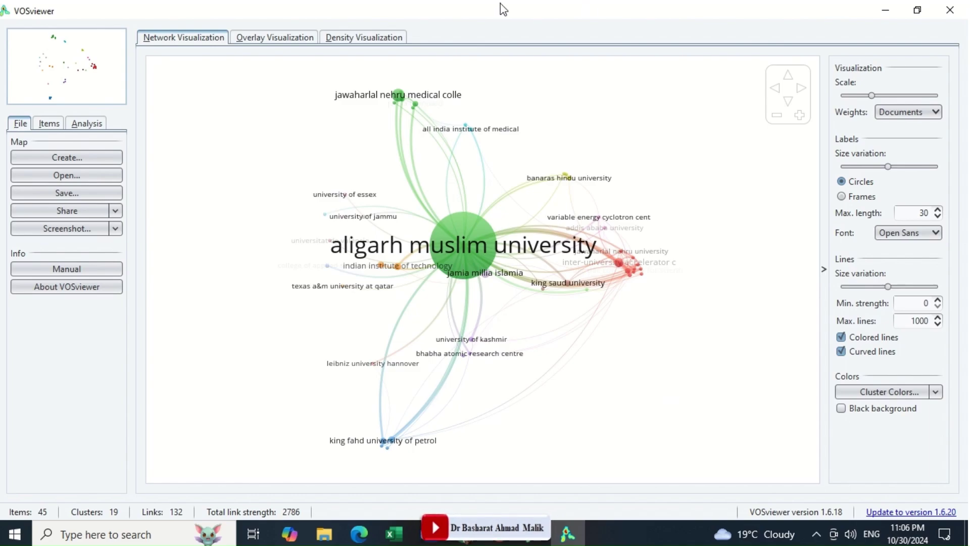
mouse_move(500, 3)
click(432, 41)
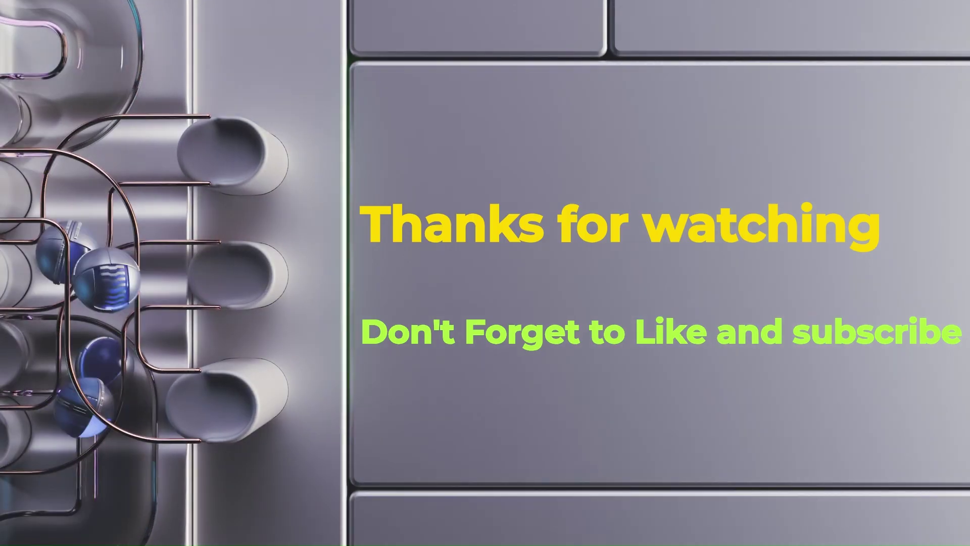